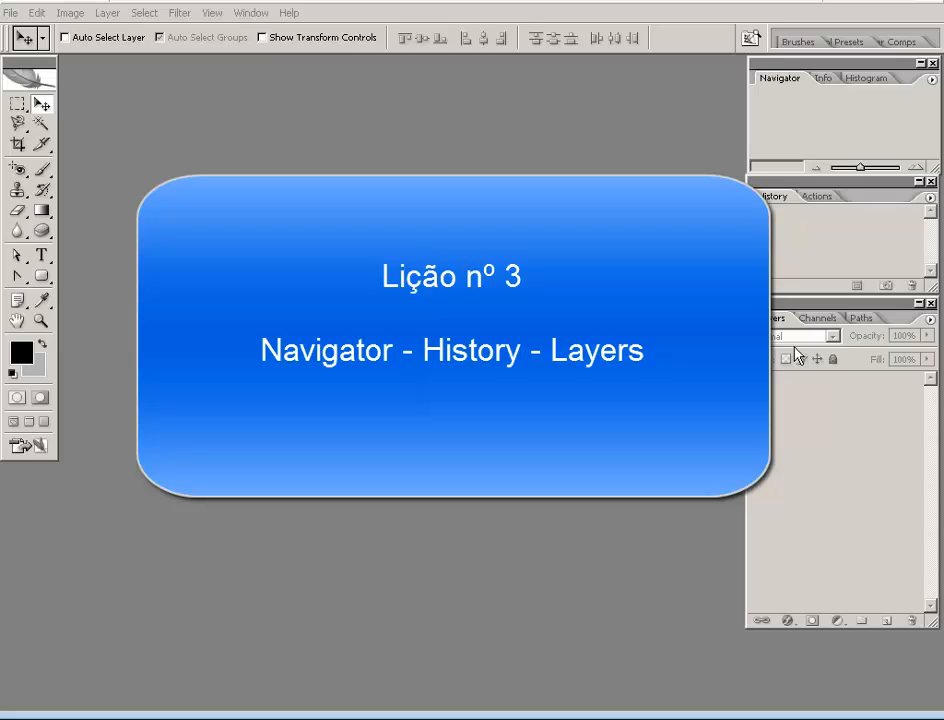
Open the Sunset picture from the Sample Pictures folder and enlarge its window so grey space surrounds the image.
left_click(10, 14)
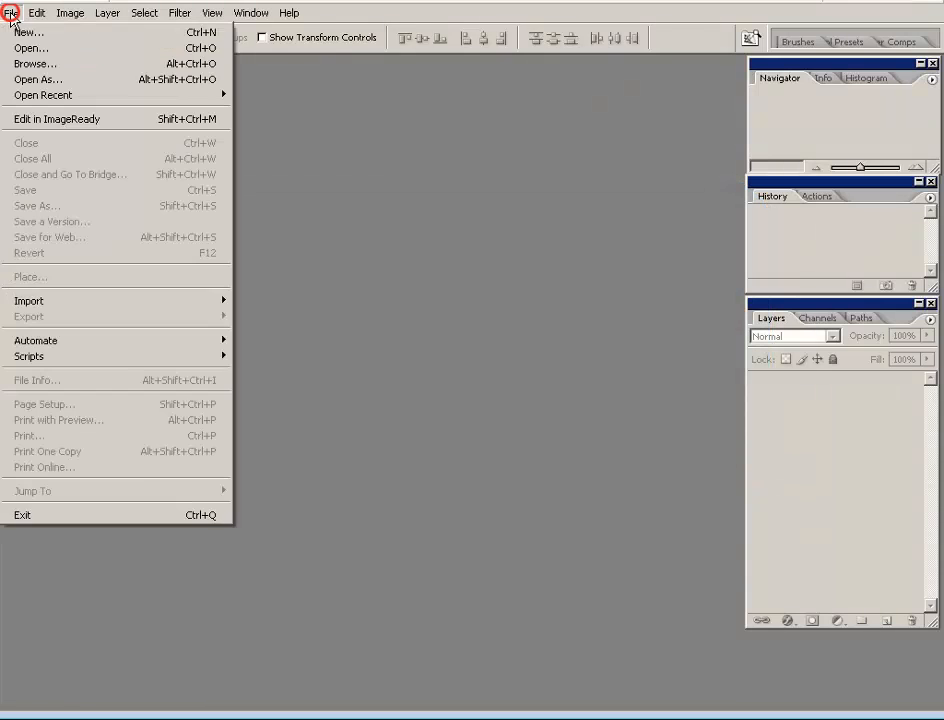
left_click(22, 48)
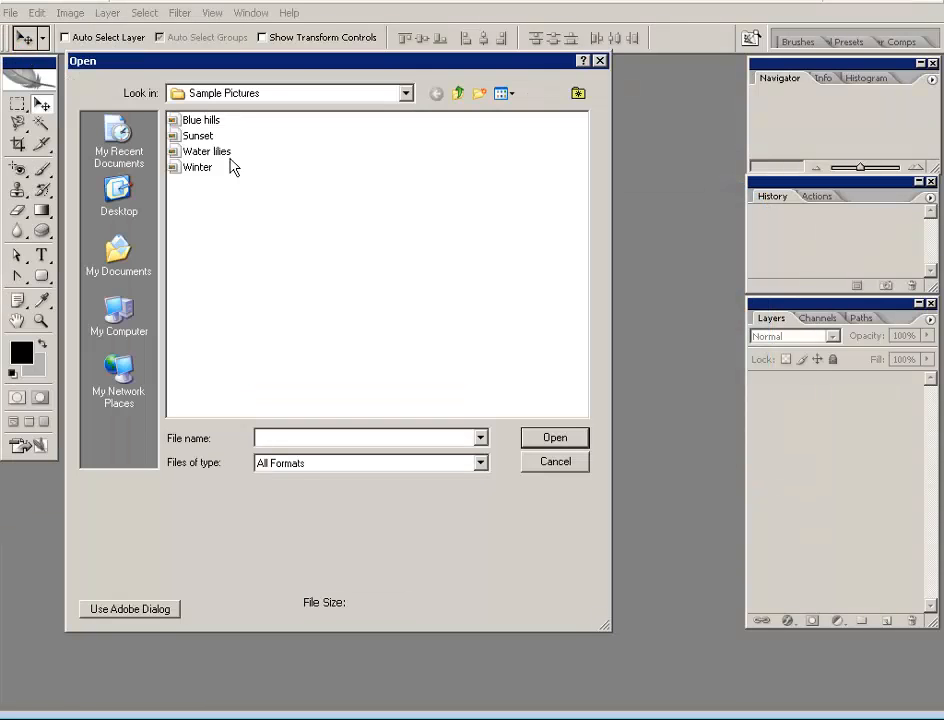
left_click(195, 137)
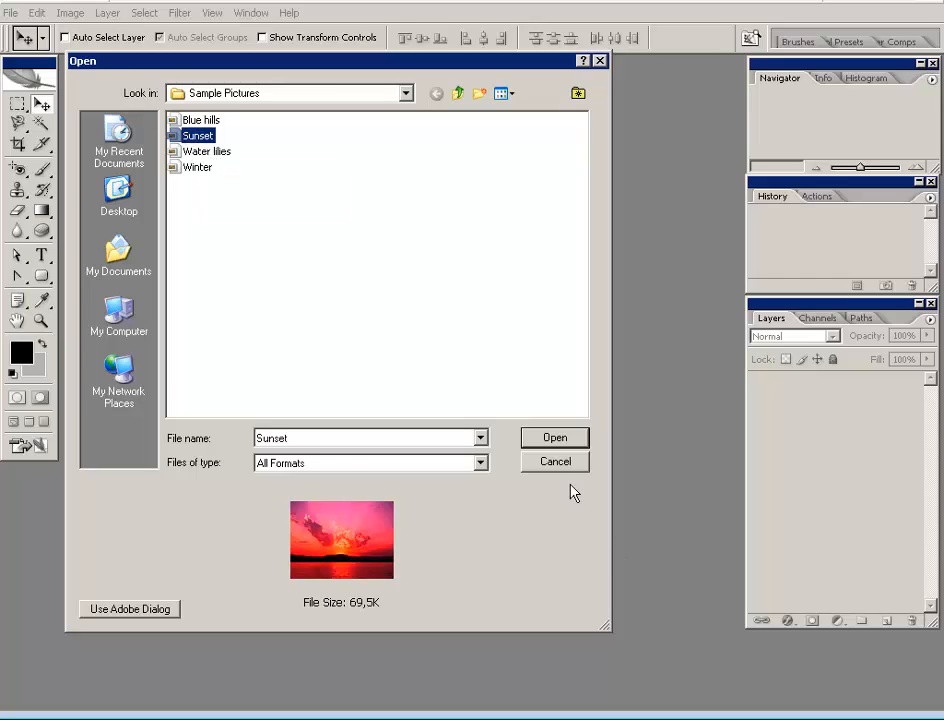
left_click(553, 437)
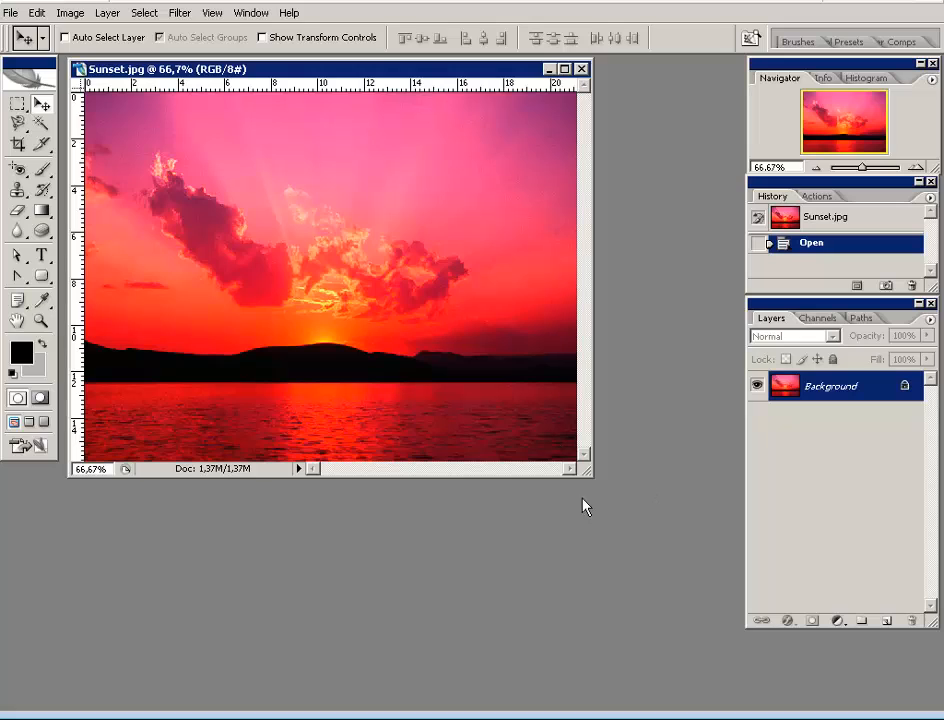
left_click_drag(588, 472, 686, 534)
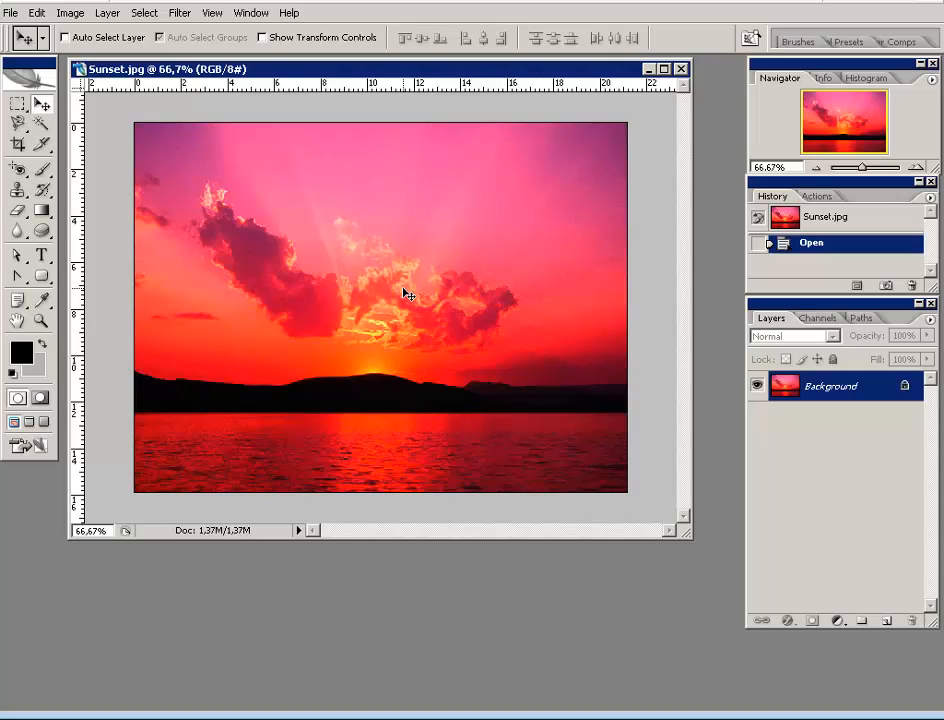
mouse_move(282, 70)
left_mouse_down()
mouse_move(331, 87)
mouse_move(312, 131)
mouse_move(271, 62)
left_mouse_up()
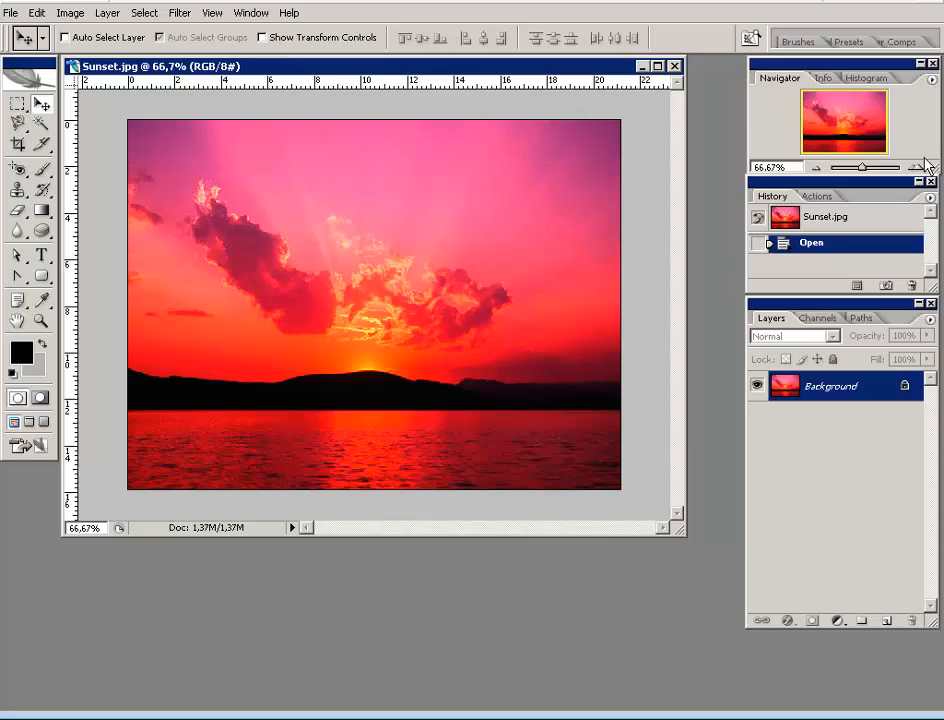
Move the Navigator panel clear of the other panels and zoom the image in to 200% with it.
left_click(840, 122)
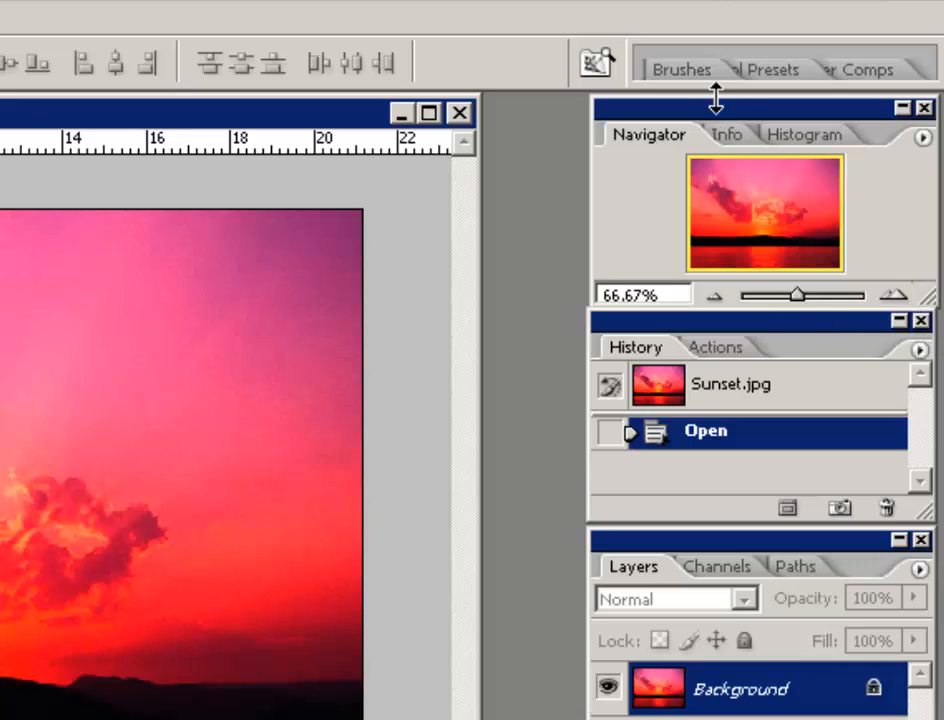
left_click_drag(715, 104, 620, 118)
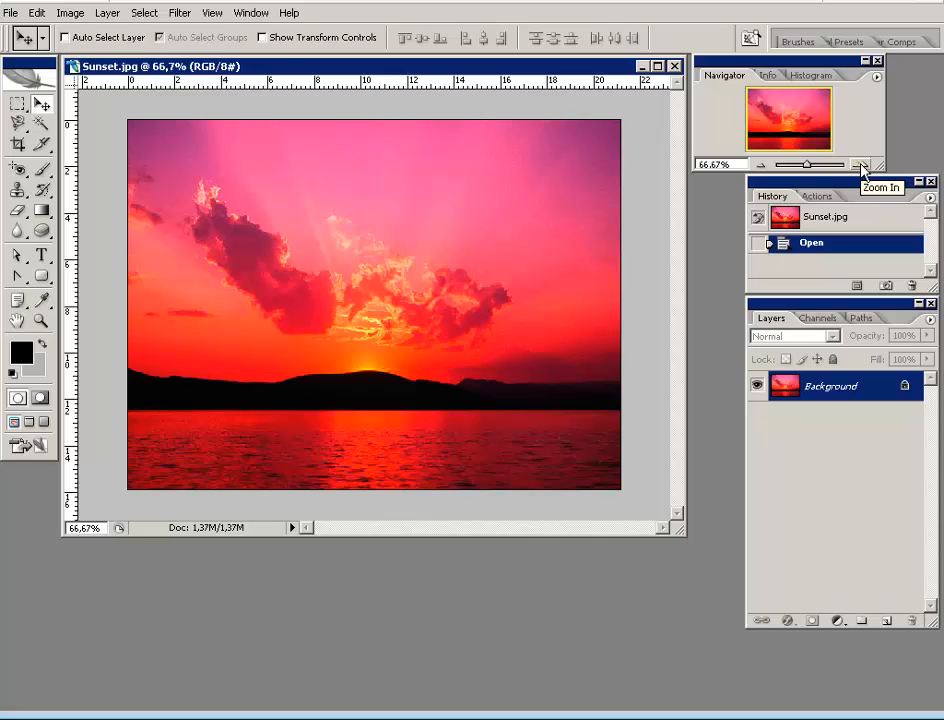
left_click(862, 167)
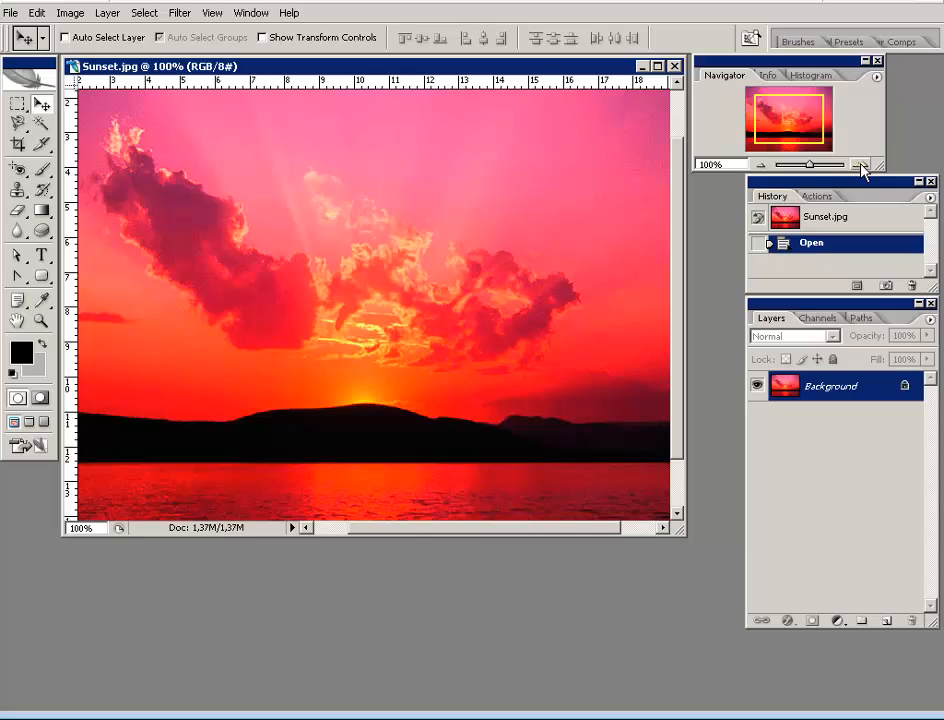
left_click(862, 165)
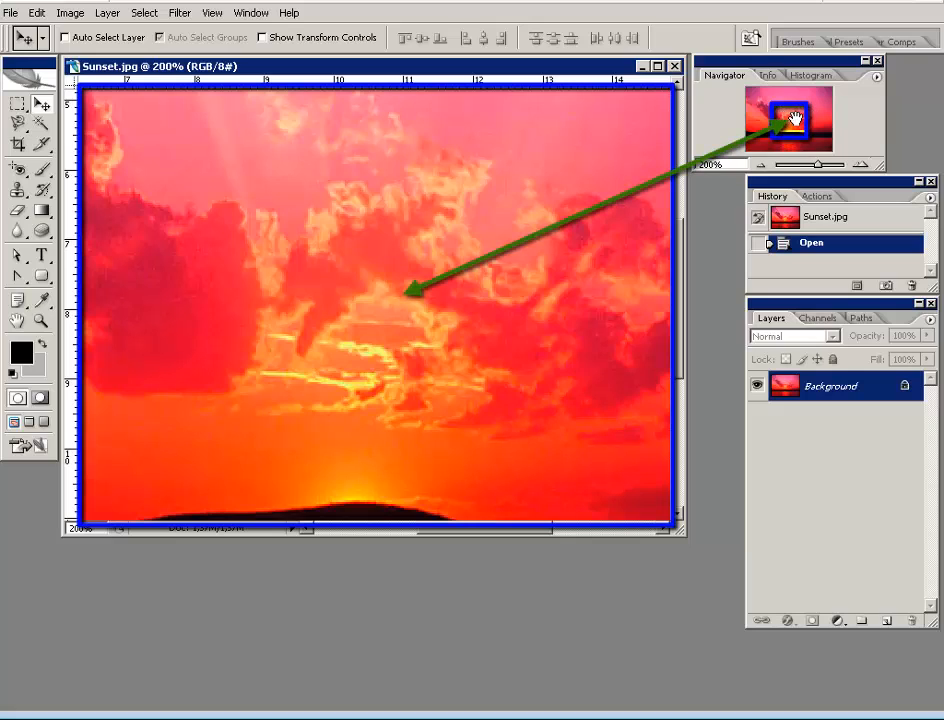
Zoom the image out to 12.5% with the Navigator, then bring it back in to 100%.
left_click(760, 168)
left_click(760, 168)
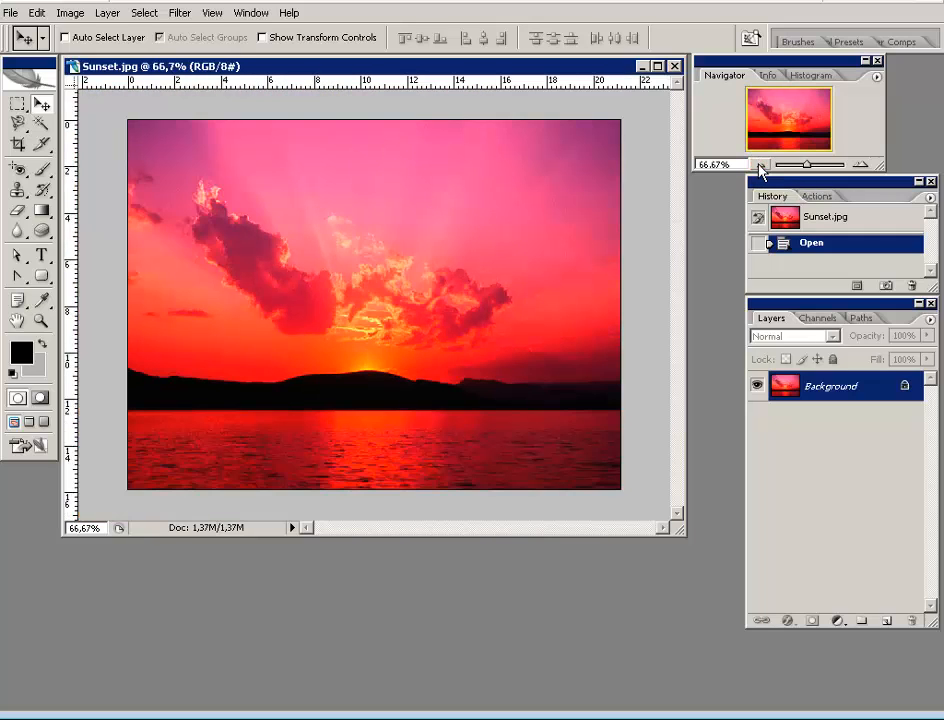
left_click(760, 168)
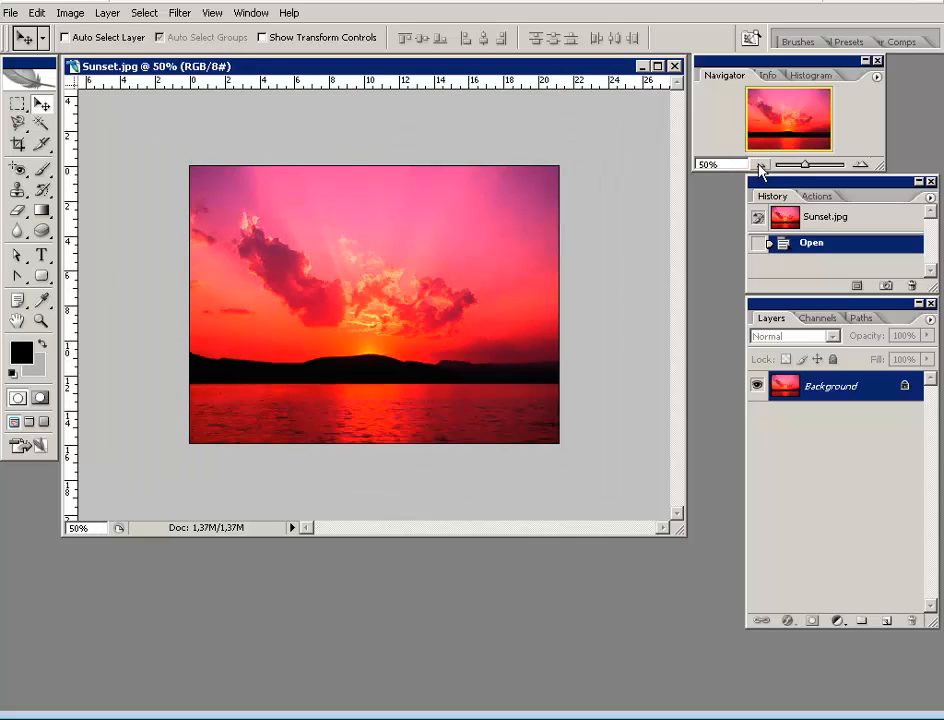
left_click(760, 168)
left_click(760, 168)
left_click(760, 168)
left_click(760, 168)
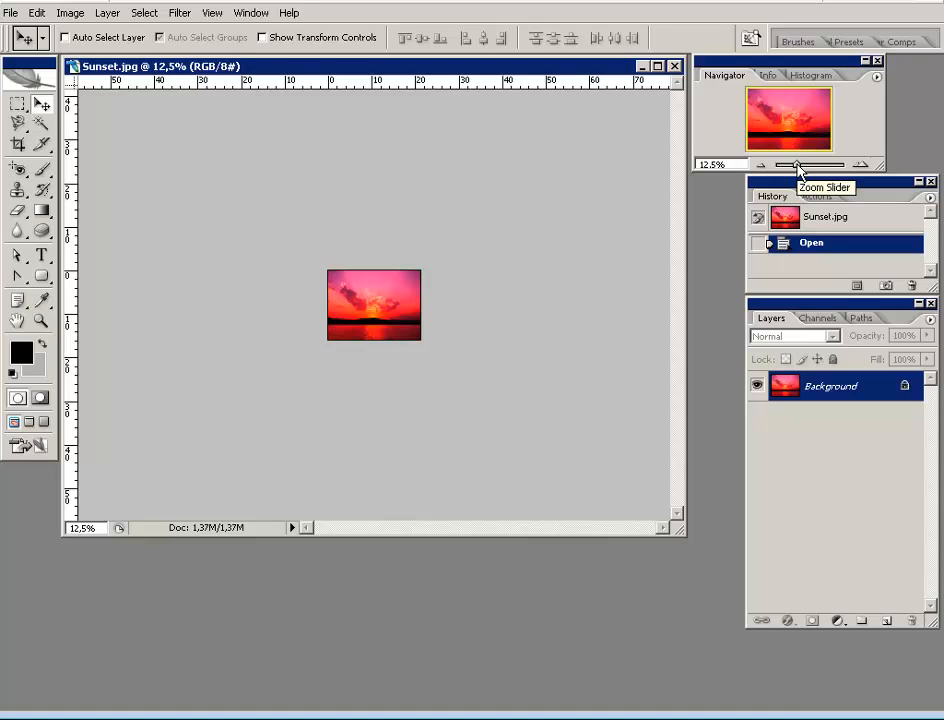
mouse_move(797, 166)
left_mouse_down()
mouse_move(834, 173)
mouse_move(791, 172)
mouse_move(820, 173)
mouse_move(811, 173)
left_mouse_up()
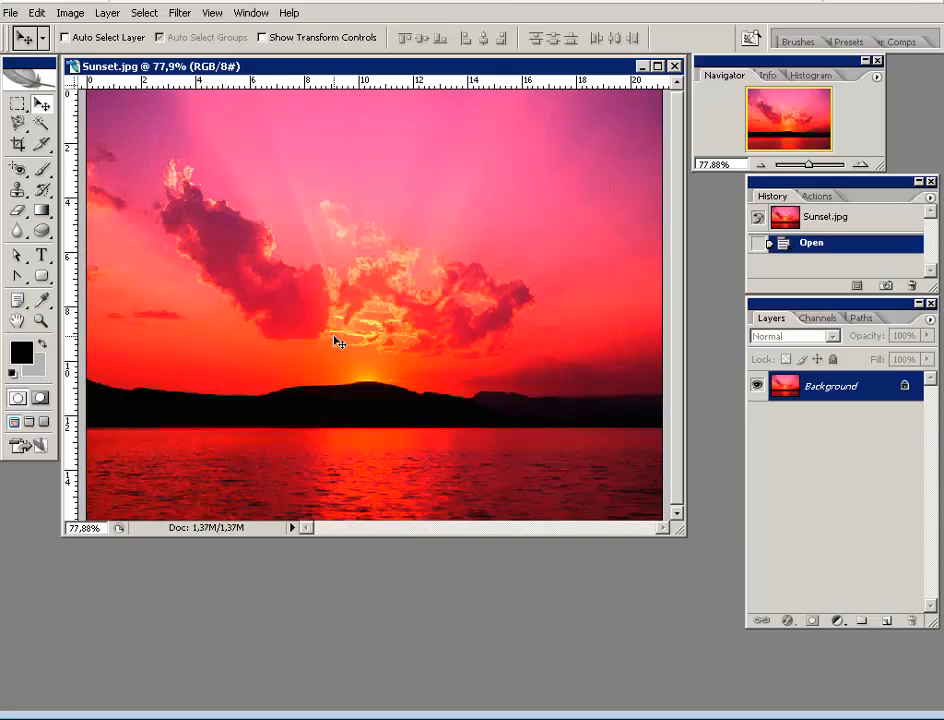
left_click(861, 166)
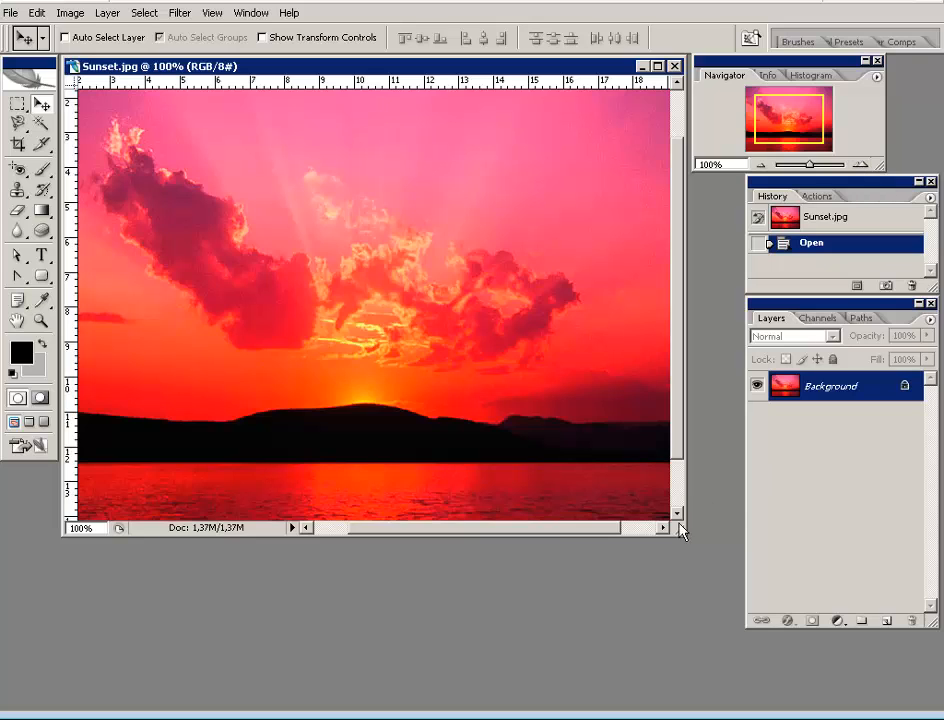
Place the Navigator panel back above History and enlarge the Sunset.jpg window to fill the space beside the panels.
left_click_drag(683, 545, 727, 598)
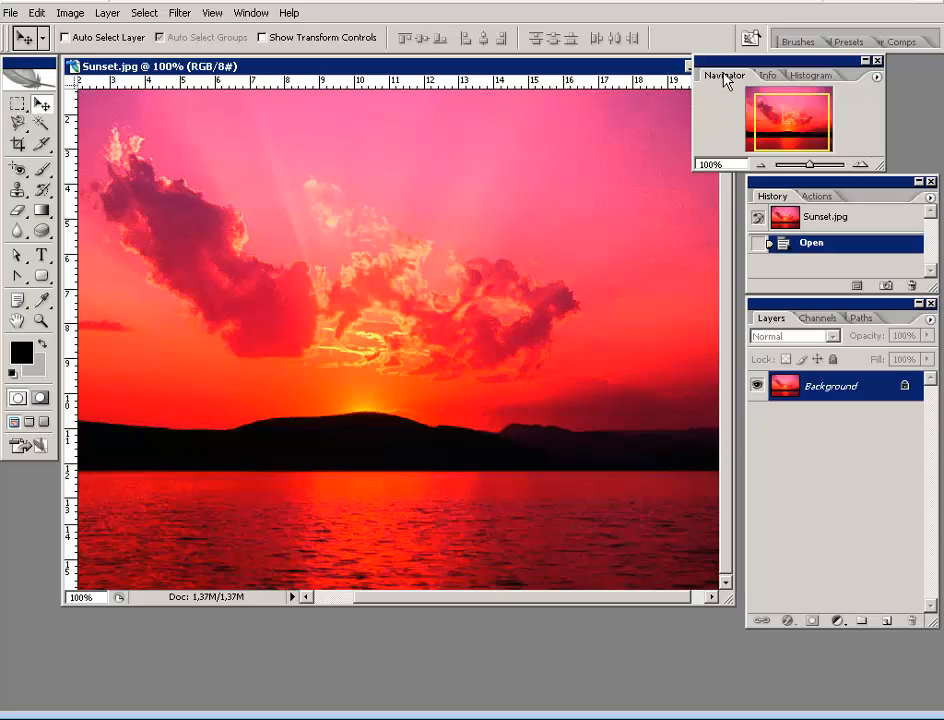
left_click_drag(719, 62, 771, 63)
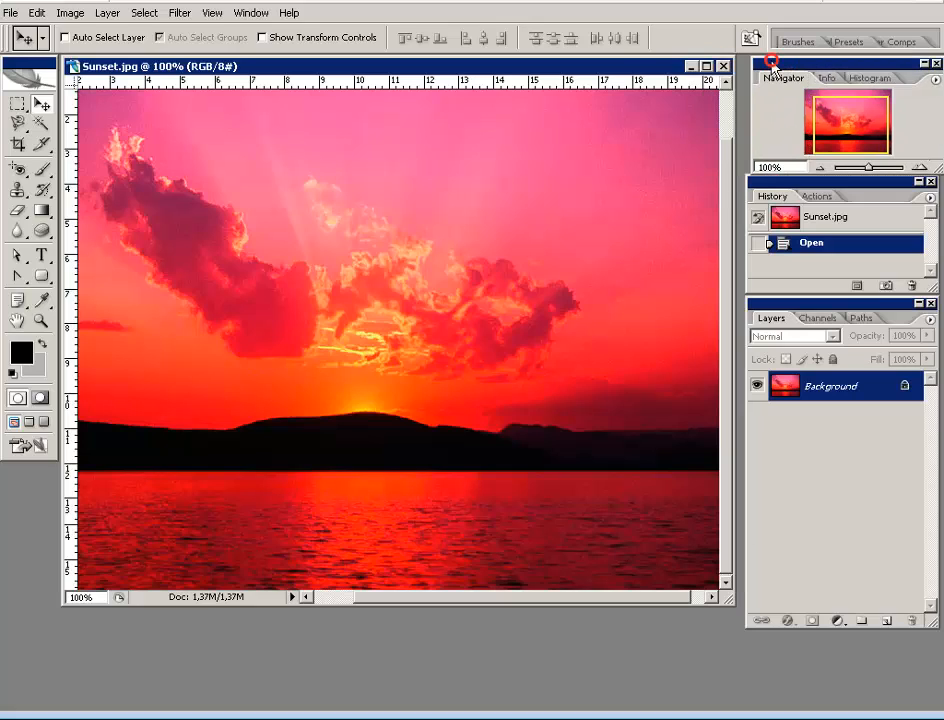
left_click(632, 66)
left_click_drag(632, 66, 638, 66)
left_click_drag(733, 601, 751, 634)
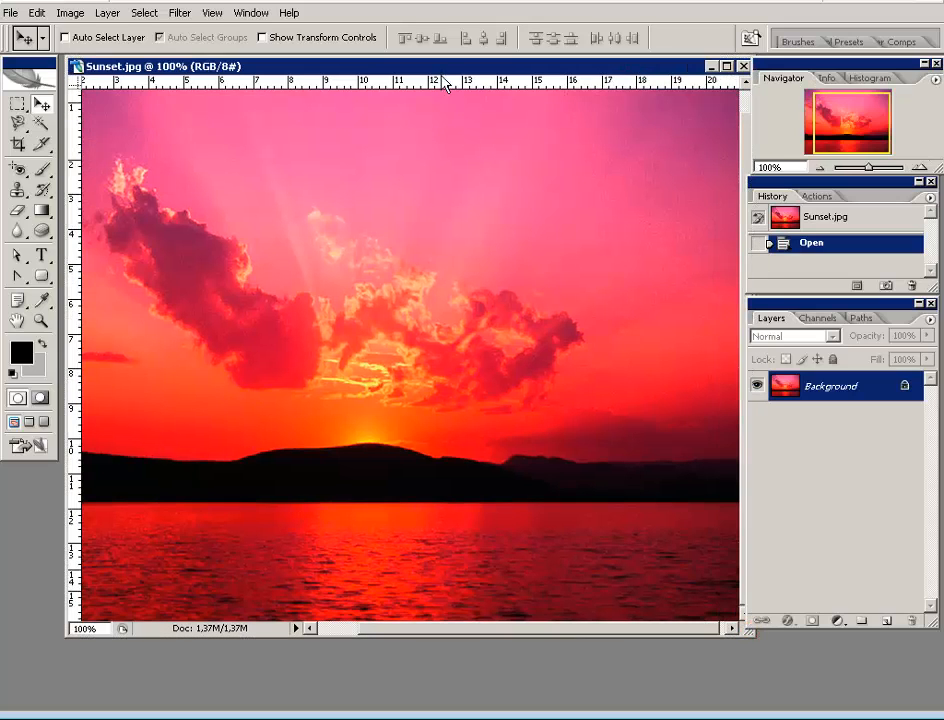
left_click(439, 70)
left_click_drag(439, 70, 429, 69)
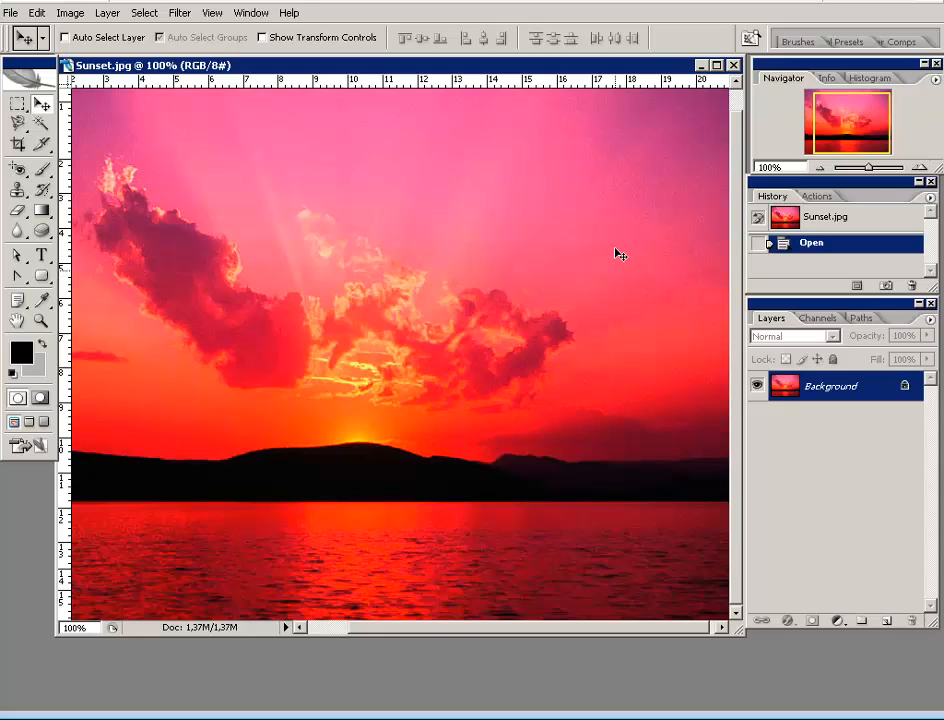
Zoom in stepwise to 500% with the Navigator and inspect the hills, the water and the upper part of the dark cloud.
left_click(920, 168)
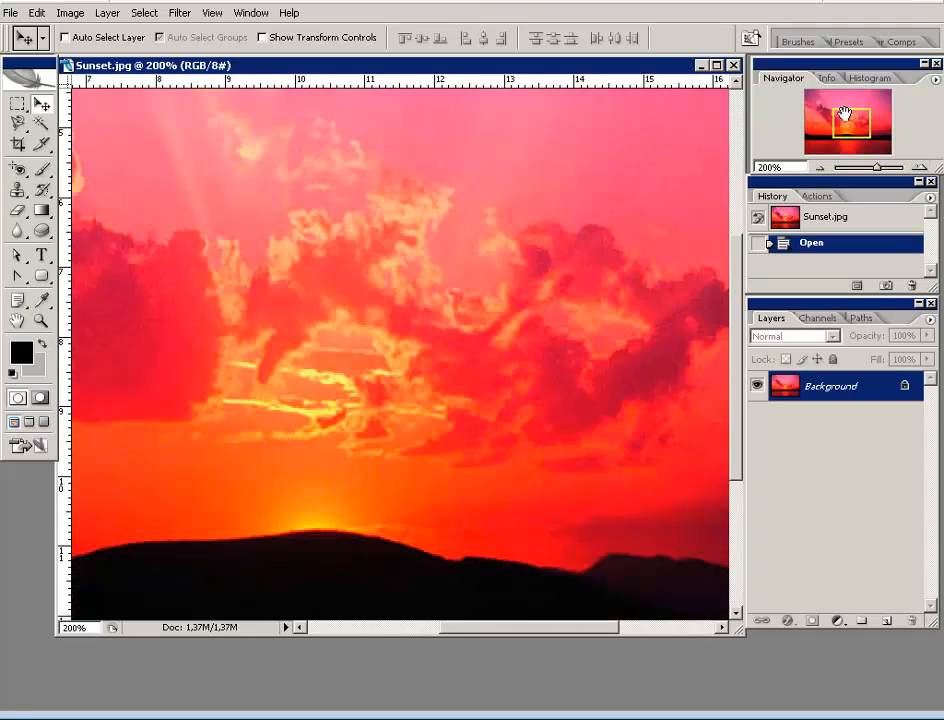
left_click_drag(849, 113, 843, 125)
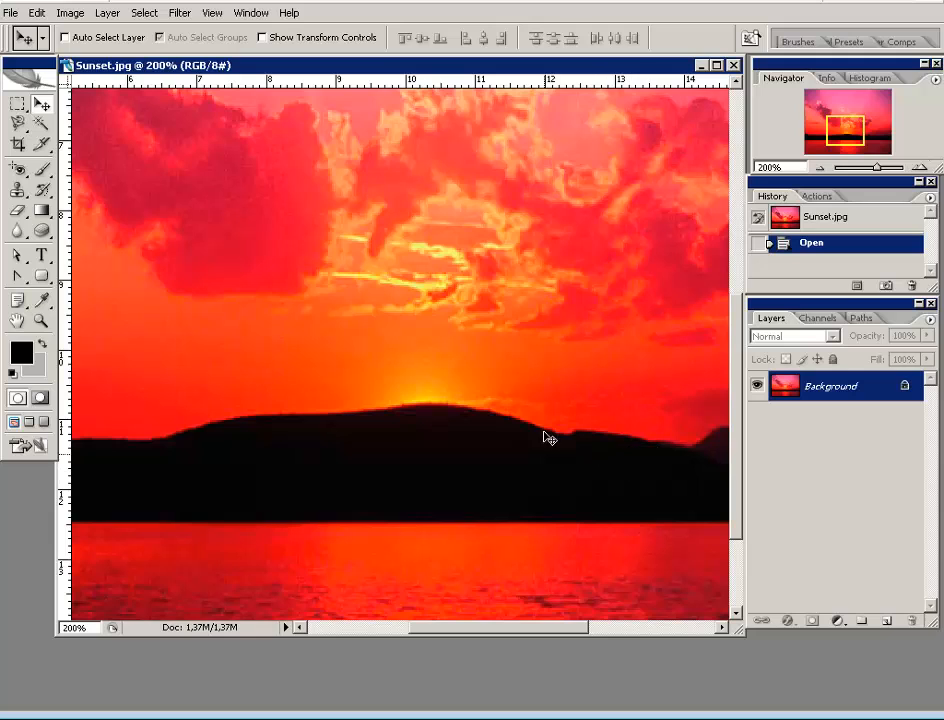
left_click(920, 168)
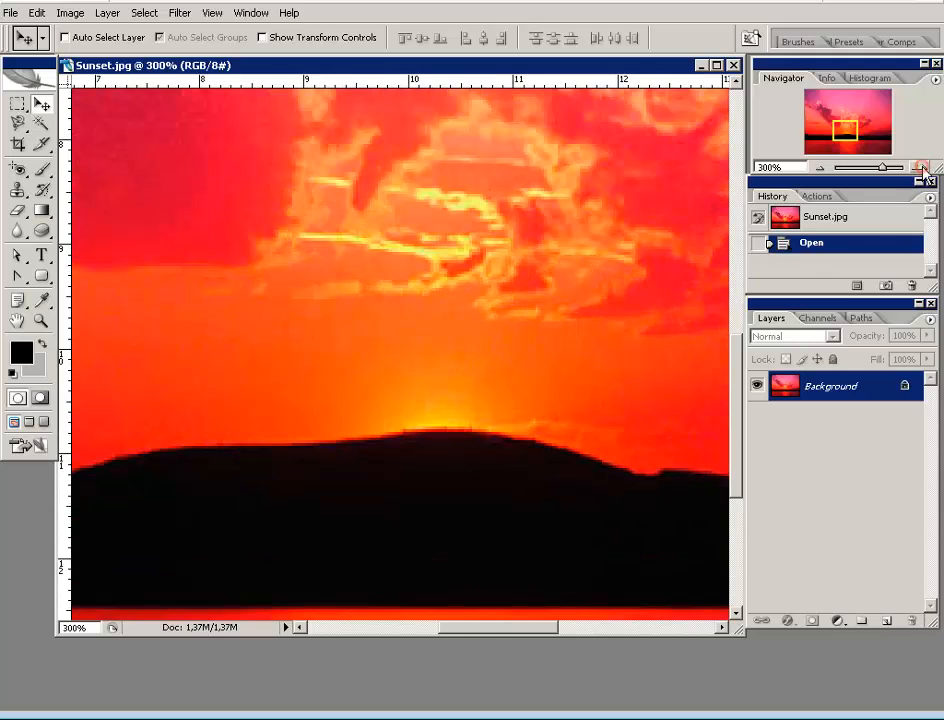
left_click_drag(836, 128, 824, 148)
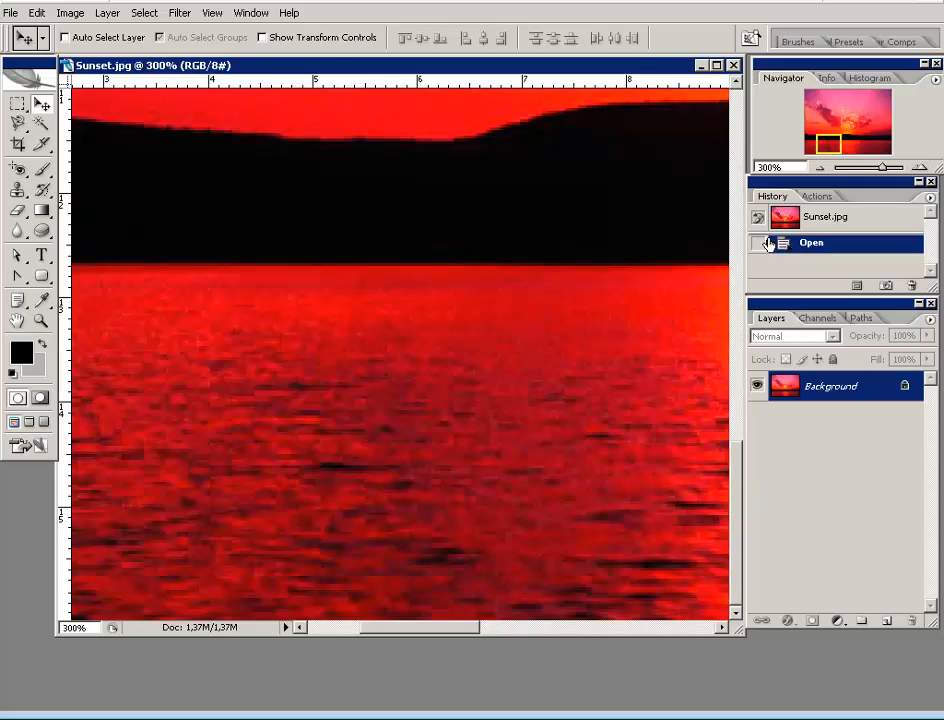
left_click(921, 168)
left_click(921, 168)
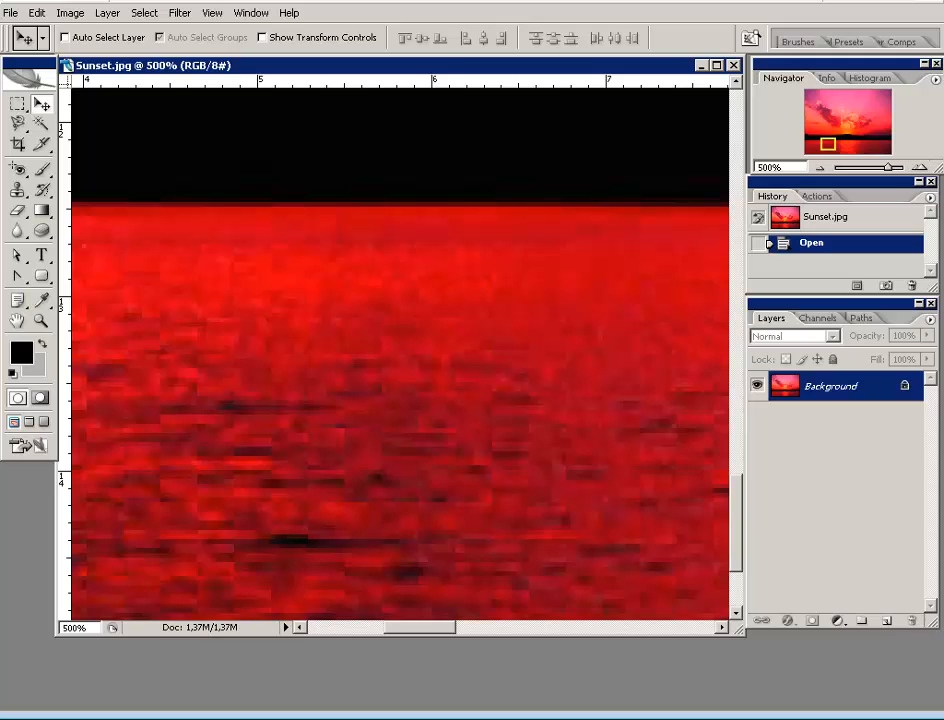
left_click_drag(828, 144, 821, 105)
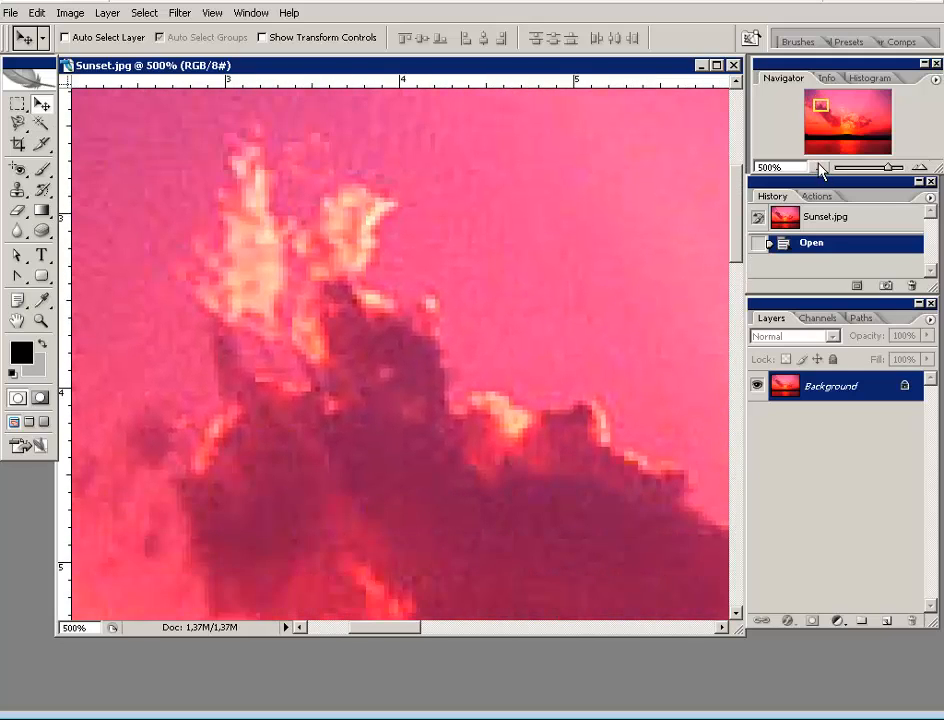
Zoom the image back out to 100% and recentre the visible area with the Navigator.
left_click(820, 168)
left_click(820, 168)
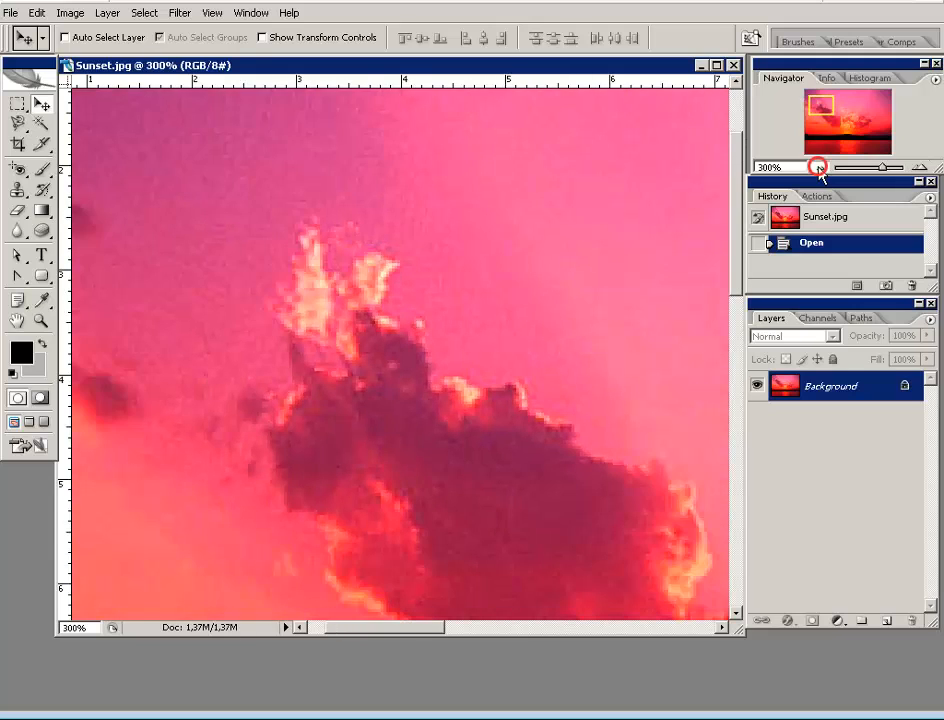
left_click(820, 168)
left_click(820, 168)
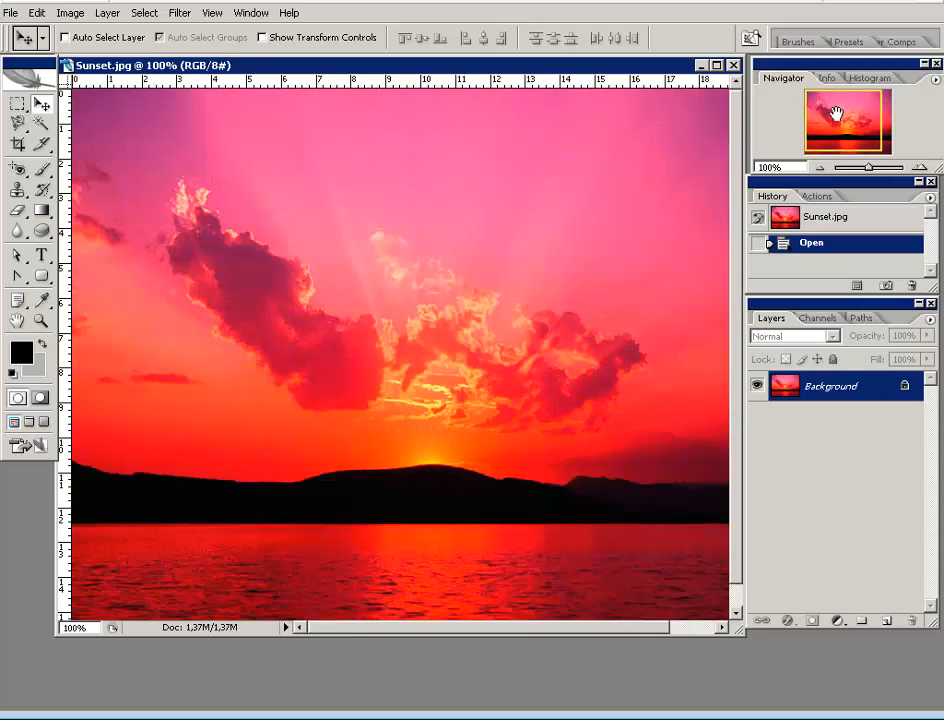
mouse_move(836, 113)
left_mouse_down()
mouse_move(864, 116)
mouse_move(868, 104)
mouse_move(839, 97)
mouse_move(824, 110)
mouse_move(822, 132)
mouse_move(853, 134)
mouse_move(862, 122)
mouse_move(840, 118)
left_mouse_up()
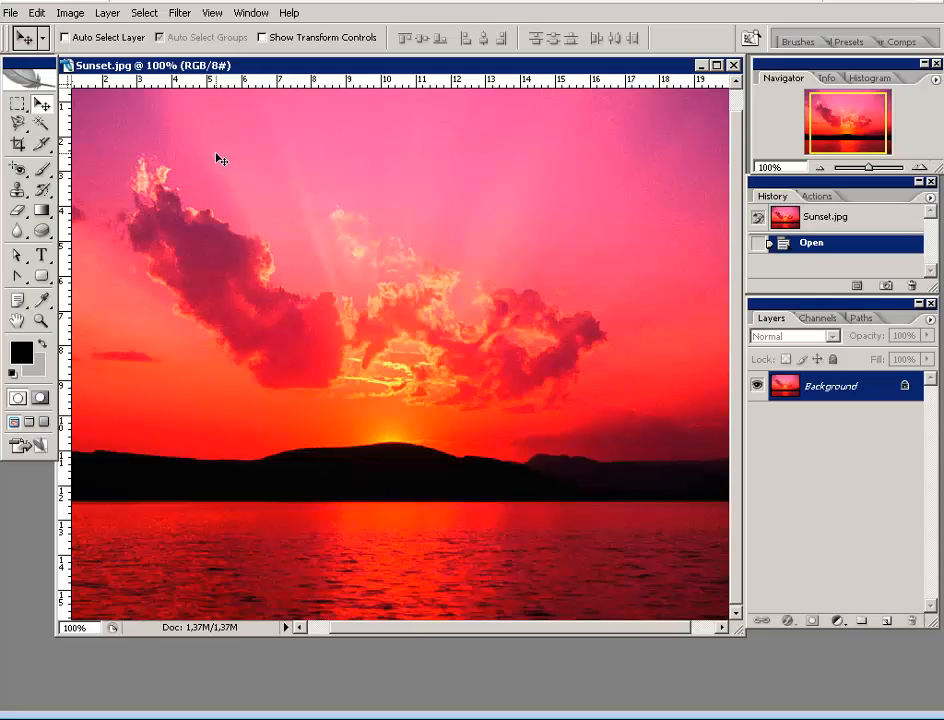
Examine the picture's pixel dimensions, document size and resolution in the Image Size dialog, keeping the values as they are.
left_click(70, 13)
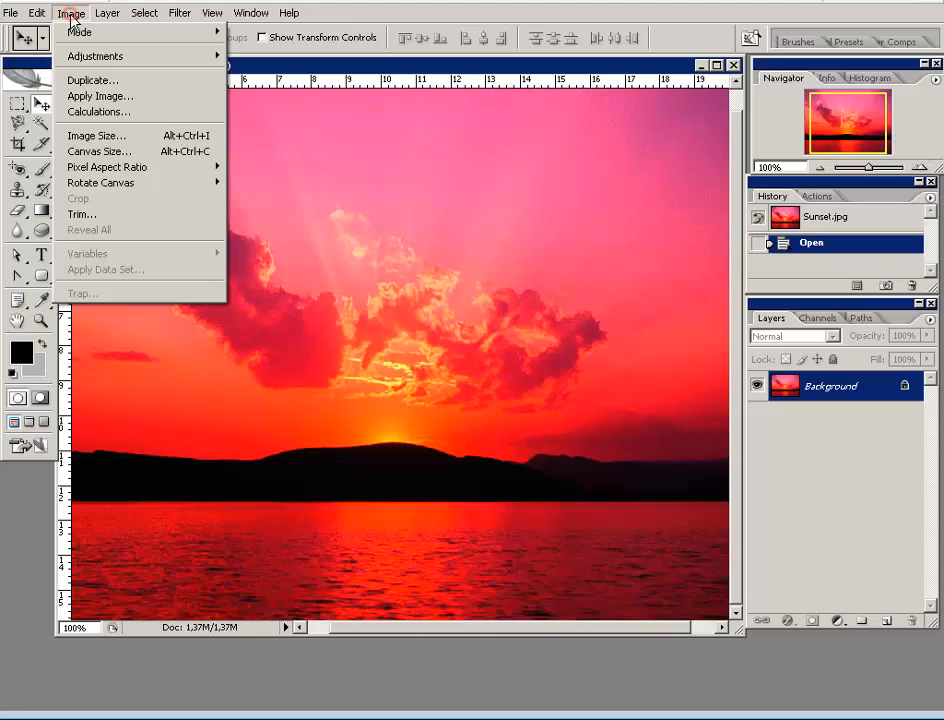
mouse_move(105, 17)
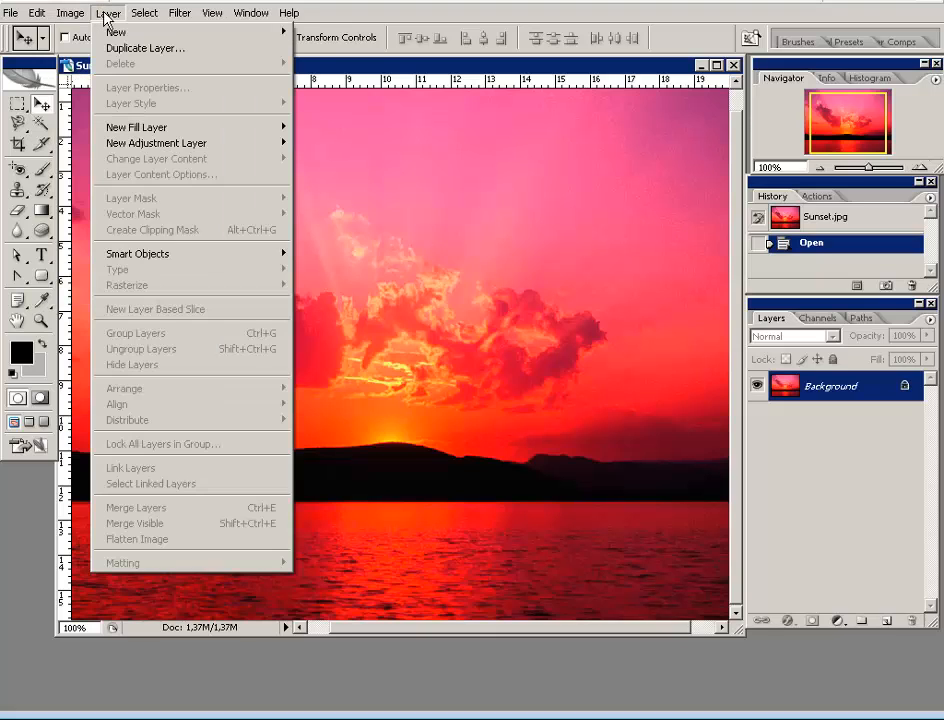
mouse_move(180, 14)
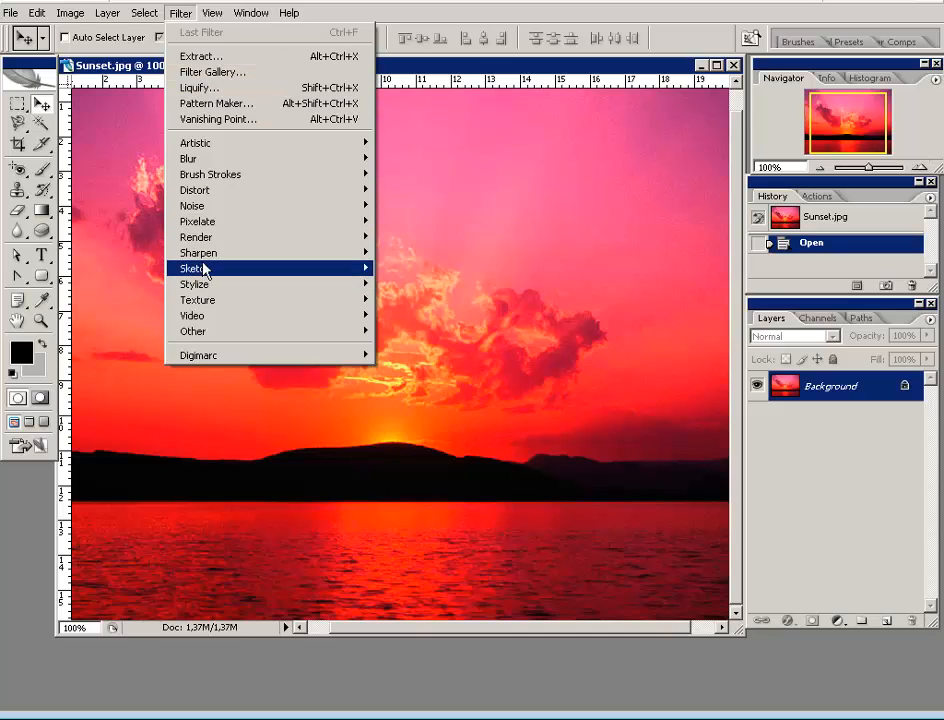
mouse_move(210, 12)
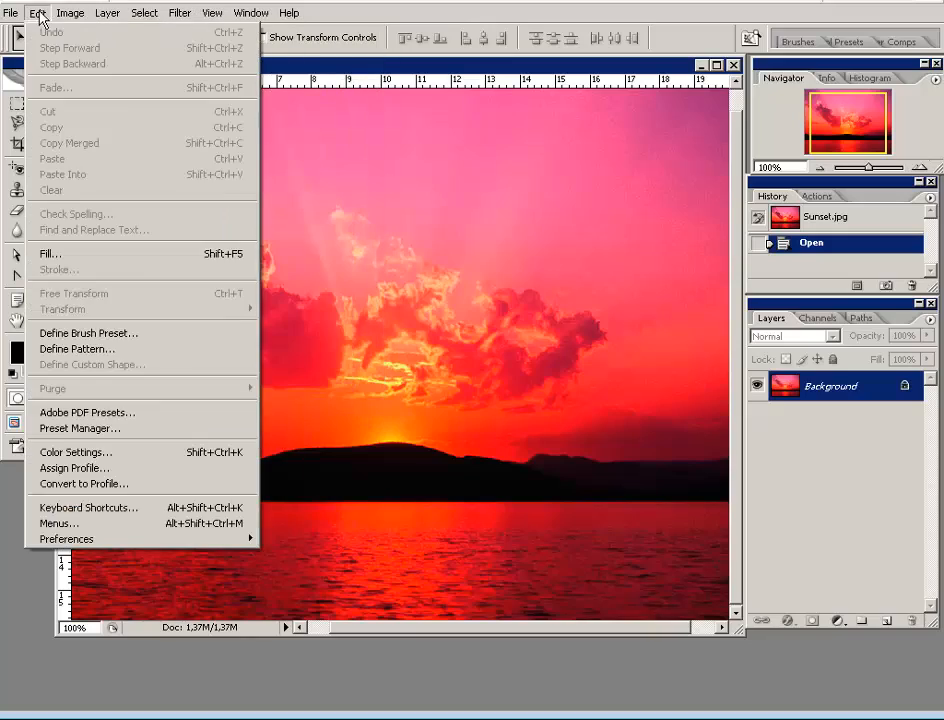
mouse_move(70, 14)
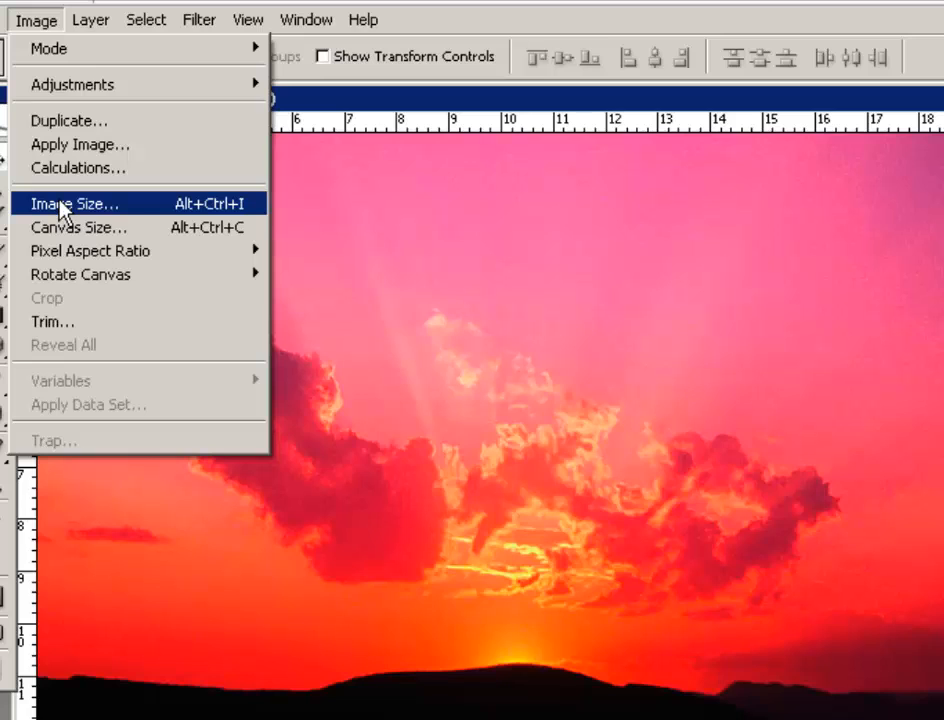
left_click(62, 205)
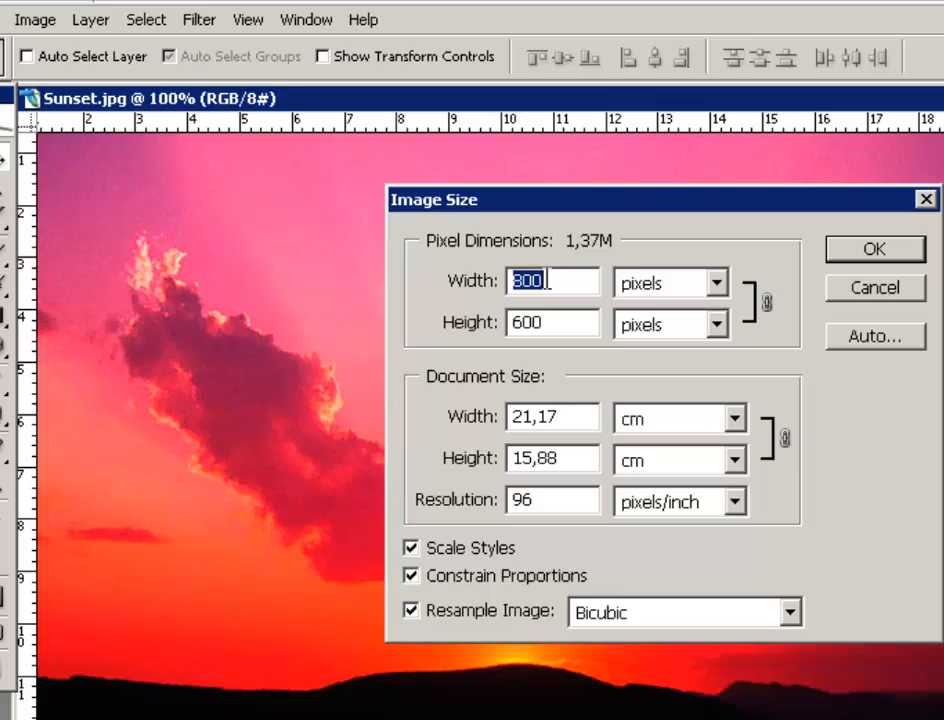
left_click_drag(520, 215, 431, 218)
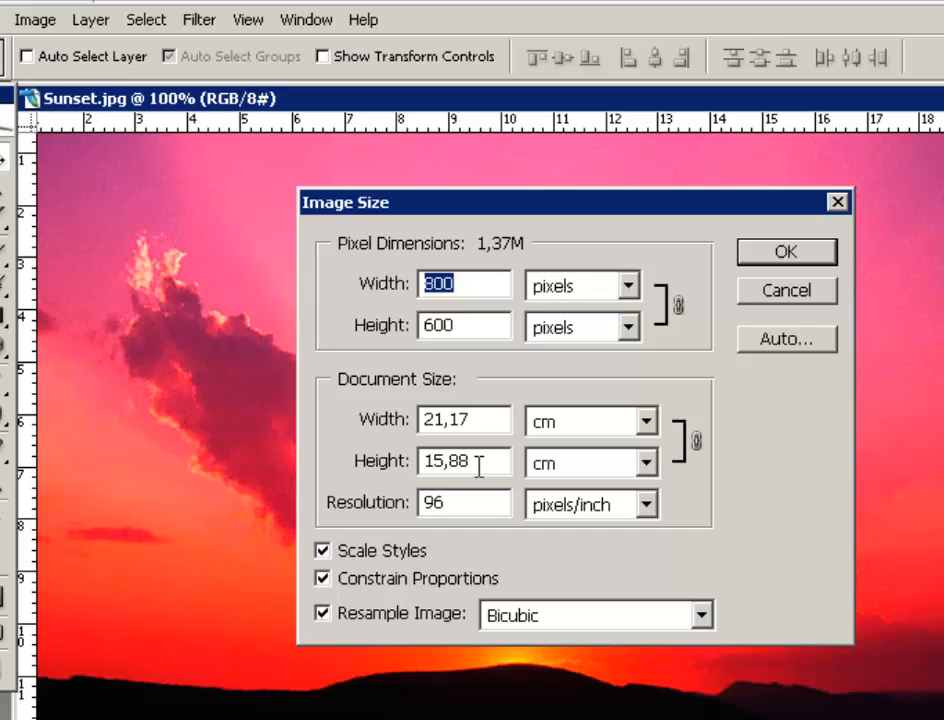
left_click(784, 255)
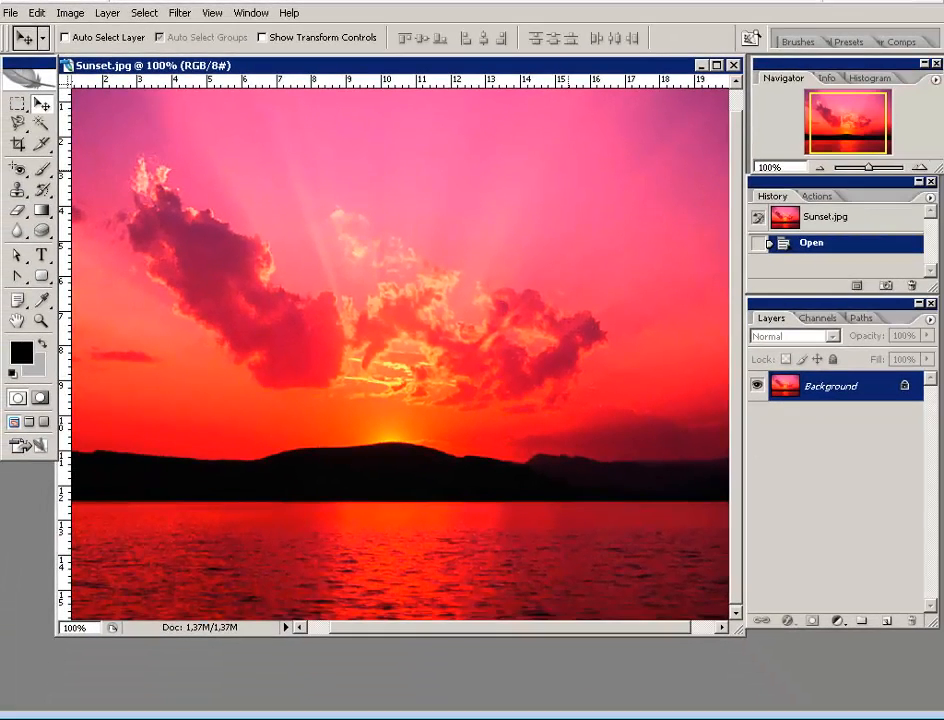
Shift the view to the picture's upper-left corner and zoom in to 300% and back out to 66.67% with the Navigator.
left_click_drag(836, 133, 829, 125)
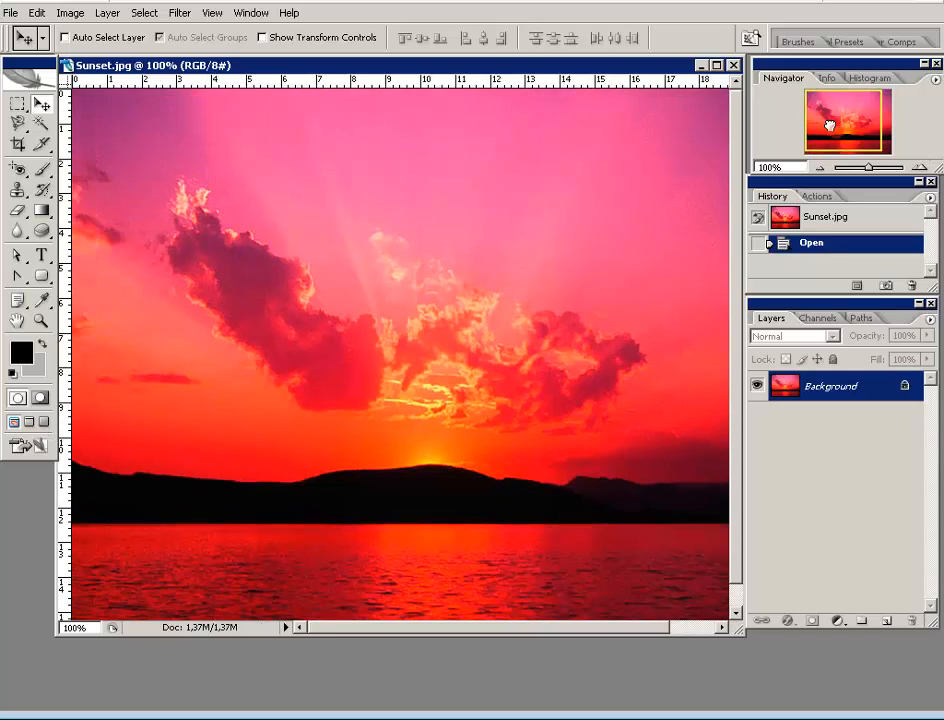
left_click(919, 167)
left_click(919, 167)
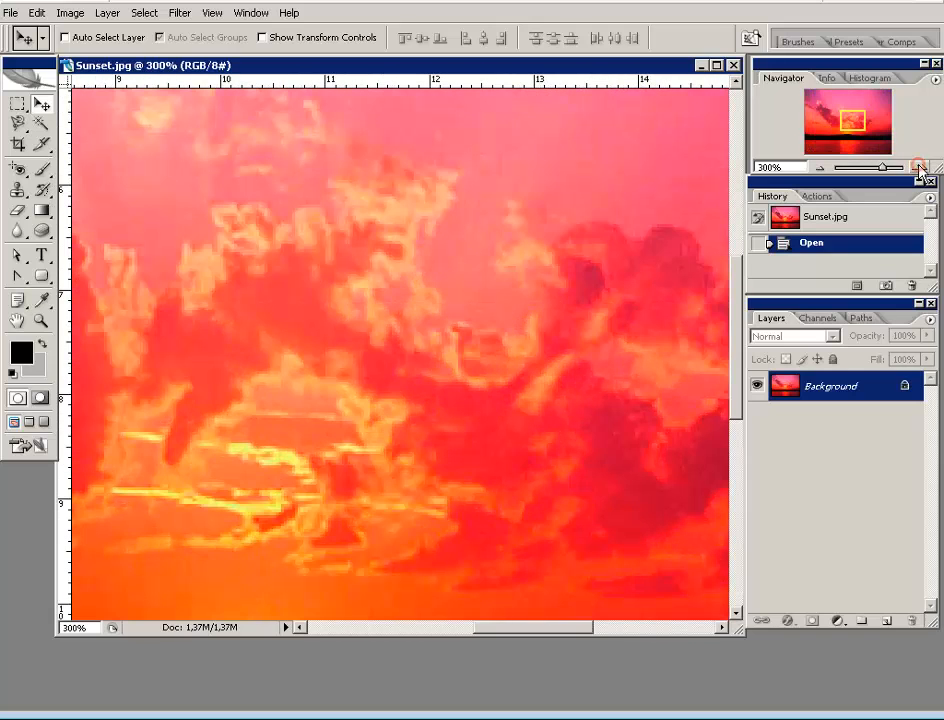
left_click(820, 168)
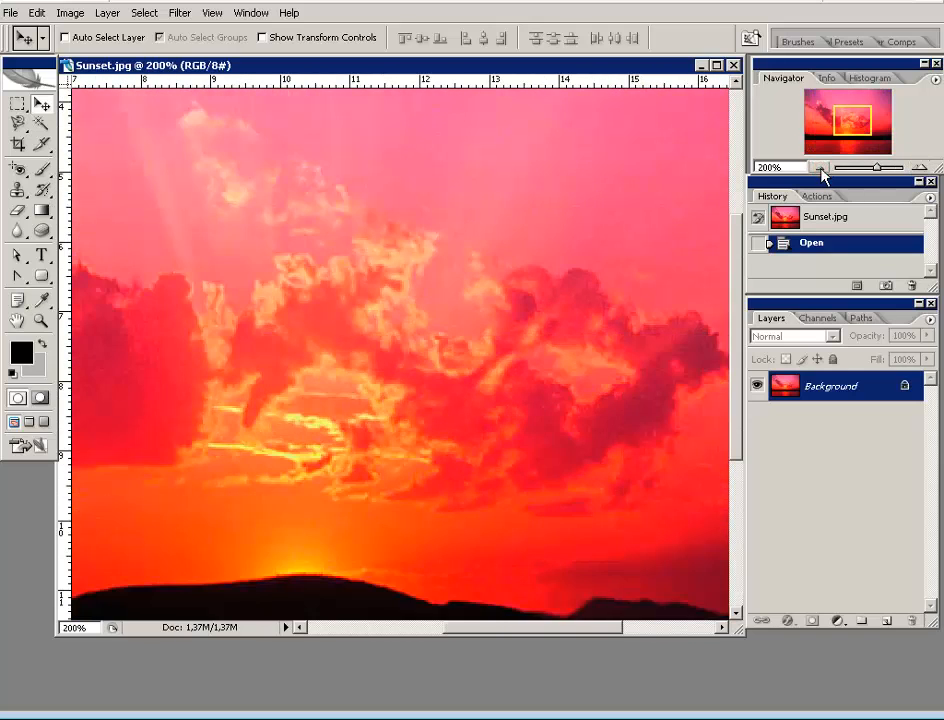
left_click(820, 168)
left_click(820, 168)
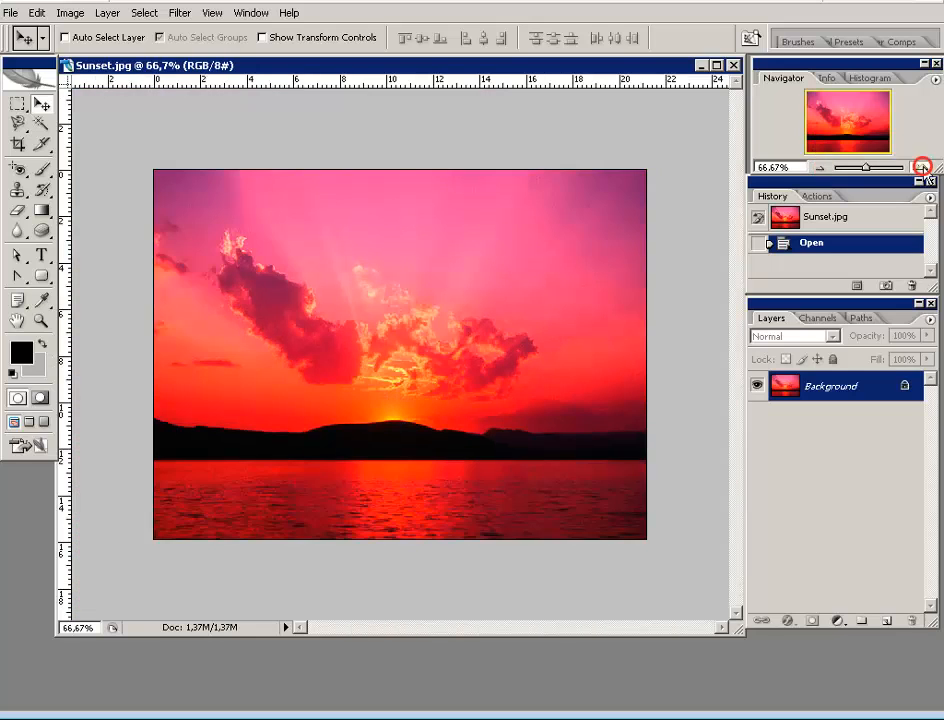
Zoom in to 300% with the Navigator, inspect the hills beside the sun, and return to 100%.
left_click(919, 167)
left_click(919, 167)
left_click(919, 167)
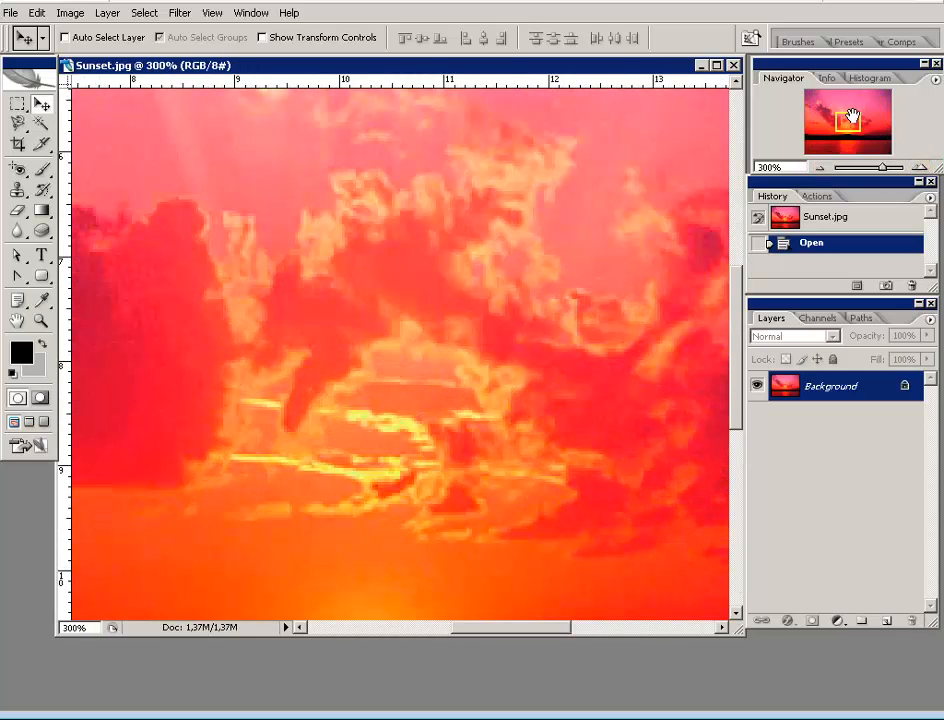
mouse_move(847, 121)
left_mouse_down()
mouse_move(864, 93)
mouse_move(834, 112)
mouse_move(828, 134)
mouse_move(824, 108)
mouse_move(834, 127)
mouse_move(863, 120)
mouse_move(876, 131)
mouse_move(860, 129)
left_mouse_up()
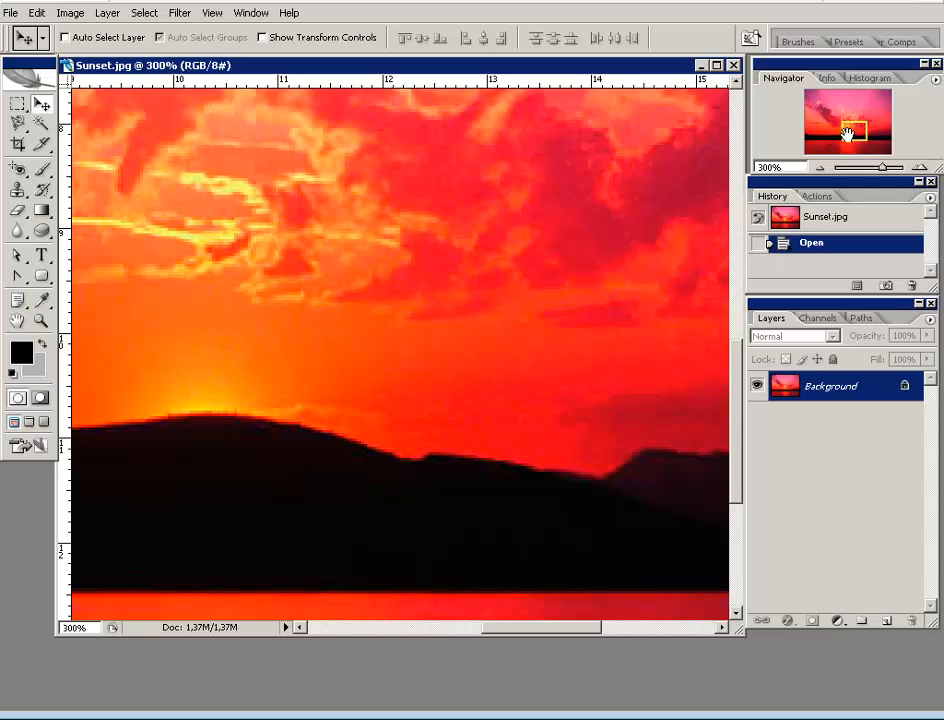
left_click(823, 167)
left_click(823, 167)
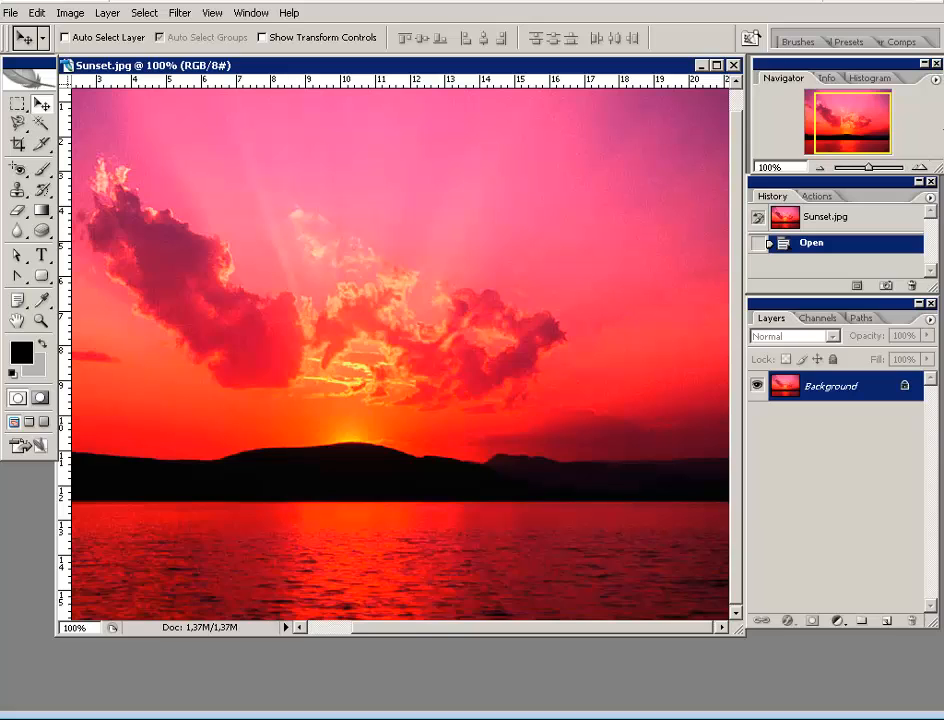
Set the Navigator's view box color to Light Red in its palette options and return to the Move tool.
left_click(938, 114)
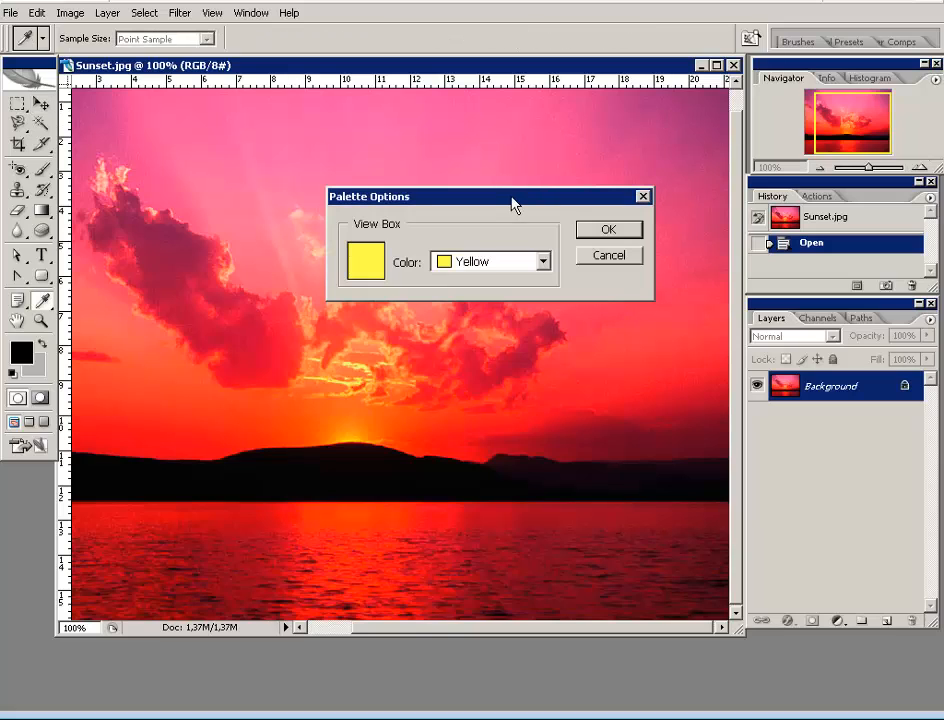
left_click_drag(513, 204, 602, 123)
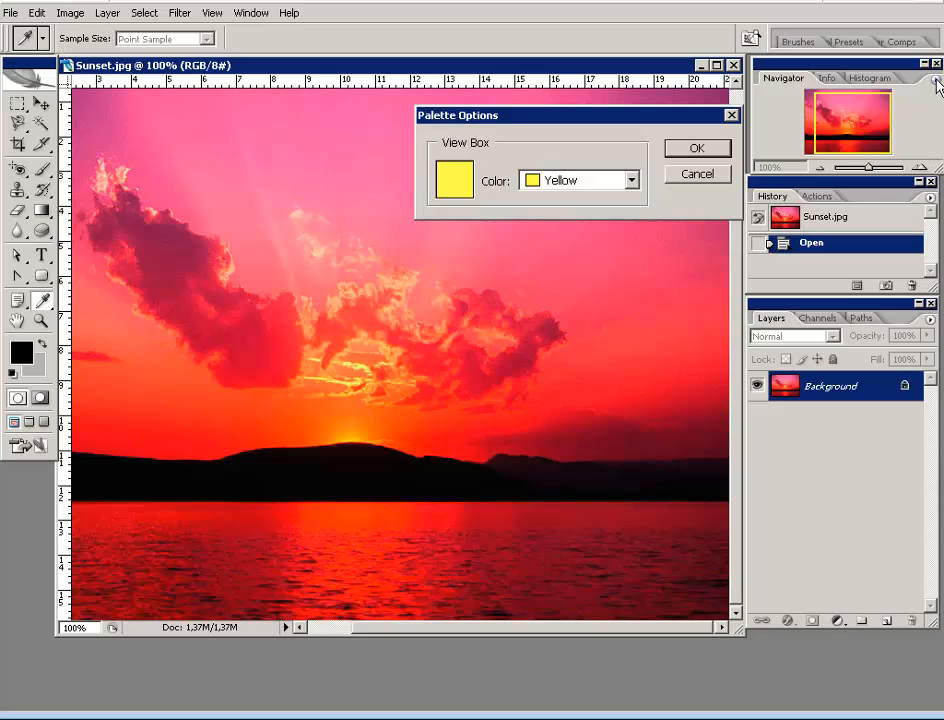
left_click(632, 182)
left_click(552, 251)
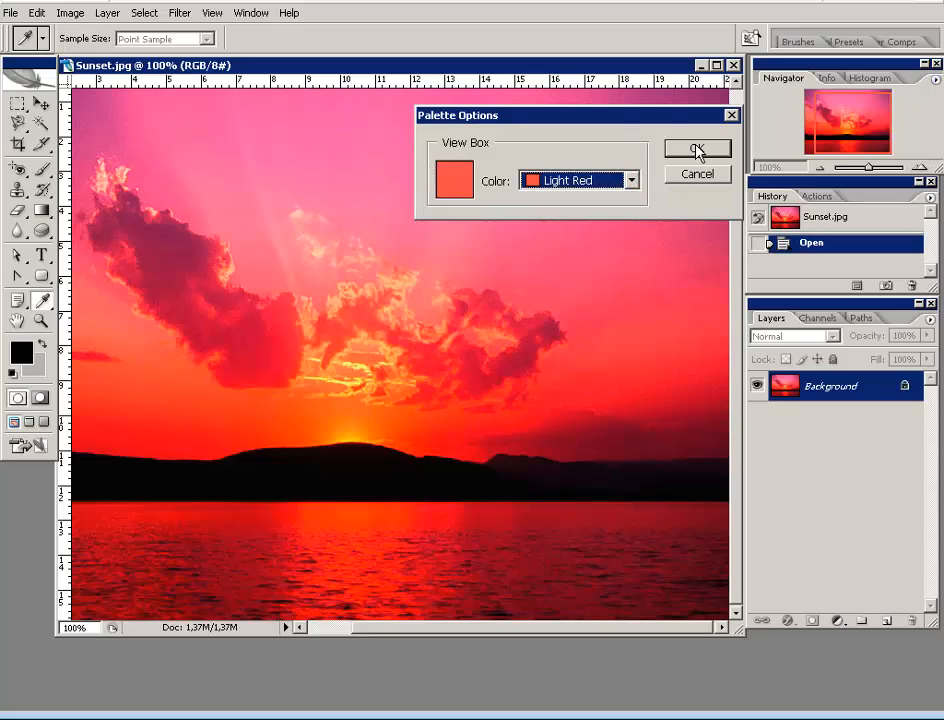
left_click(697, 148)
key("v")
Check the recolored view box by zooming in to 300% and back out to 100% with the Navigator.
left_click(917, 168)
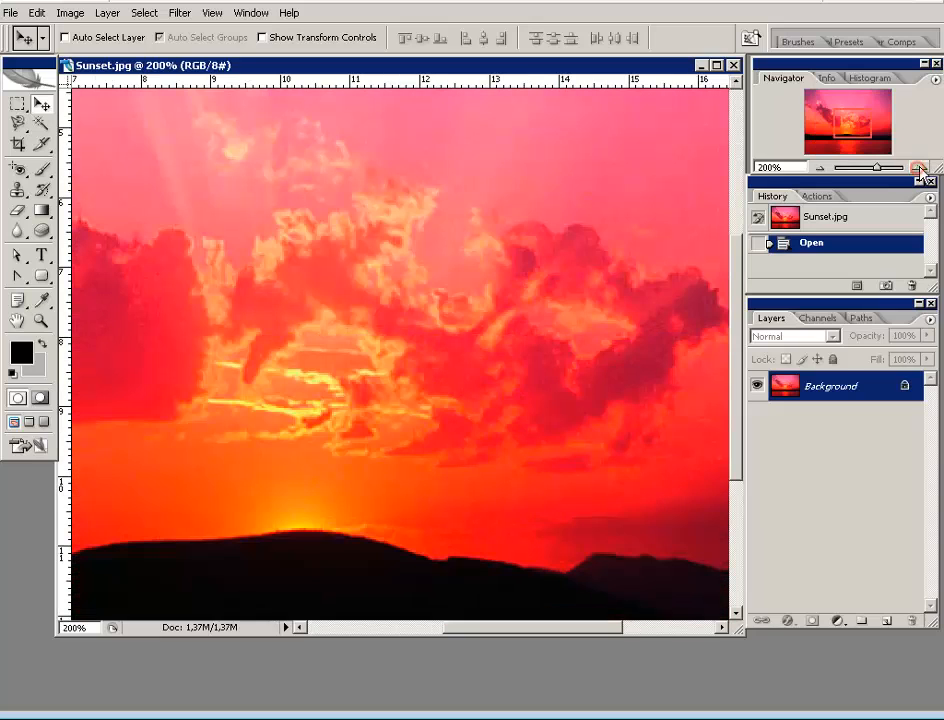
left_click(917, 168)
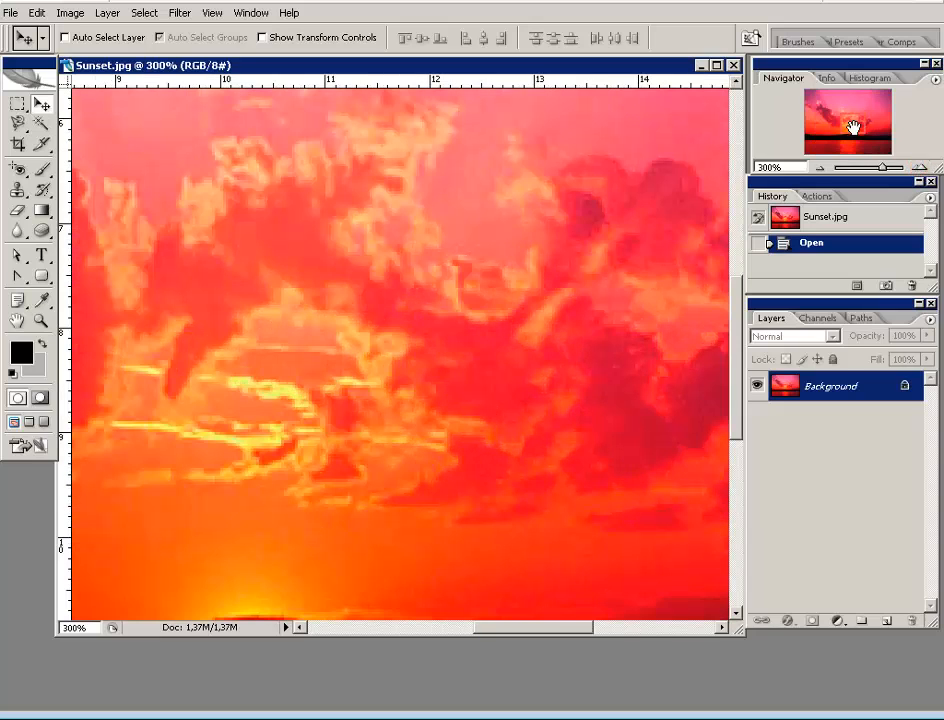
left_click(818, 169)
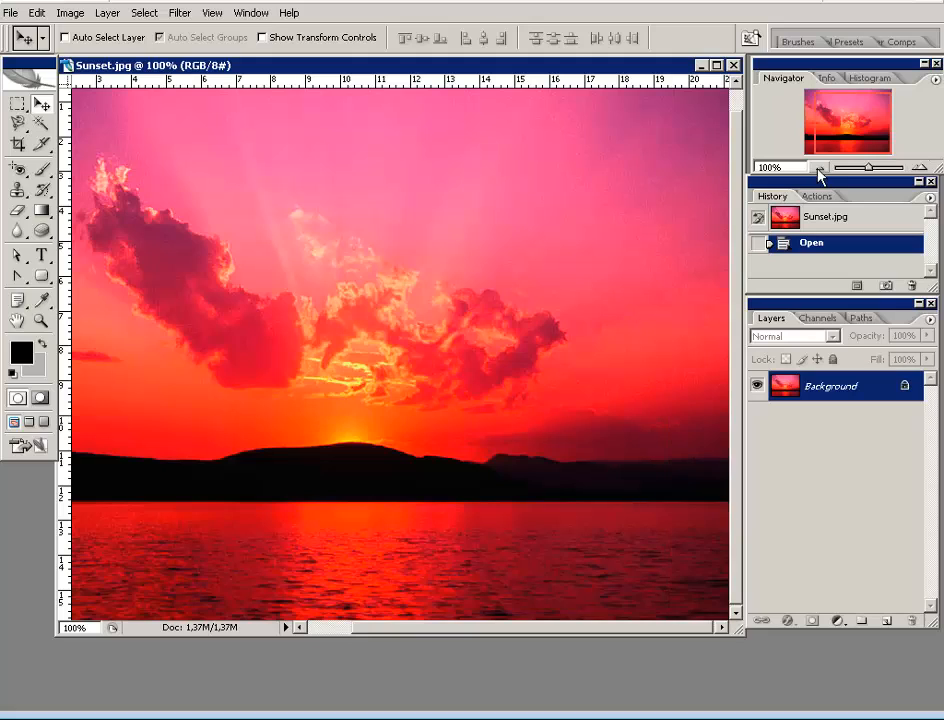
Give the Navigator's view box a custom cyan color with a hue of 175° and return to the Move tool.
left_click(933, 80)
left_click(872, 114)
left_click(440, 181)
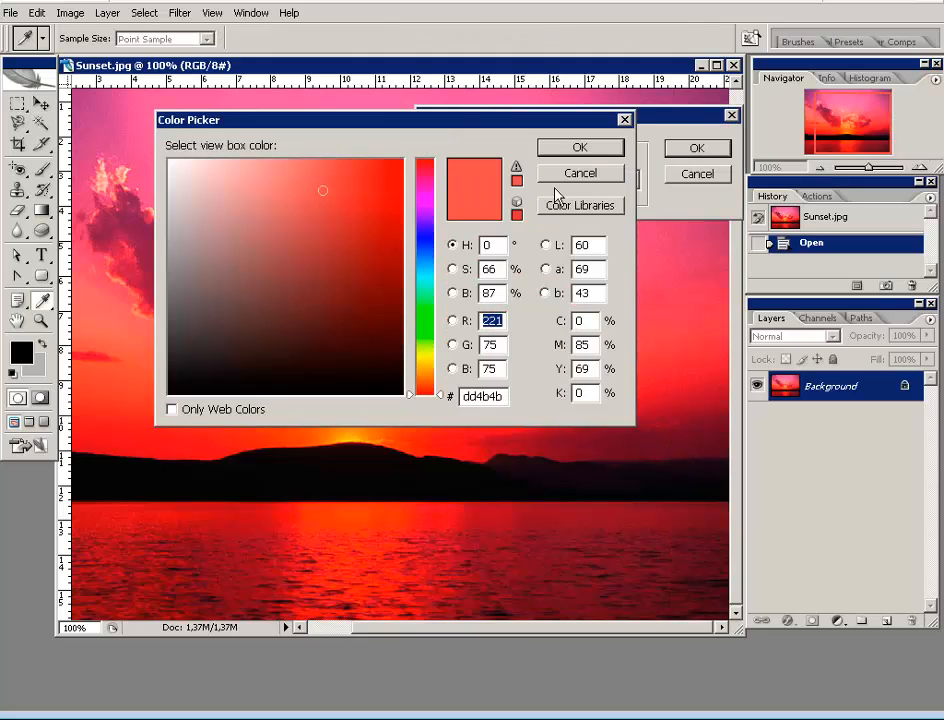
left_click(425, 281)
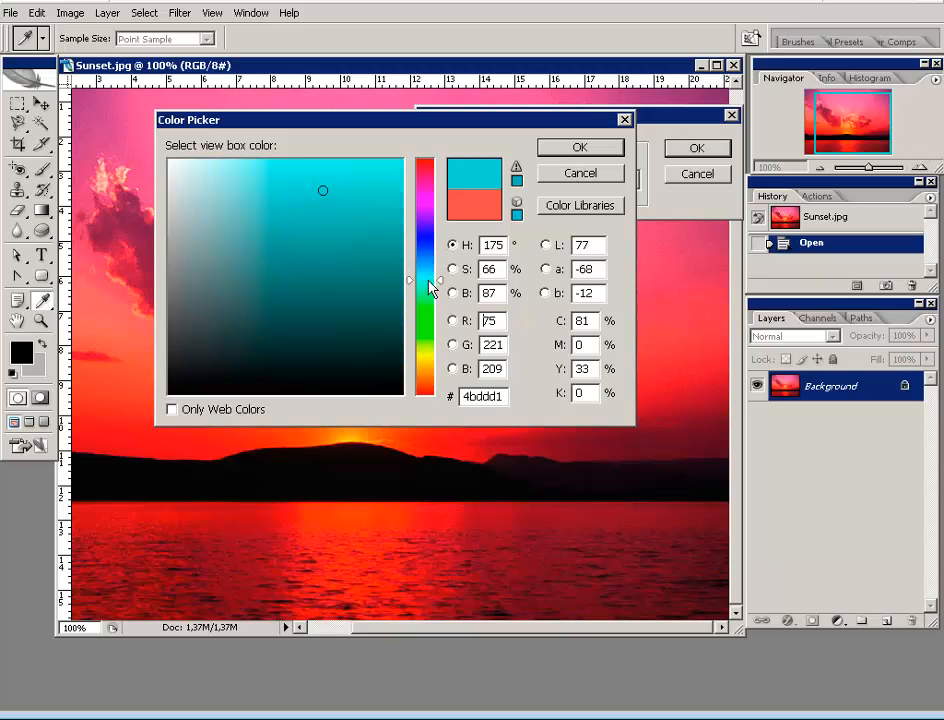
left_click(381, 213)
left_click(581, 150)
left_click(695, 150)
key("v")
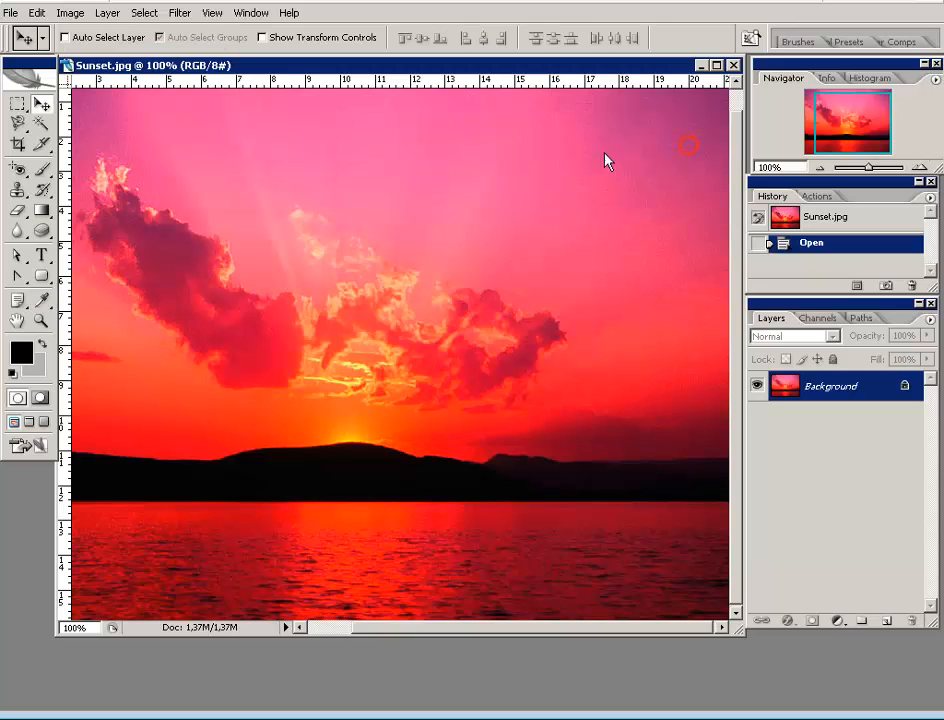
Magnify the picture stepwise to 600% around the dark cloud's edge with the Zoom tool.
mouse_move(835, 140)
left_mouse_down()
mouse_move(828, 129)
mouse_move(832, 138)
left_mouse_up()
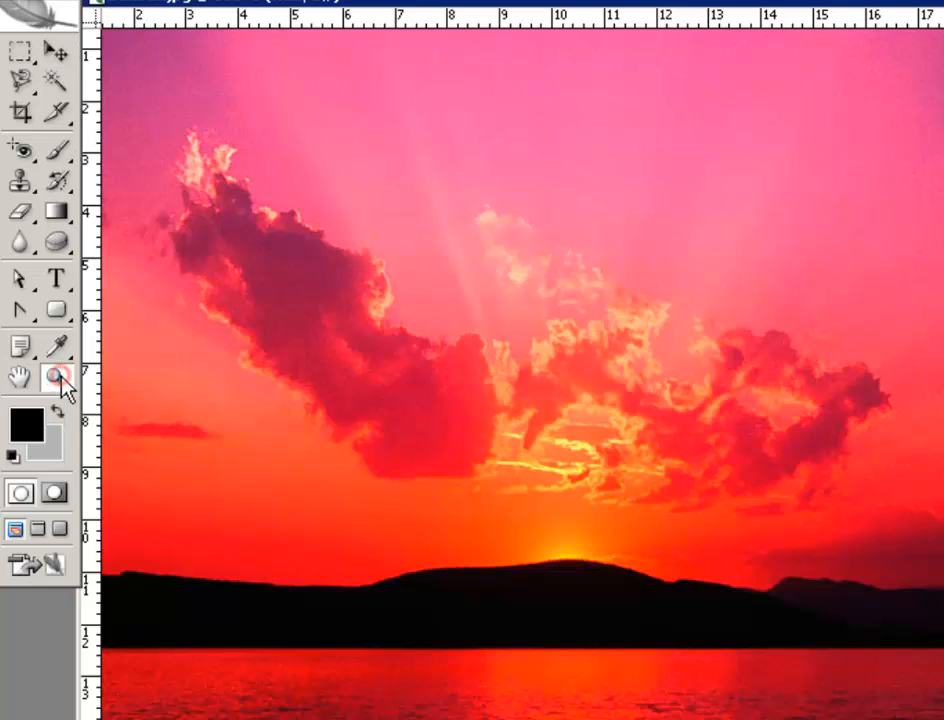
left_click(56, 378)
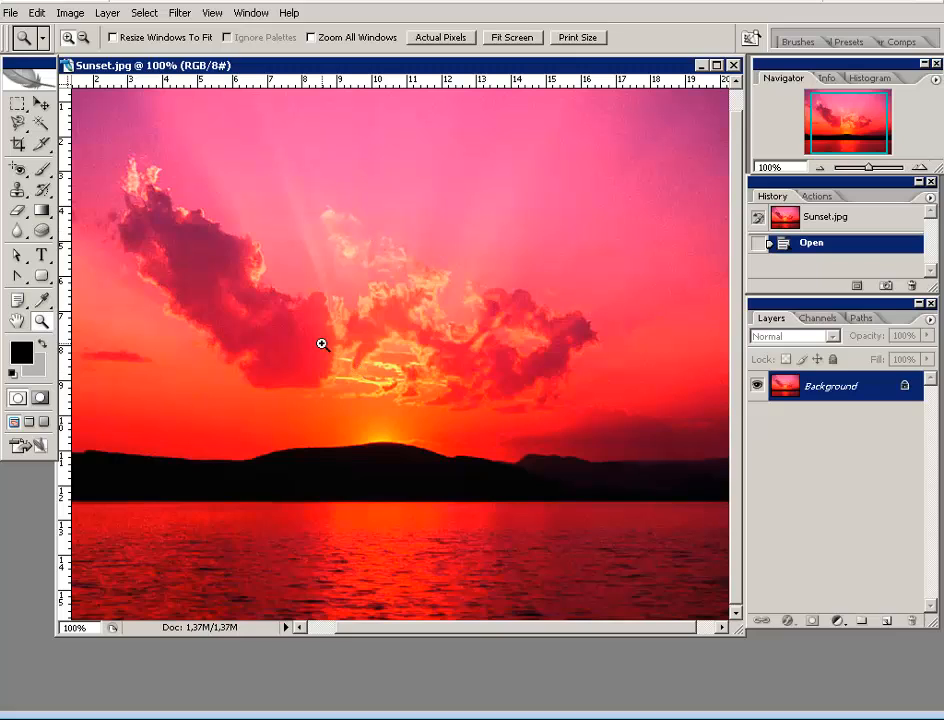
left_click(290, 410)
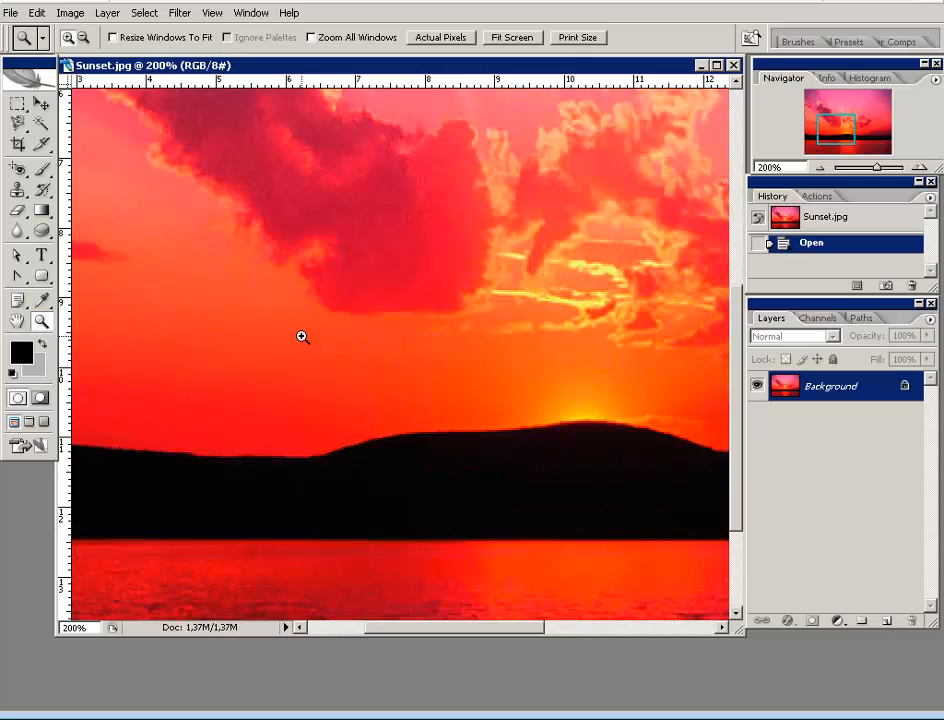
left_click(312, 316)
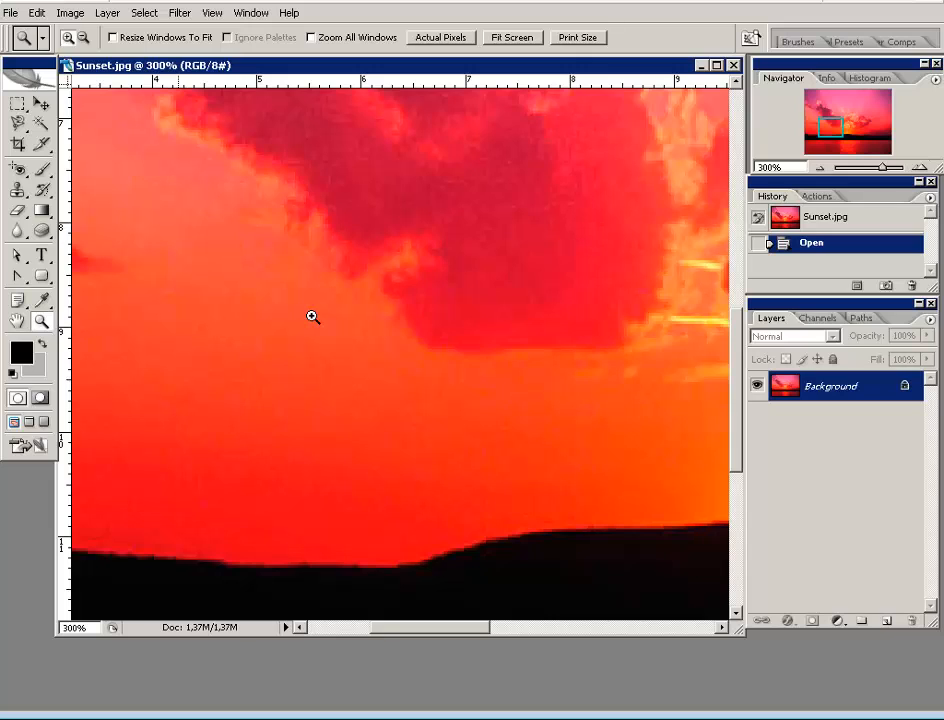
left_click(312, 316)
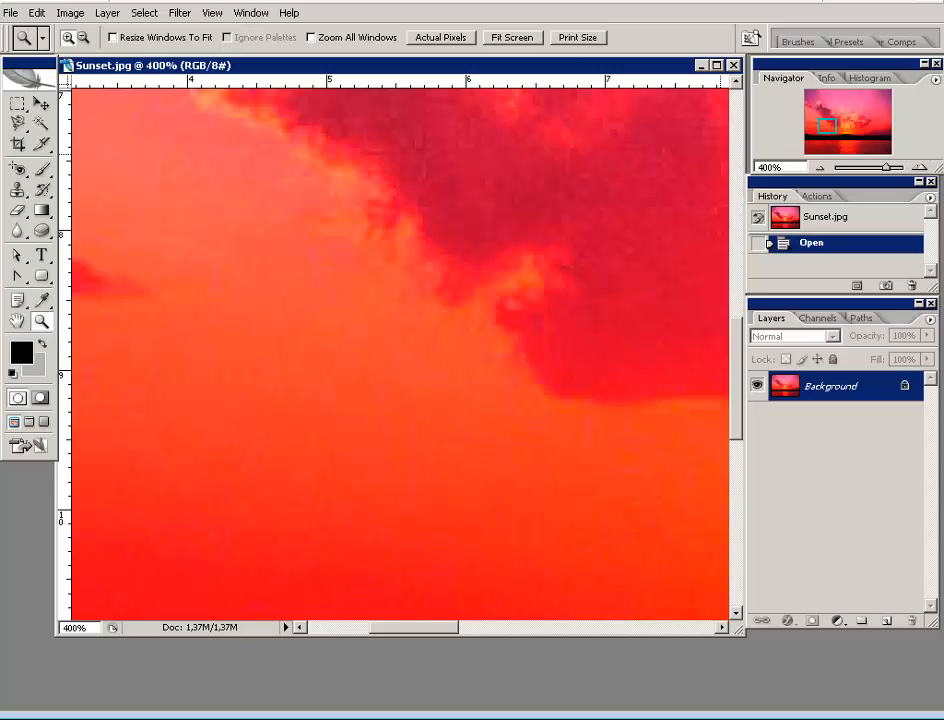
left_click(624, 168)
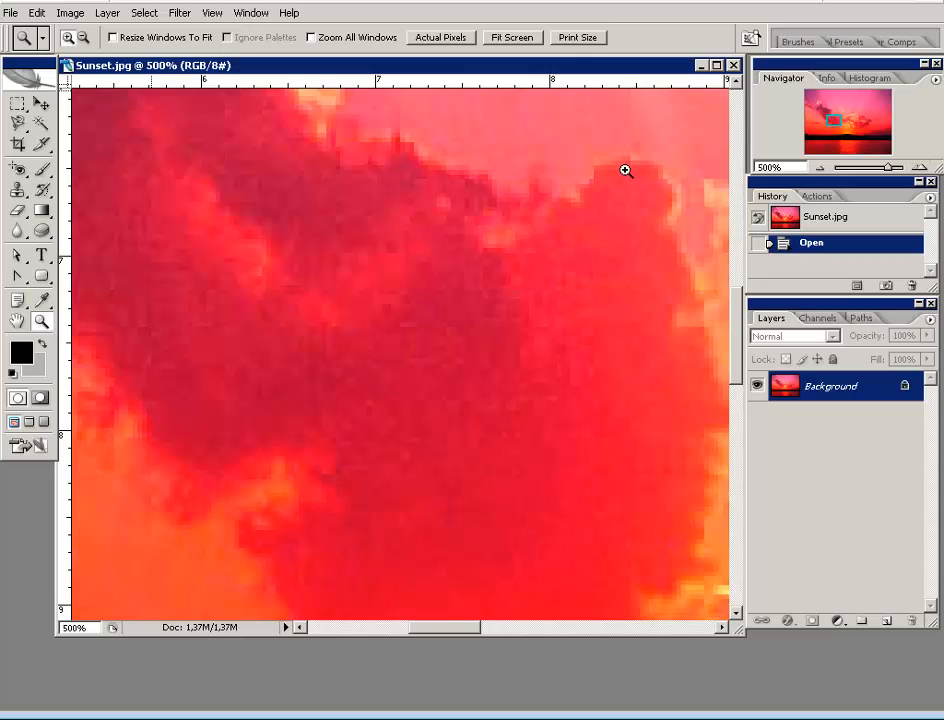
left_click(712, 100)
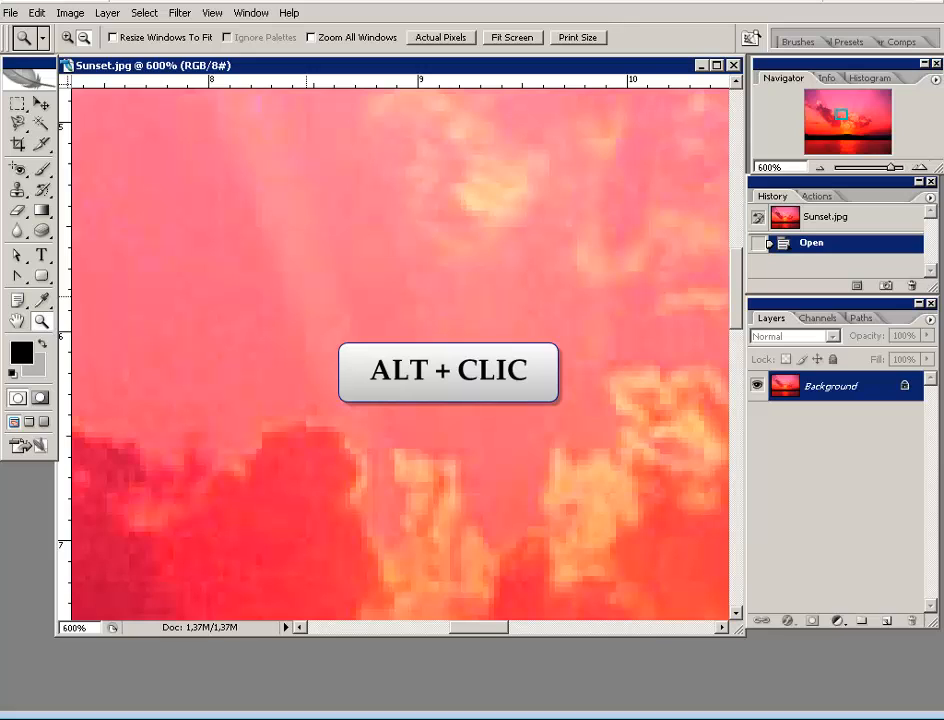
Zoom the picture back out from the sky area to 100% with the Zoom tool.
left_click(267, 287, "alt")
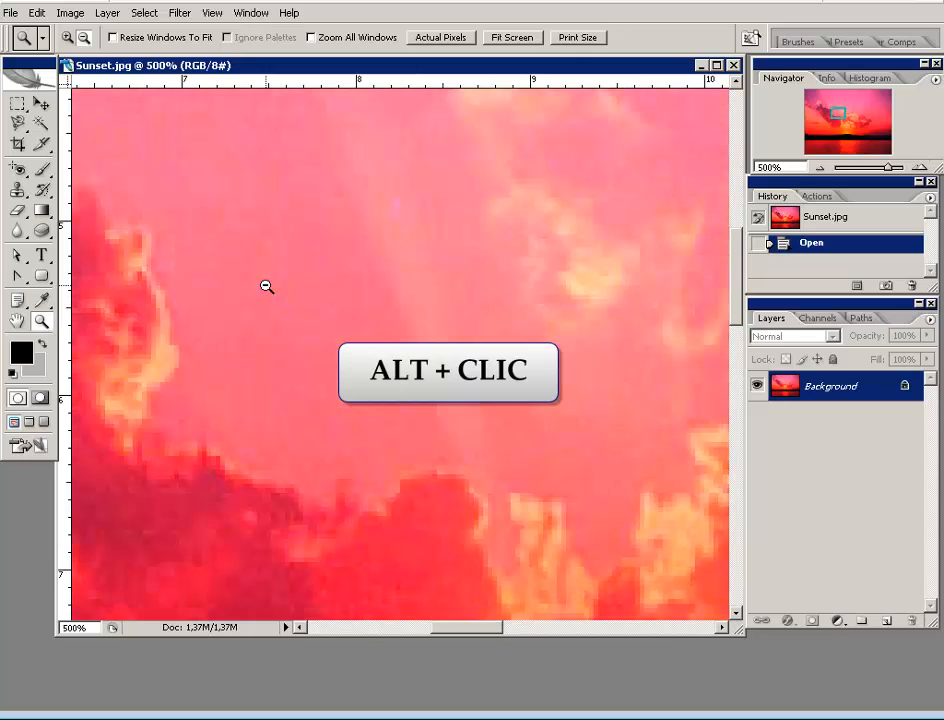
left_click(514, 269, "alt")
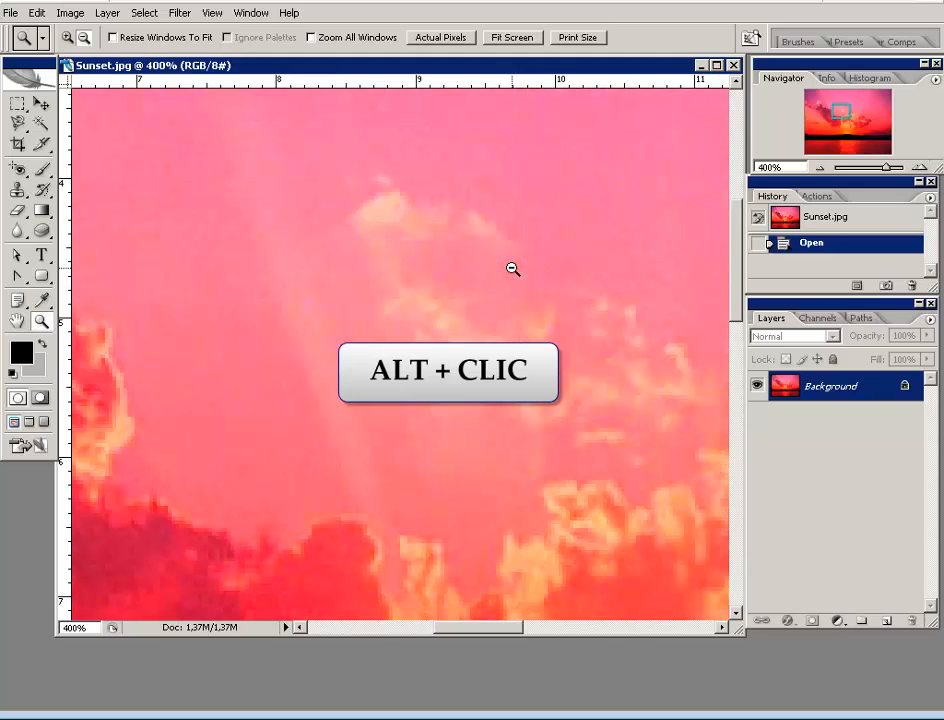
left_click(513, 269, "alt")
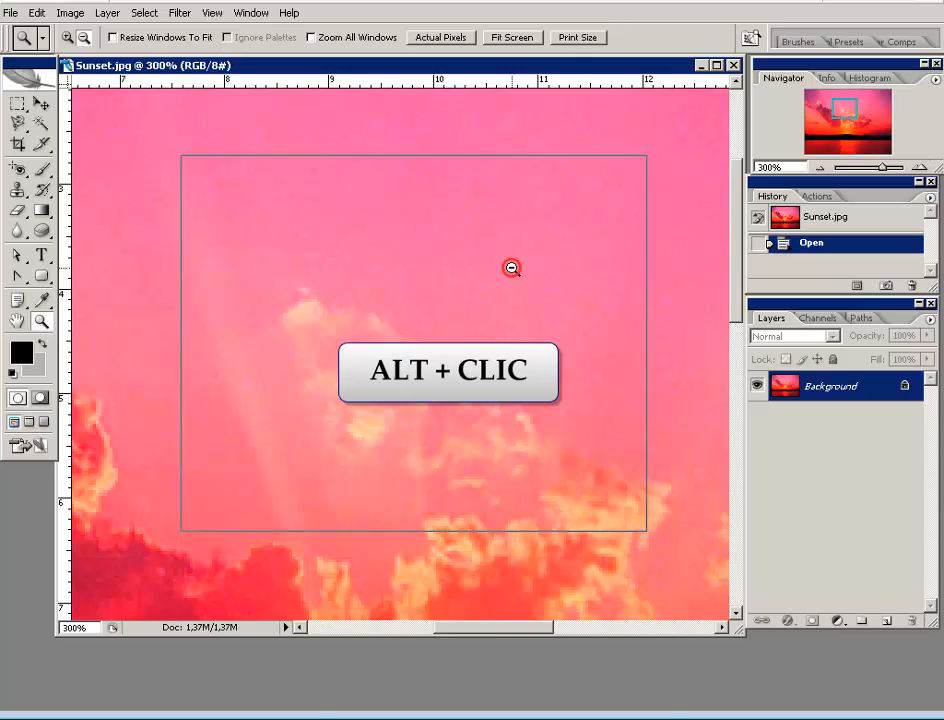
left_click(513, 269, "alt")
left_click(513, 269, "alt")
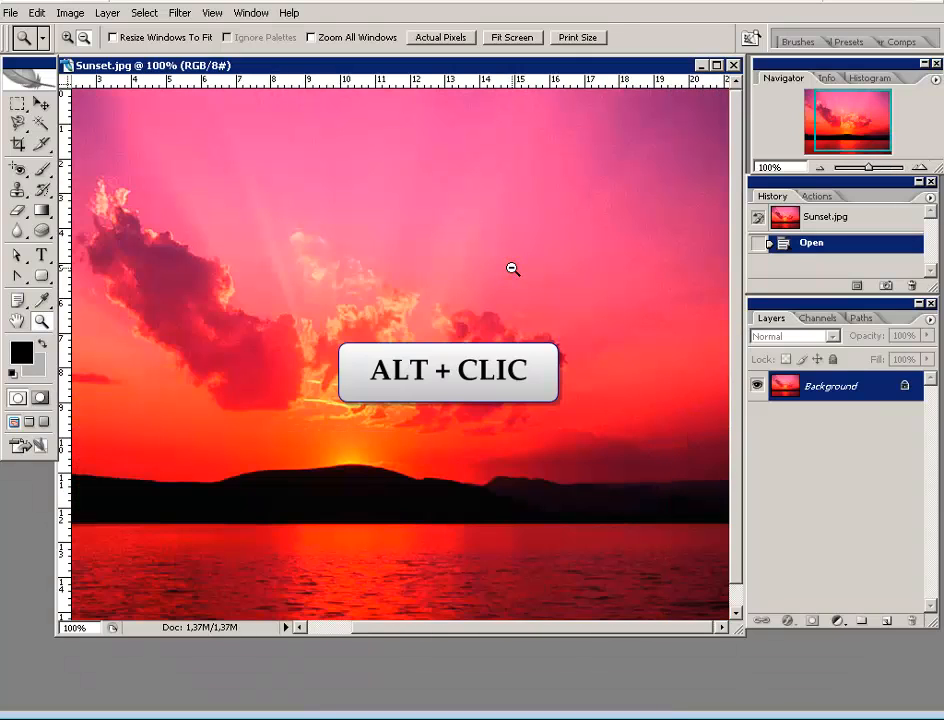
Zoom the picture out to 66.67% with the Zoom tool and set the tool back to zoom-in mode.
left_click(513, 269, "alt")
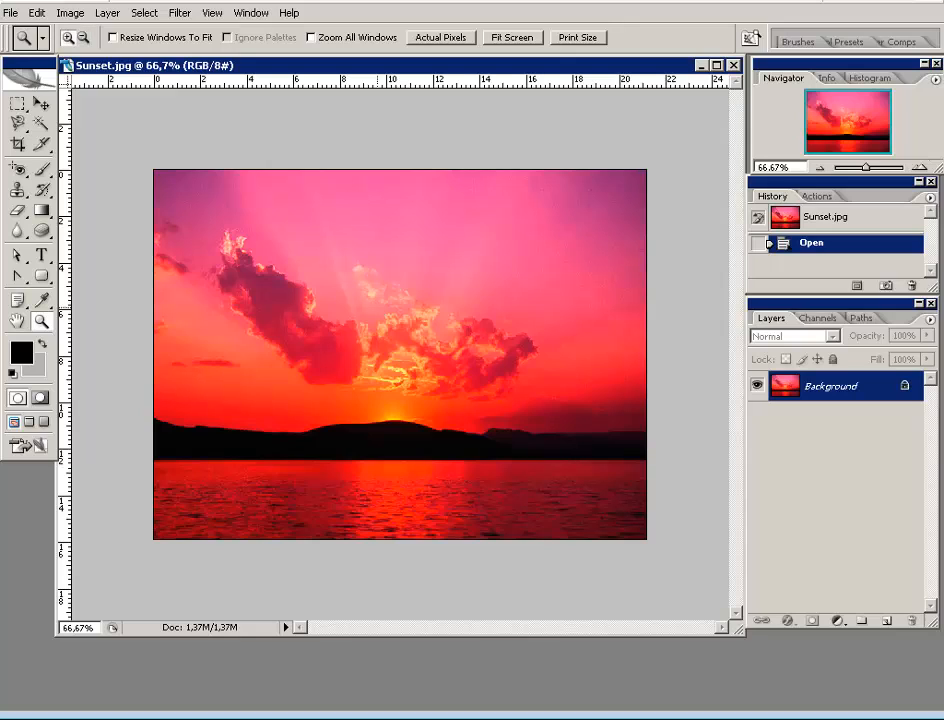
left_click(84, 38)
left_click(67, 38)
Enlarge the picture to 200% with the Navigator and shift its view box up over the bright clouds.
left_click(922, 168)
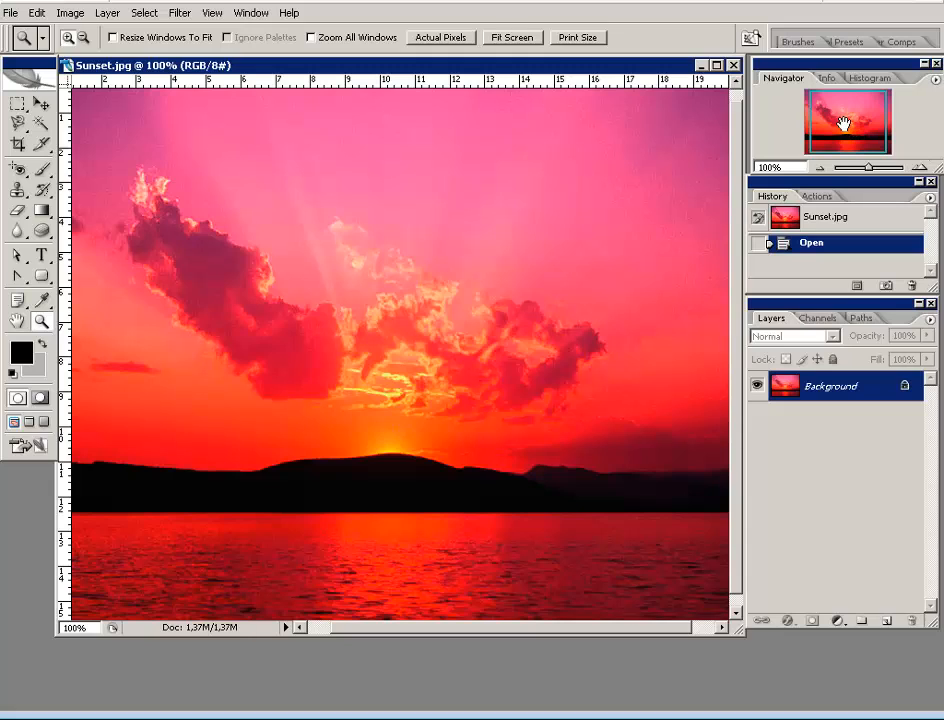
left_click(920, 167)
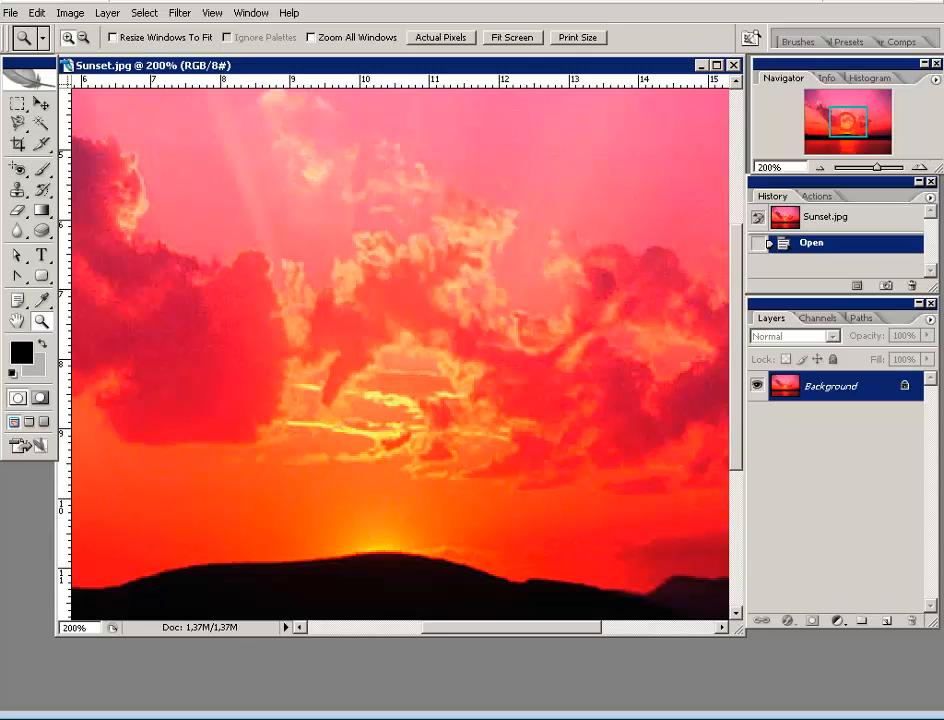
mouse_move(847, 122)
left_mouse_down()
mouse_move(822, 103)
mouse_move(850, 125)
mouse_move(868, 122)
mouse_move(871, 139)
mouse_move(845, 132)
mouse_move(851, 117)
left_mouse_up()
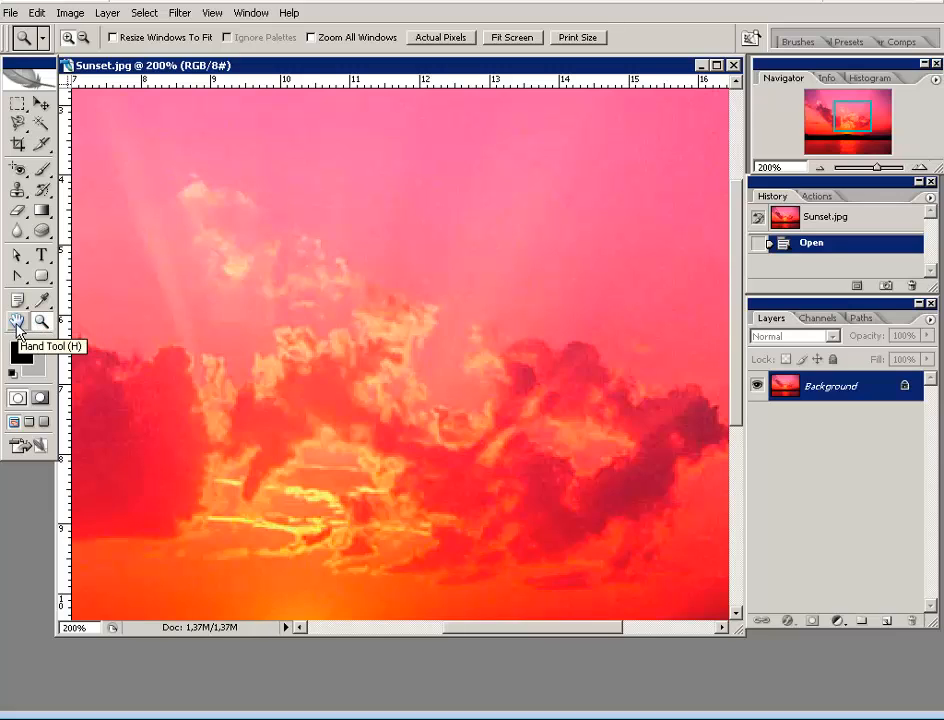
Pan around the enlarged picture with the Hand tool, passing over the clouds, the hills and the water.
left_click(17, 322)
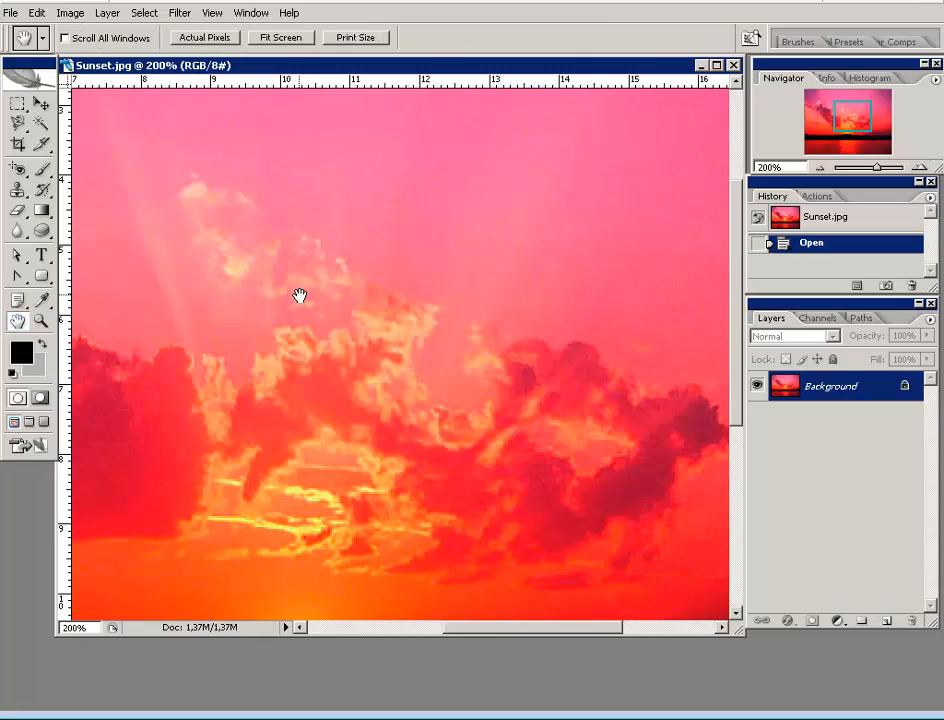
left_click_drag(354, 290, 278, 290)
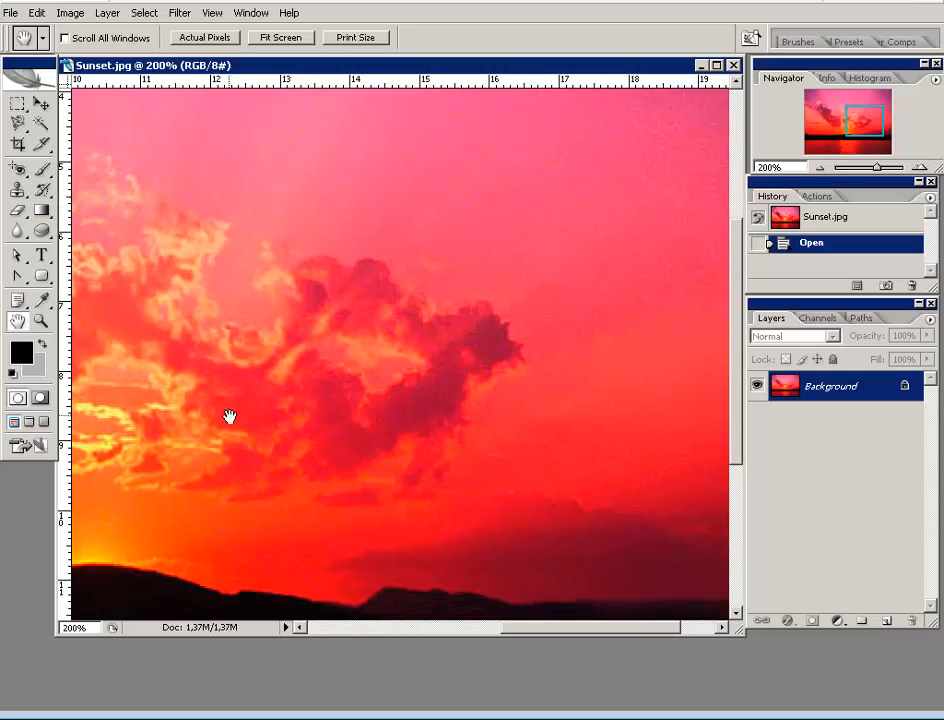
left_click_drag(251, 434, 363, 278)
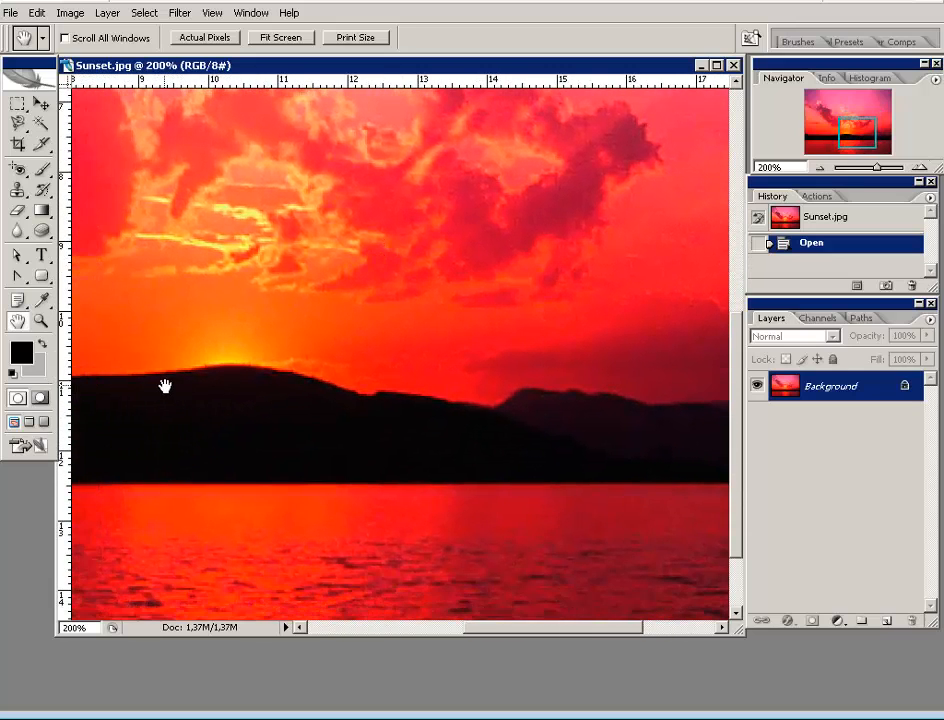
left_click_drag(164, 385, 577, 413)
left_click_drag(241, 437, 251, 339)
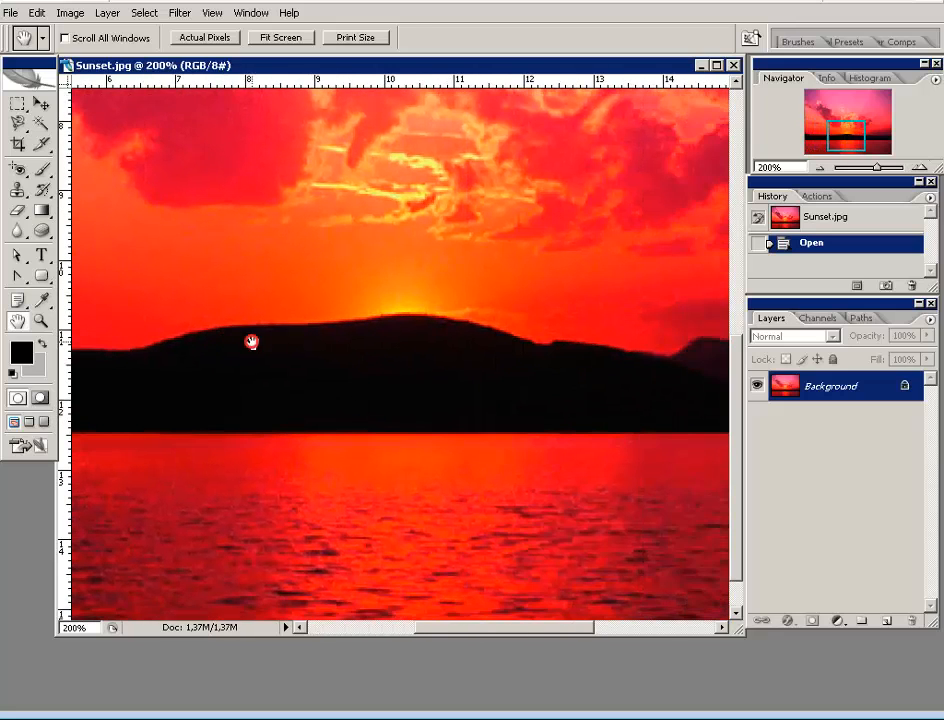
left_click_drag(476, 333, 99, 398)
left_click_drag(555, 400, 329, 491)
left_click_drag(233, 366, 360, 358)
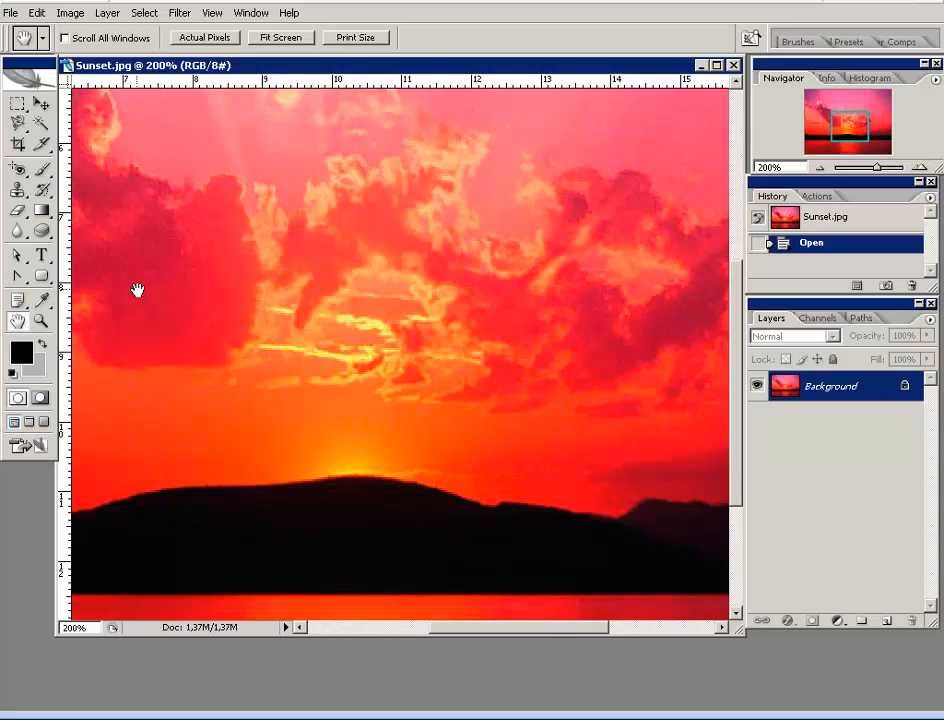
Activate the Move tool and pan across the sky, clouds and hills with the temporary Hand tool.
left_click(41, 106)
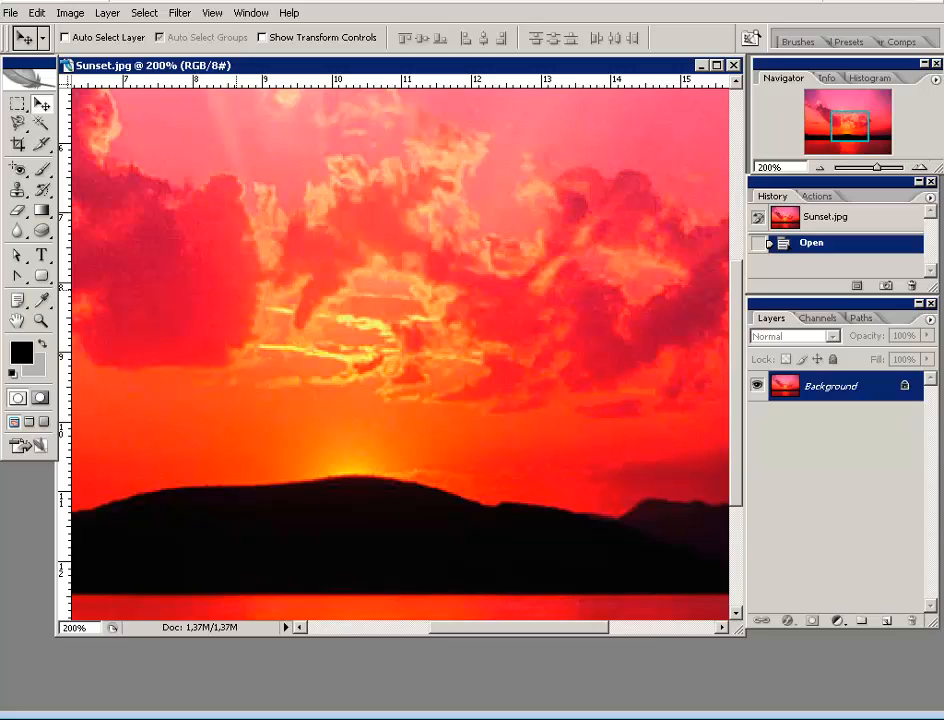
left_click_drag(548, 299, 240, 343)
left_click_drag(455, 282, 428, 451)
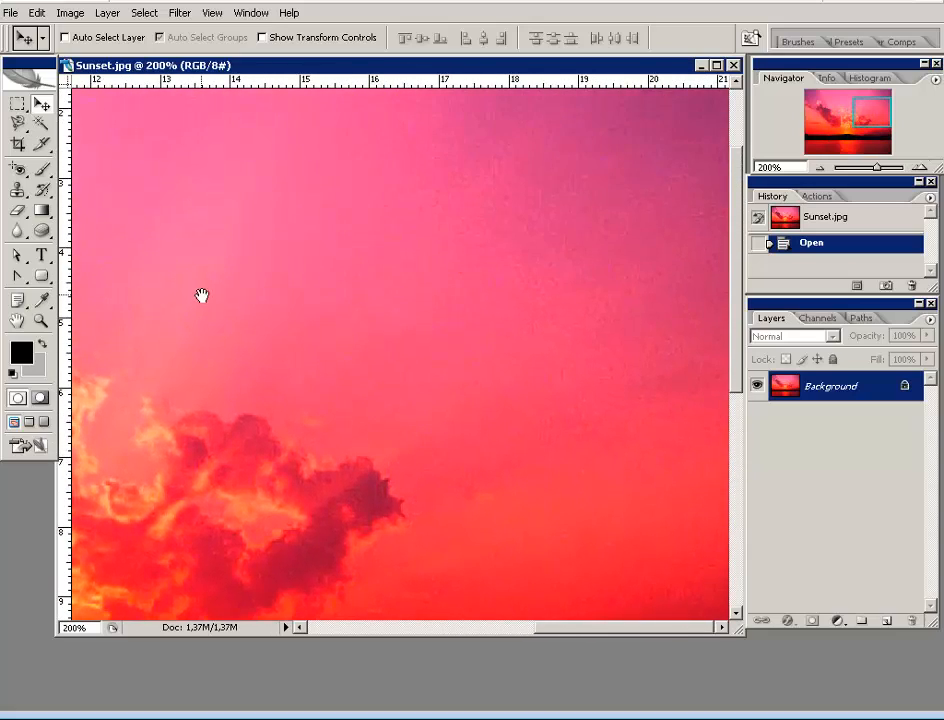
left_click_drag(202, 295, 552, 299)
left_click_drag(272, 354, 451, 175)
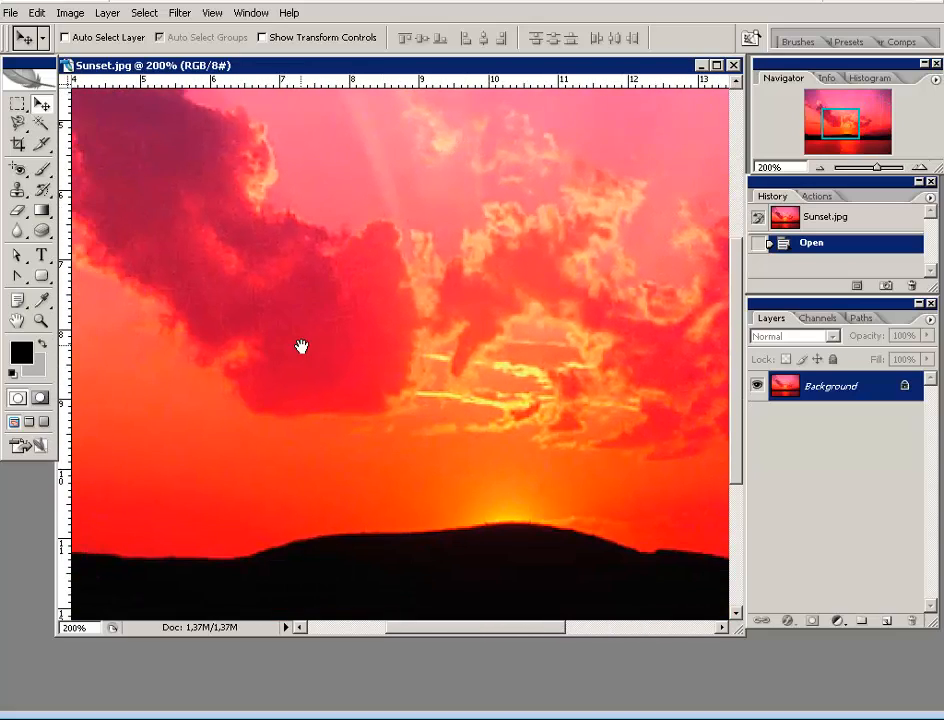
left_click_drag(301, 346, 334, 278)
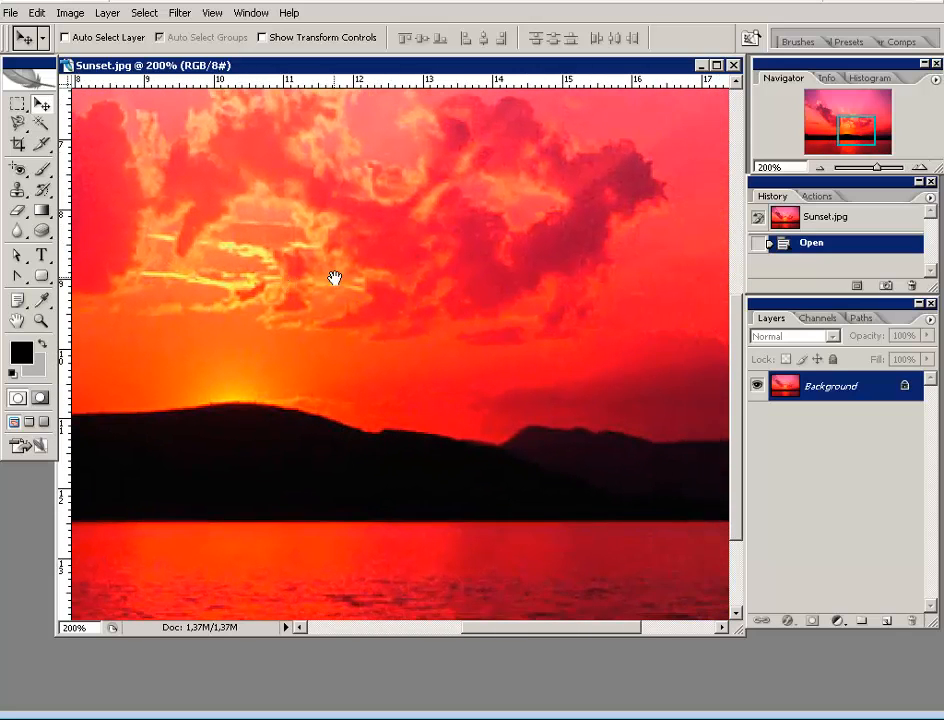
left_click_drag(448, 263, 388, 270)
left_click_drag(263, 310, 407, 255)
left_click_drag(299, 311, 386, 322)
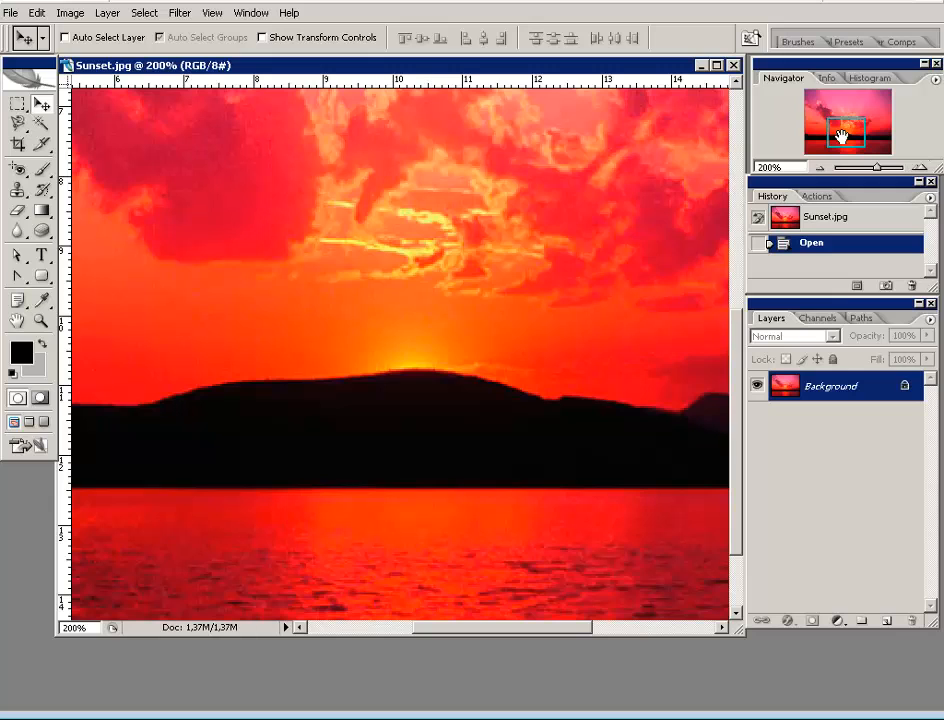
Reposition the Navigator's view box over the central clouds and pan sideways with the temporary Hand tool.
left_click_drag(841, 136, 849, 124)
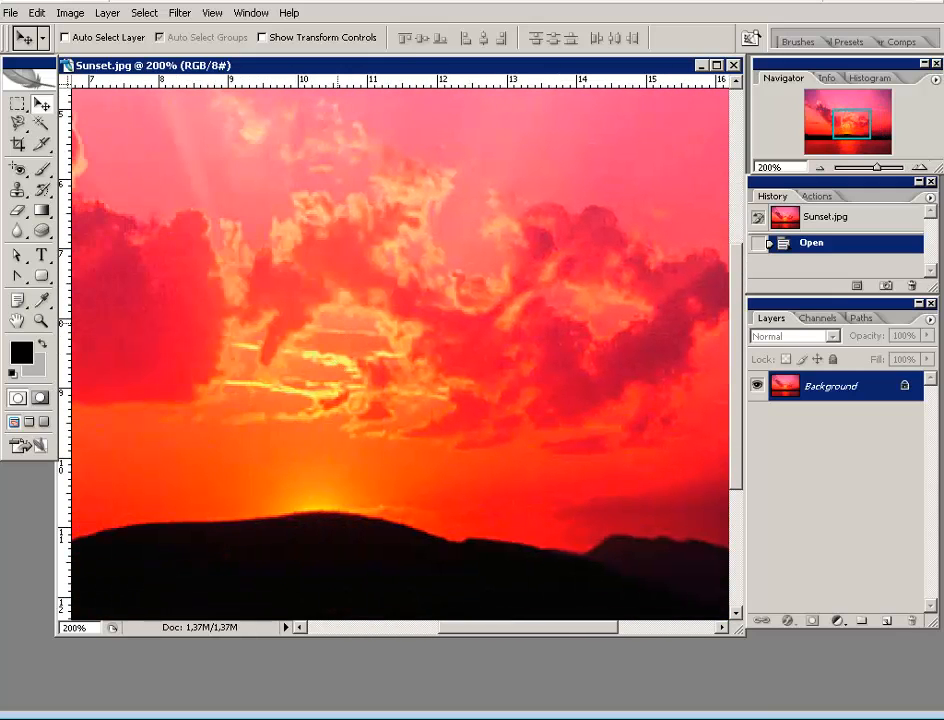
key("space")
left_click_drag(262, 339, 502, 319)
left_click_drag(365, 398, 65, 384)
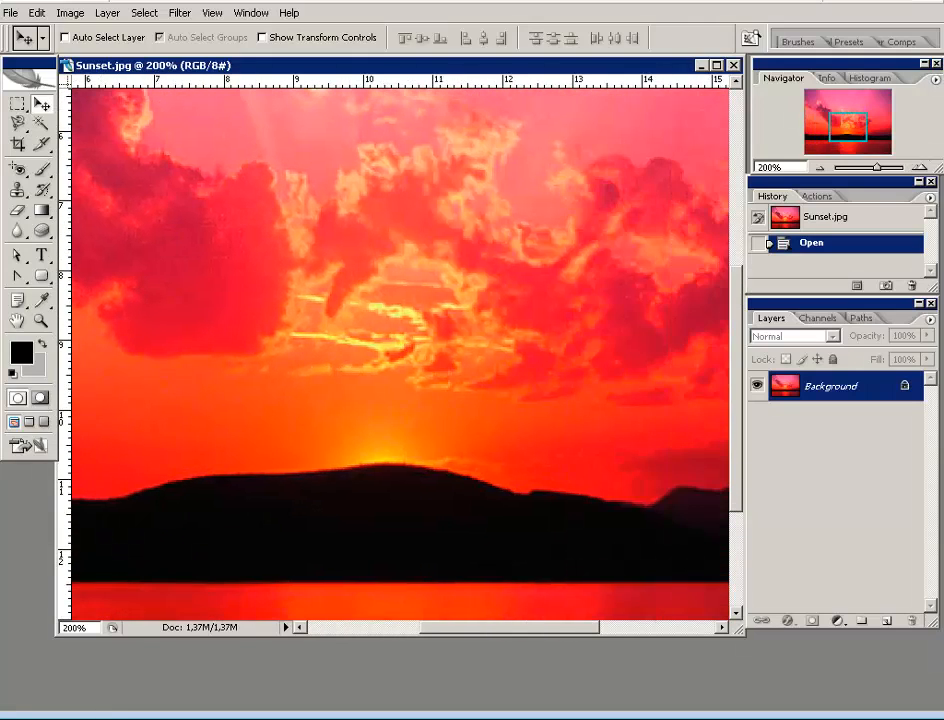
Pan to the dark cloud right of the sun with the Hand tool and return to the Move tool.
left_click(16, 321)
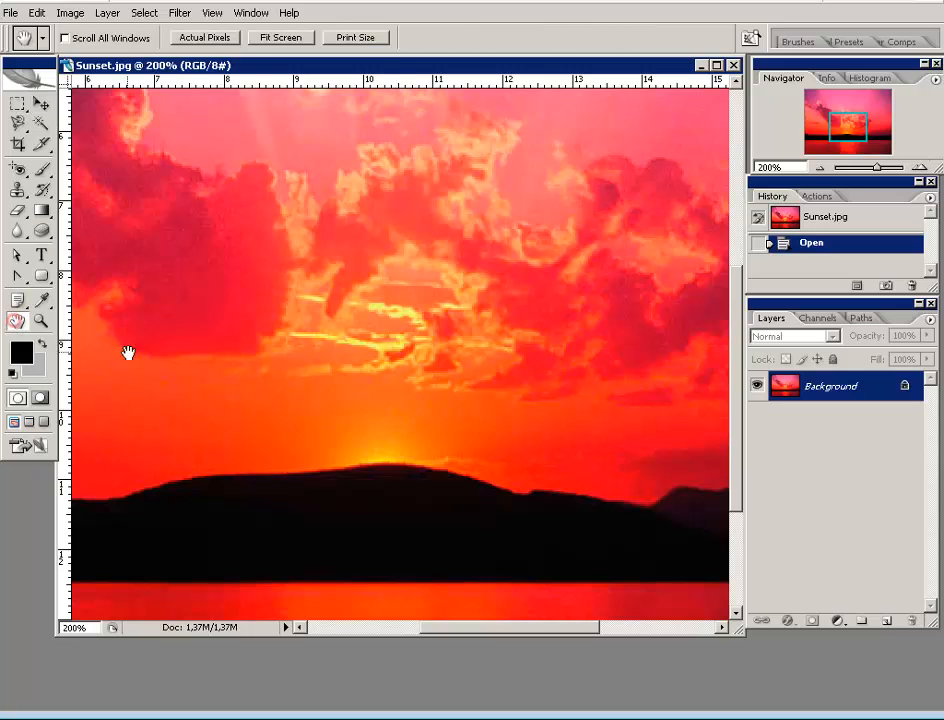
left_click_drag(280, 341, 195, 420)
mouse_move(331, 331)
left_mouse_down()
mouse_move(190, 393)
mouse_move(236, 404)
mouse_move(447, 267)
mouse_move(362, 354)
mouse_move(468, 364)
mouse_move(468, 383)
mouse_move(365, 329)
left_mouse_up()
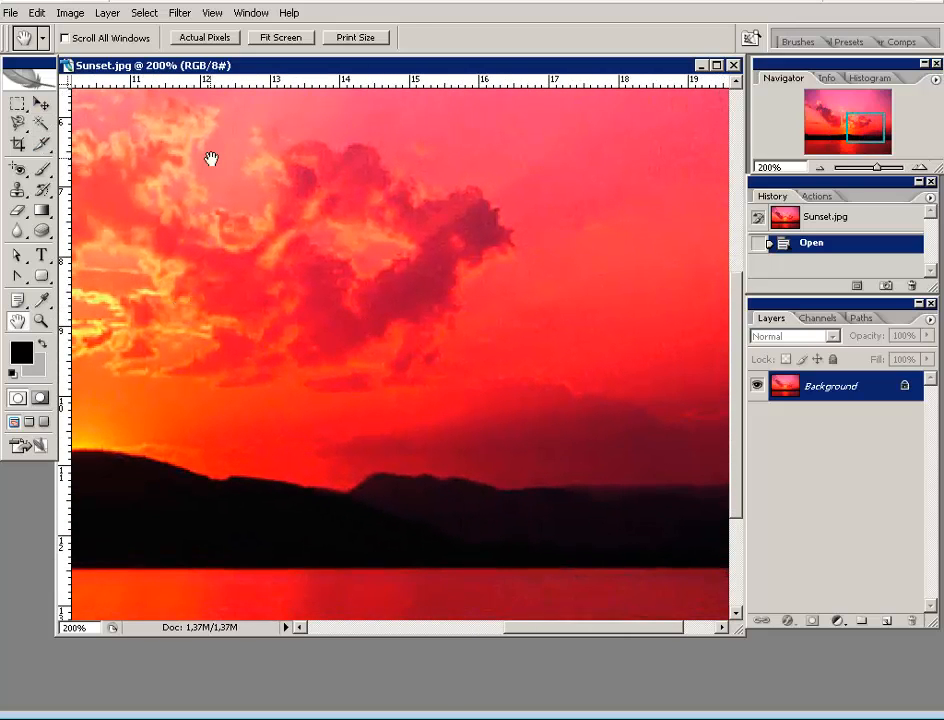
left_click(40, 104)
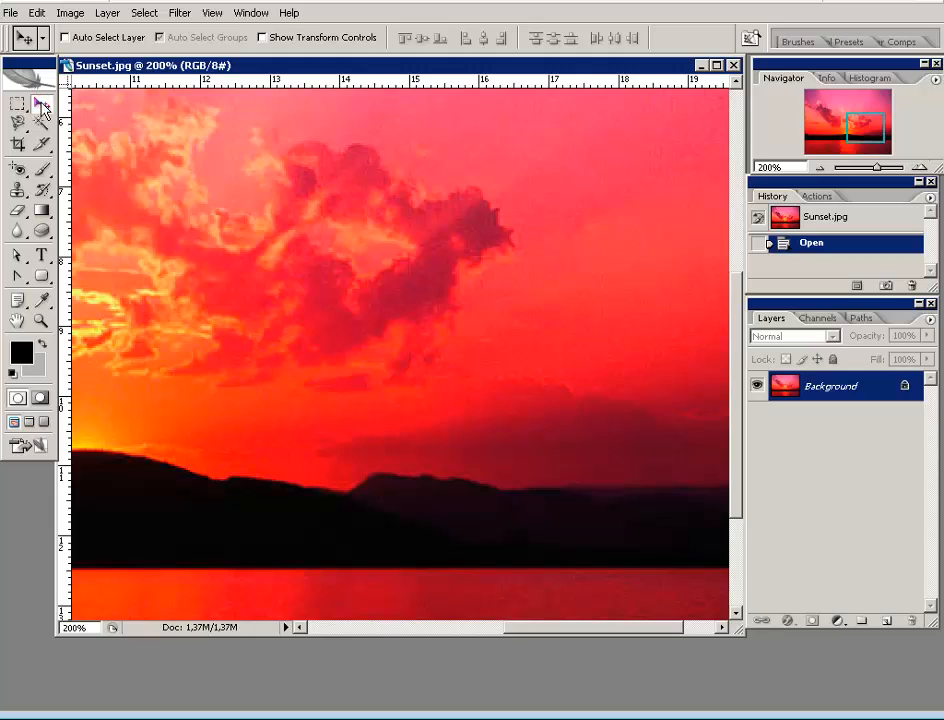
Zoom the picture out to 66.67% with the Navigator and move the Layers palette group over beside the picture.
left_click(819, 168)
left_click(819, 168)
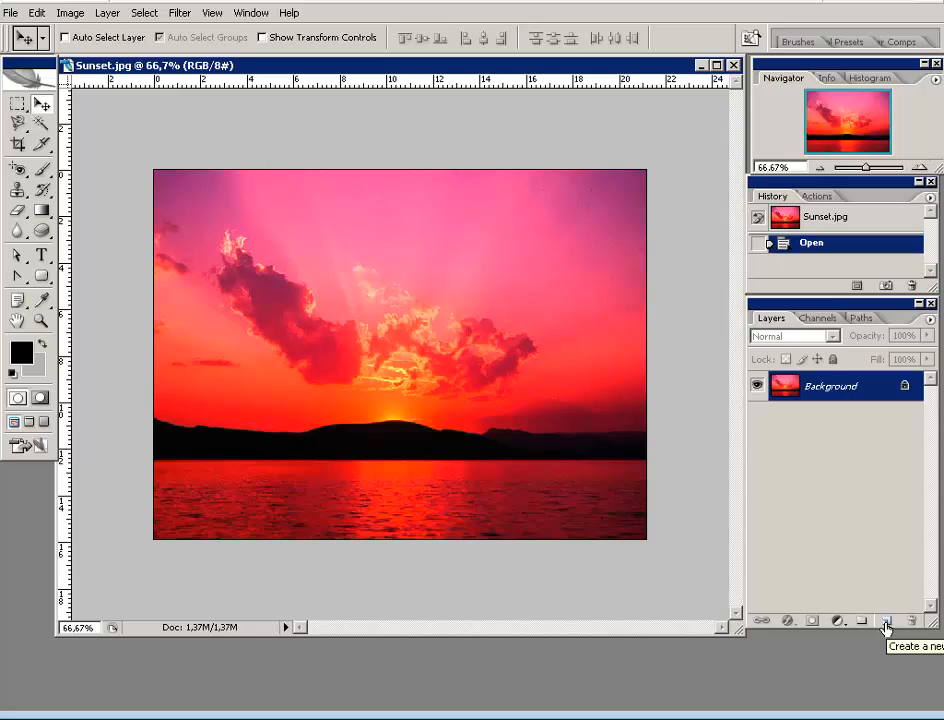
left_click_drag(839, 312, 748, 312)
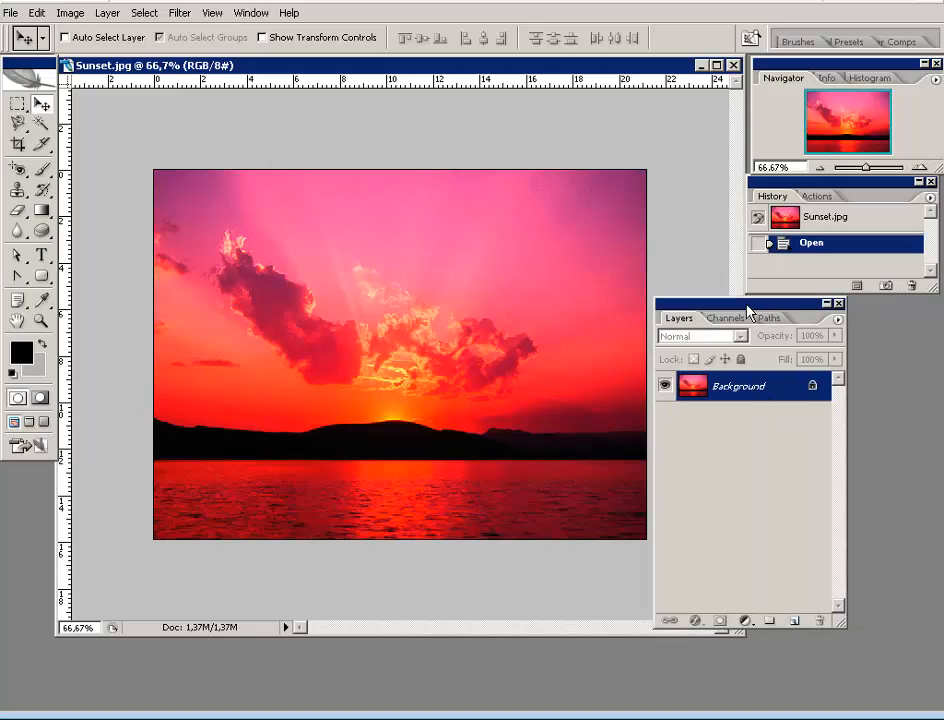
Add seven new empty layers above the Background.
left_click(796, 624)
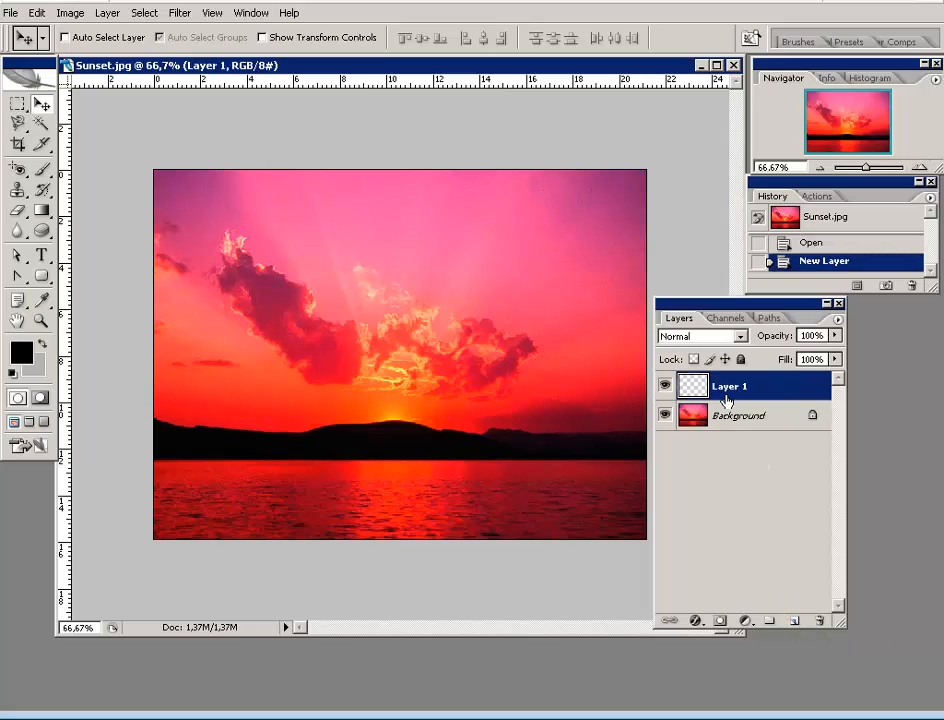
left_click(795, 622)
left_click(795, 622)
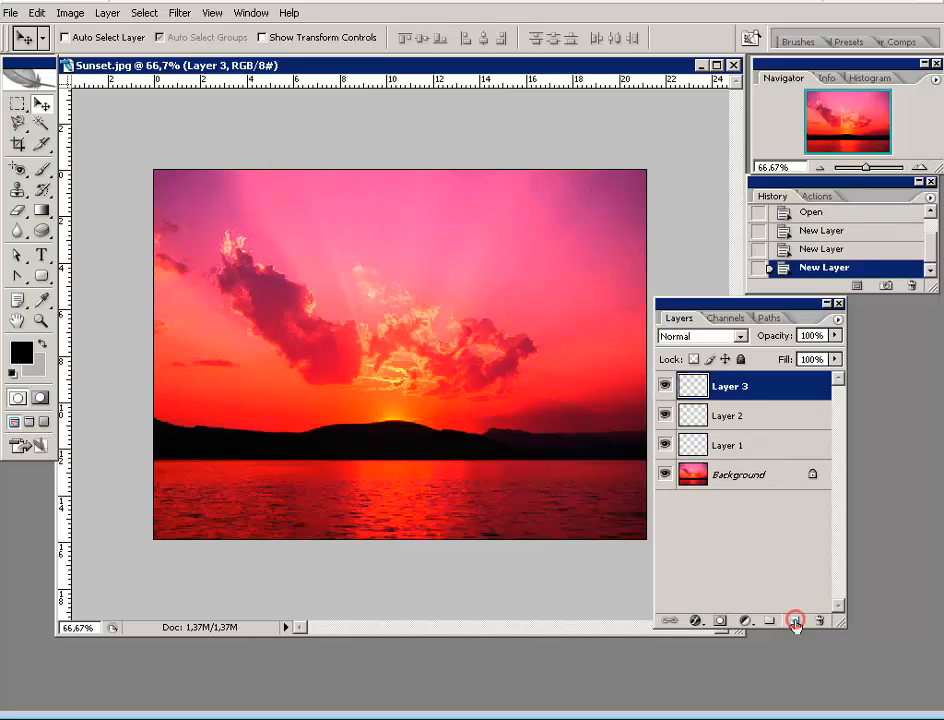
left_click(795, 622)
left_click(795, 622)
left_click(795, 622)
left_click(795, 622)
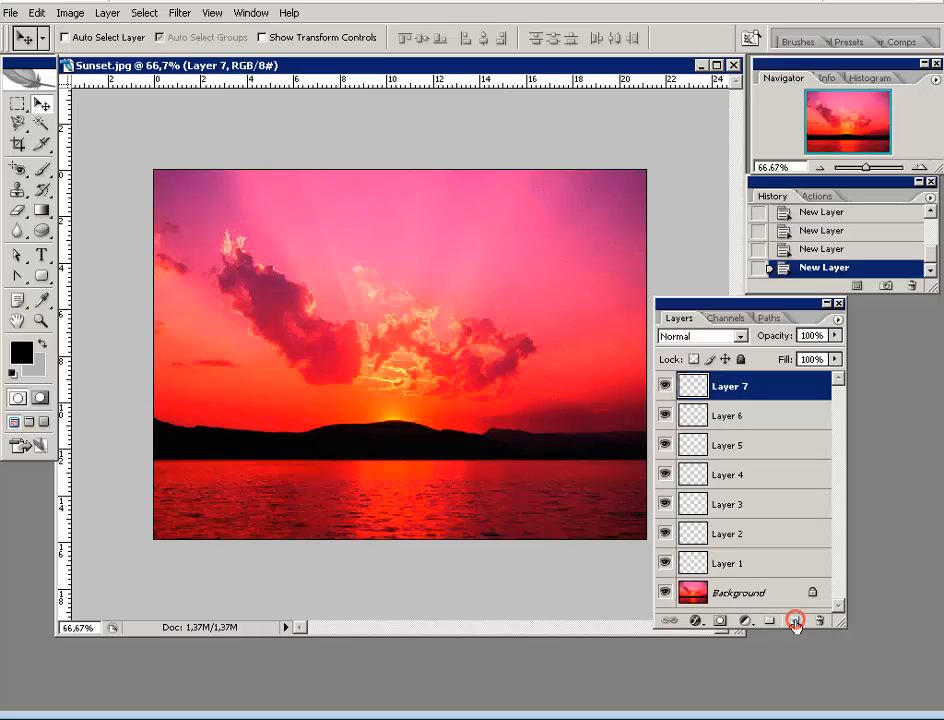
Separate the Layers palette below History, regroup Paths and Channels with it, and bring Layers to the front.
left_click_drag(698, 316, 792, 304)
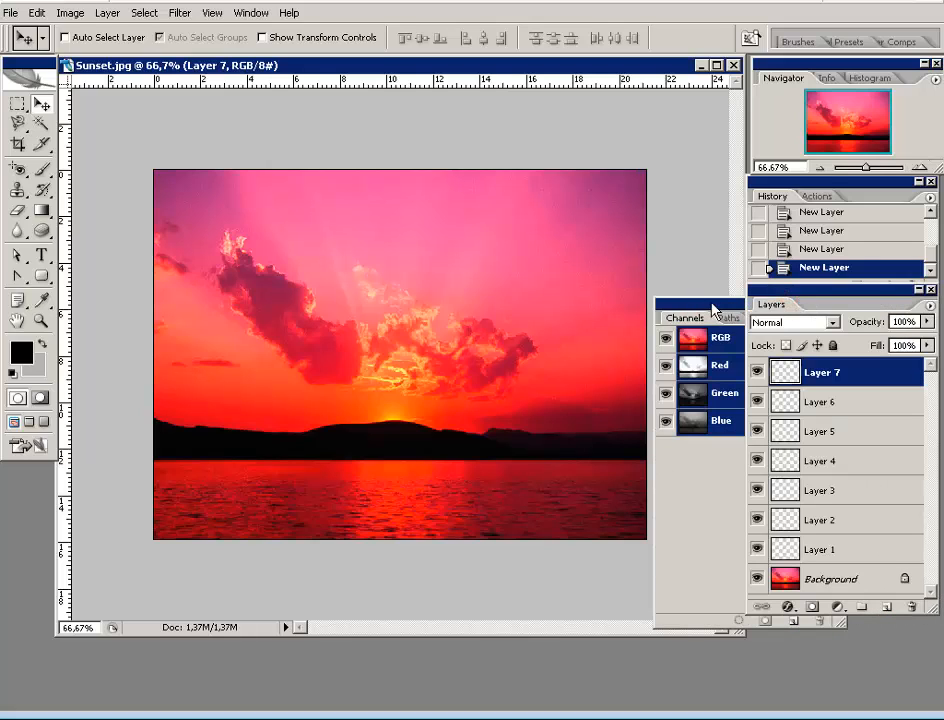
left_click_drag(691, 301, 881, 301)
left_click_drag(882, 299, 853, 302)
left_click(786, 305)
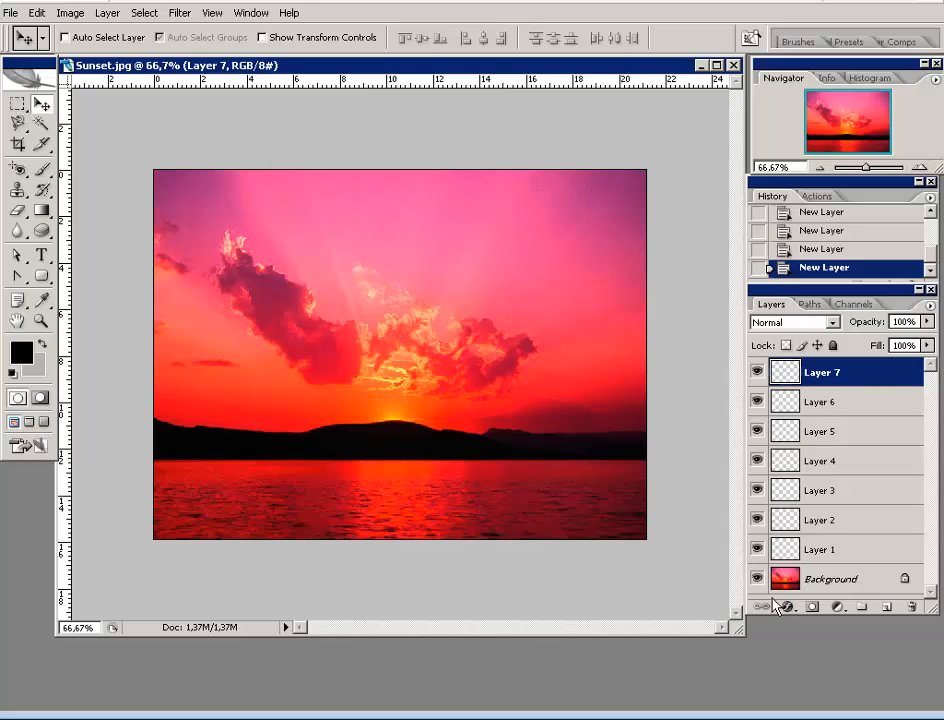
Try to move the locked Background layer with the Move tool.
left_click(845, 579)
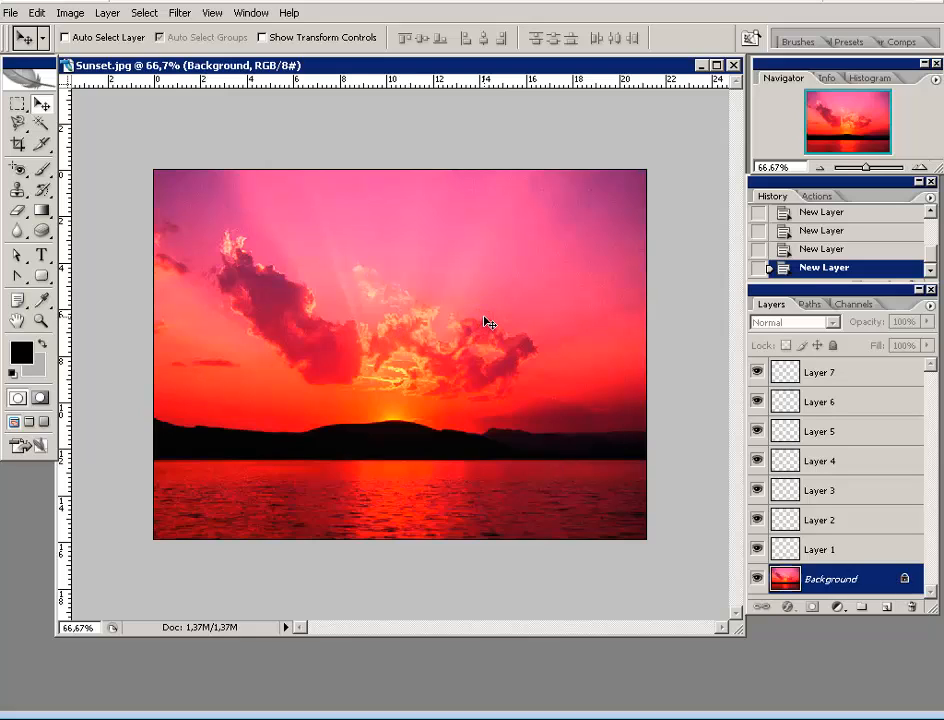
left_click(113, 292)
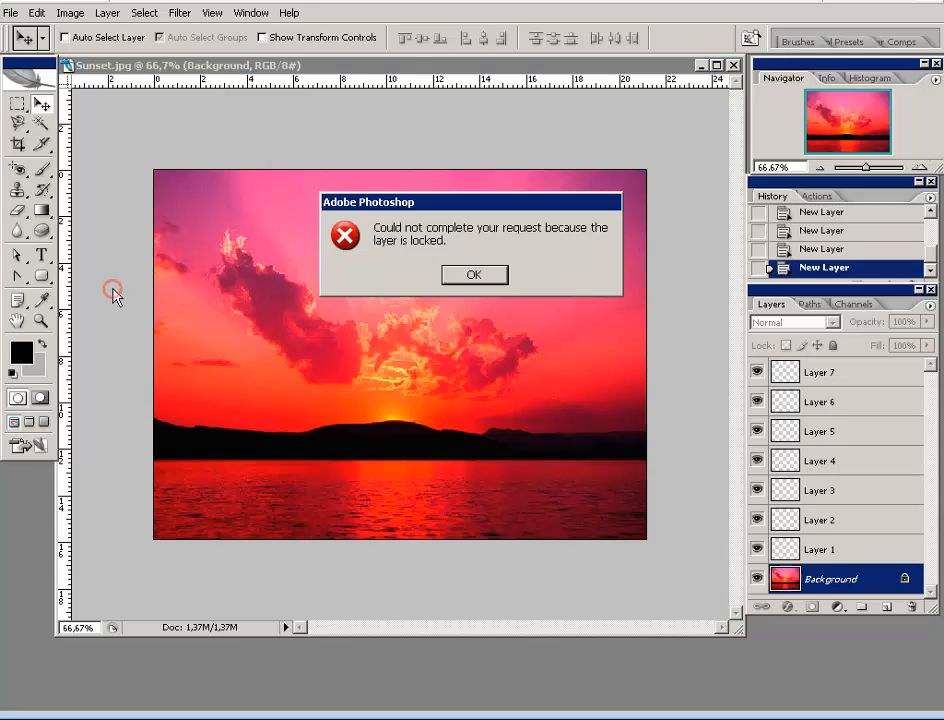
left_click(476, 277)
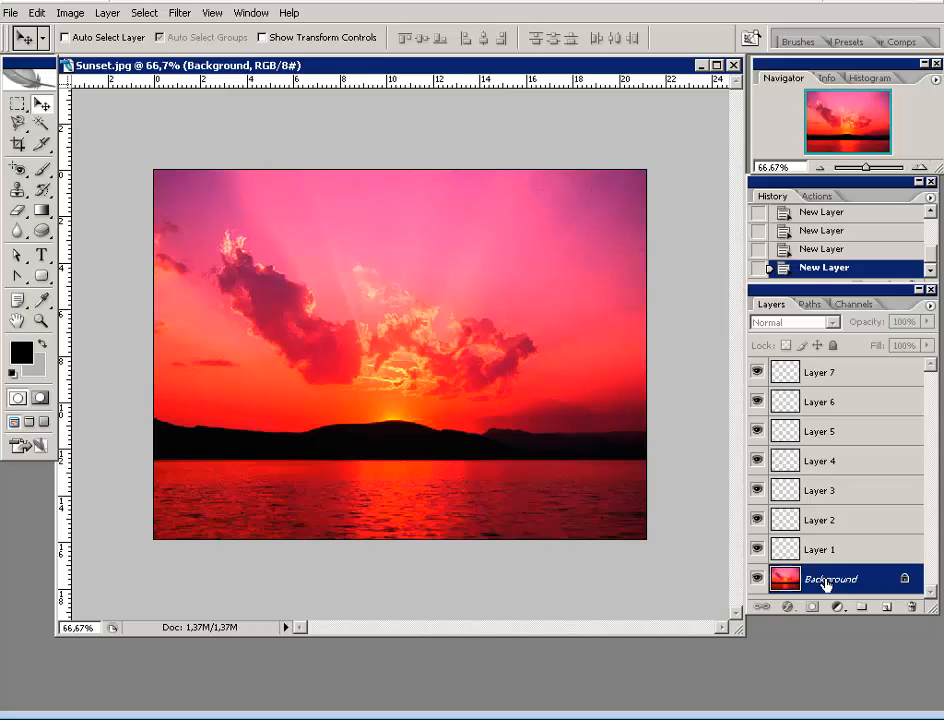
Convert the Background into a regular layer named "Por do sol" and move it right by about 6 ruler units.
double_click(826, 580)
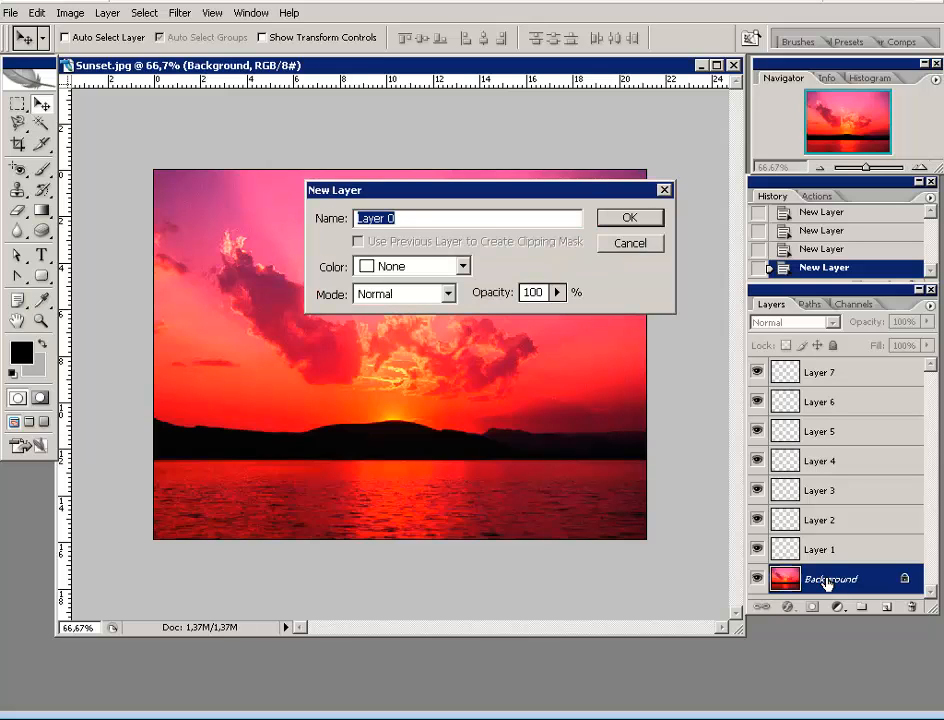
left_click(630, 244)
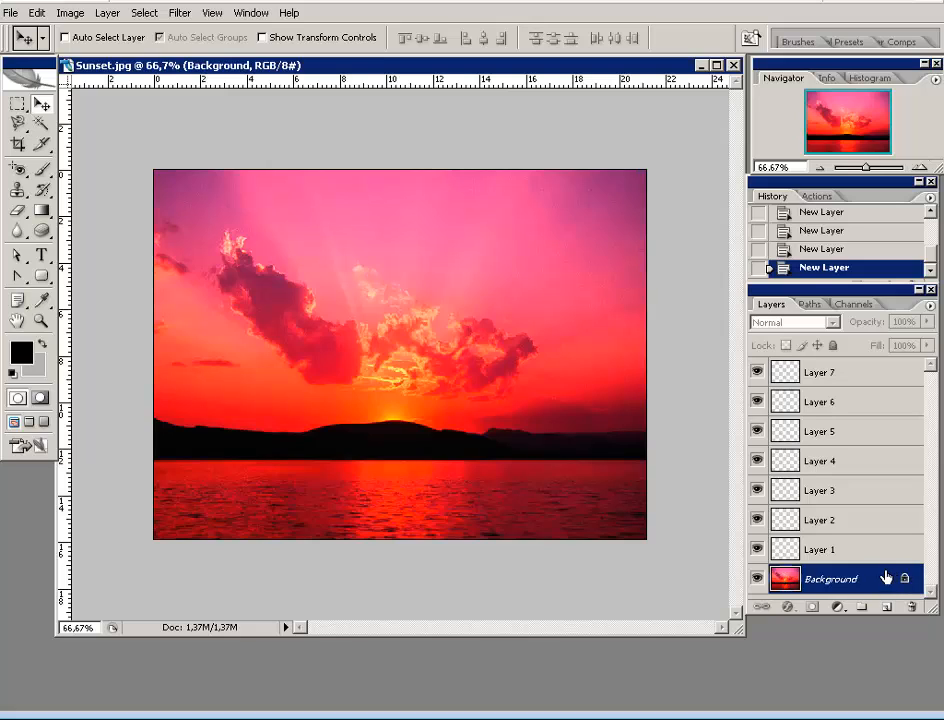
double_click(829, 582)
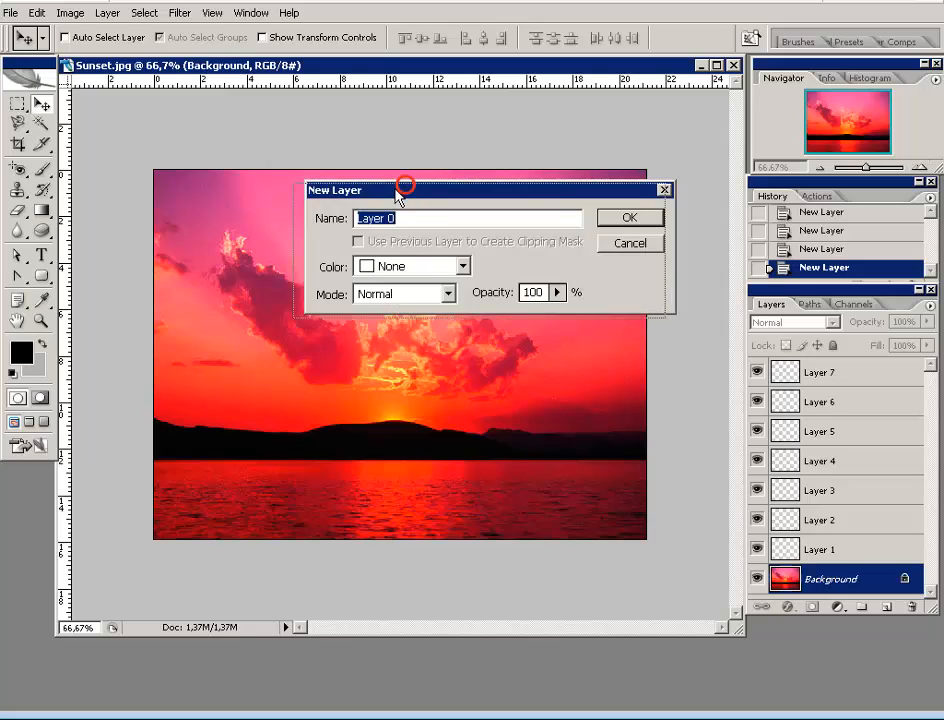
left_click_drag(406, 189, 395, 193)
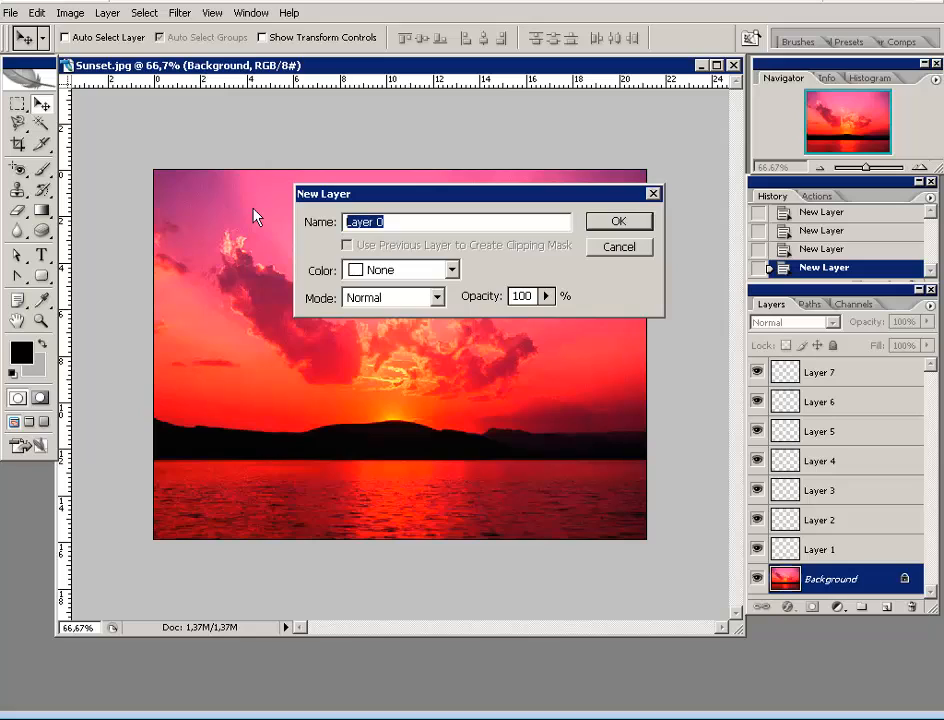
type("Por do sol")
left_click(624, 221)
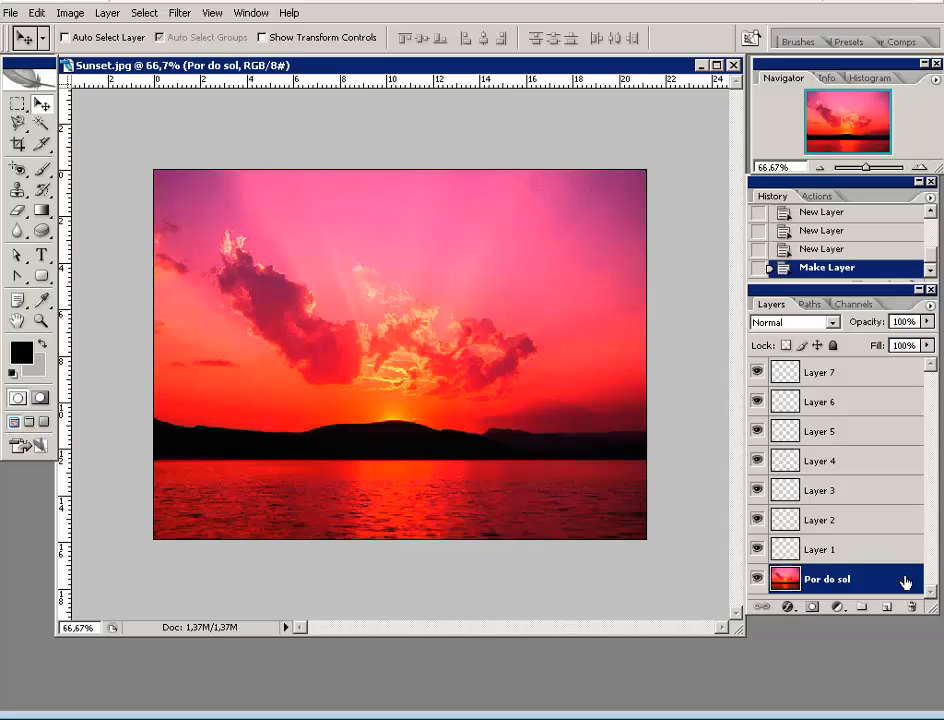
left_click_drag(415, 291, 518, 283)
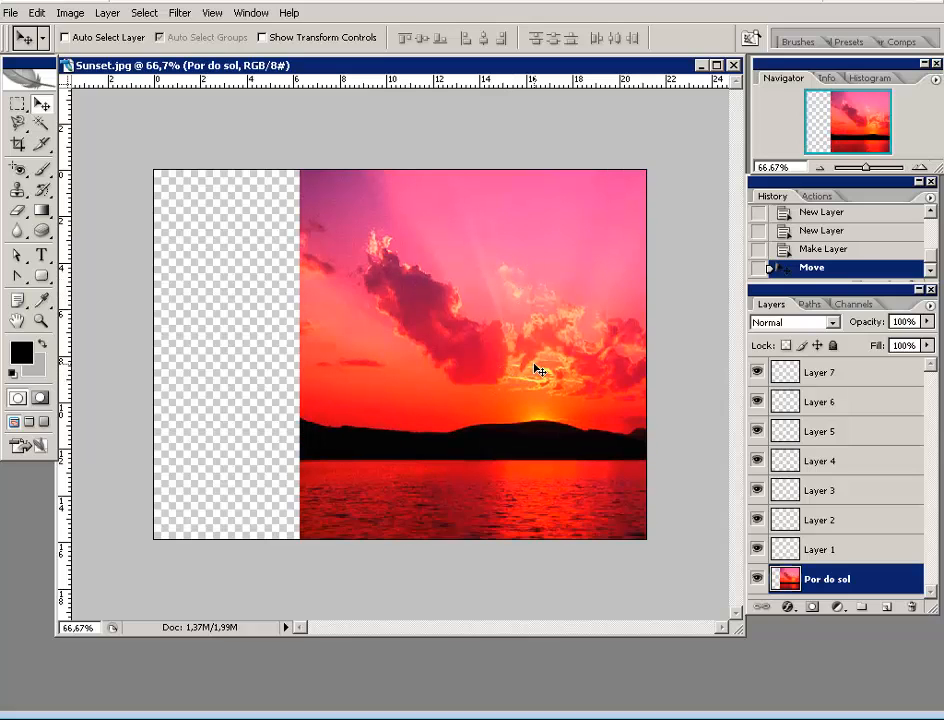
Move the "Por do sol" layer back left to fill the canvas, and rename Layer 1 as "texto".
left_click_drag(538, 371, 444, 362)
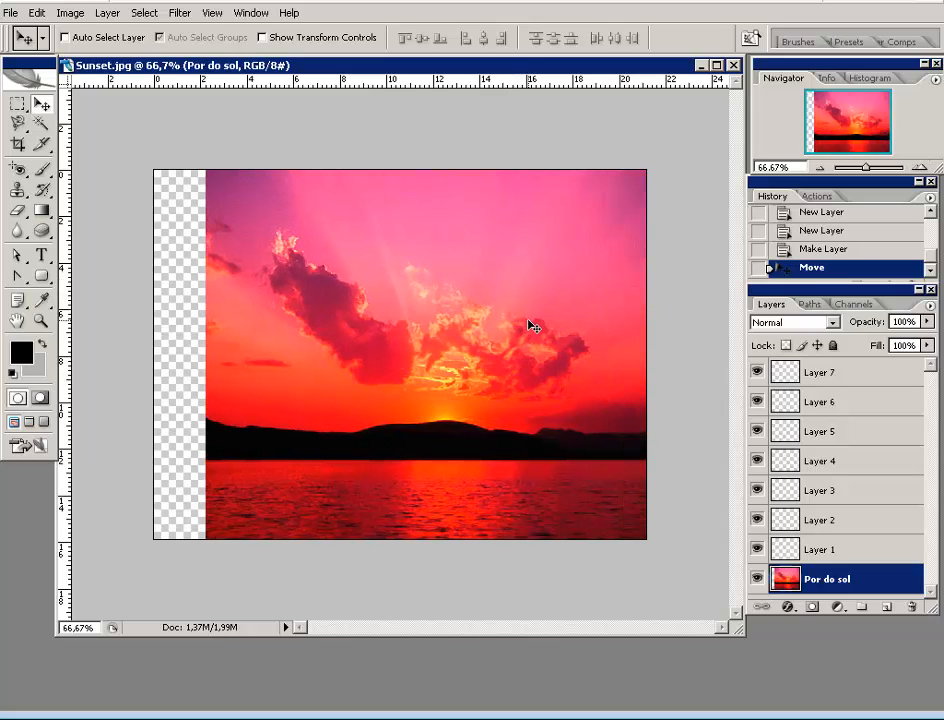
left_click_drag(533, 301, 480, 303)
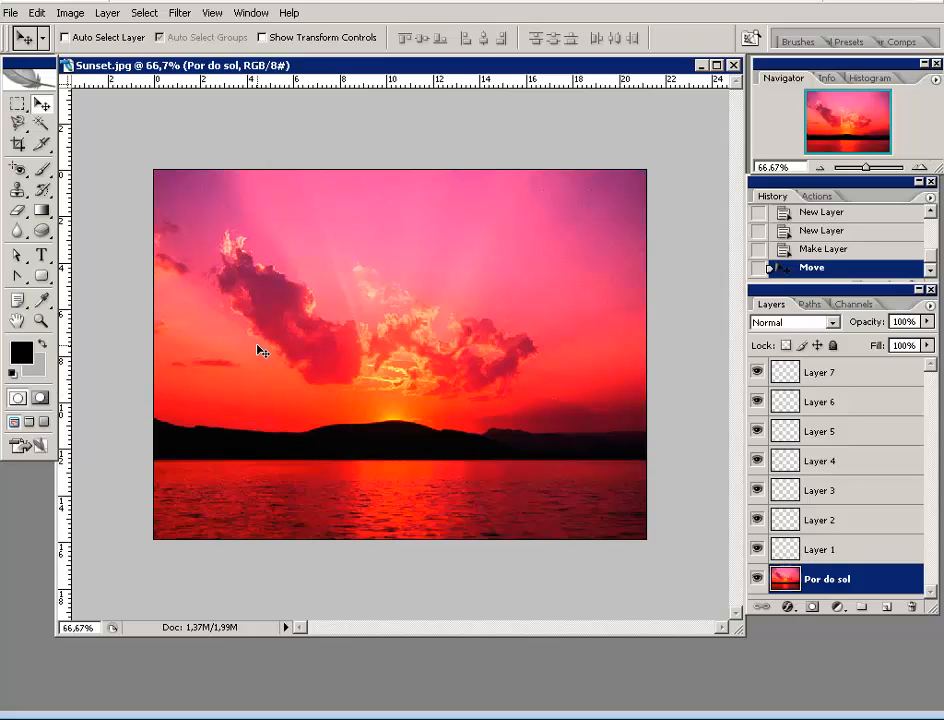
double_click(819, 551)
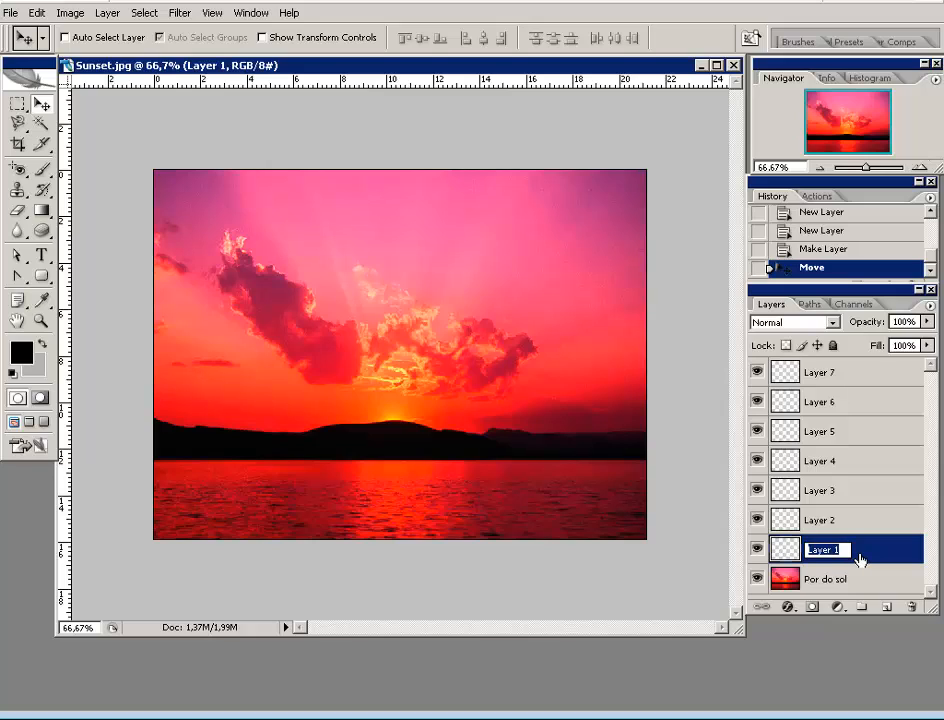
type("texto")
left_click(881, 550)
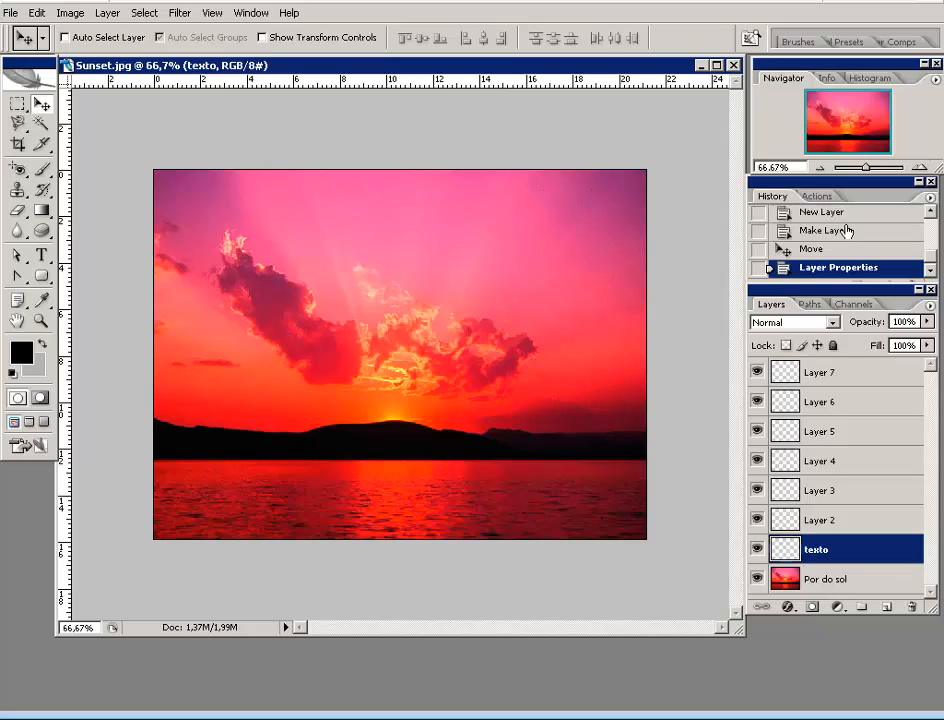
Revert the document to its Open history state and step forward through the recorded states up to Layer Properties.
left_click(930, 212)
left_click(930, 212)
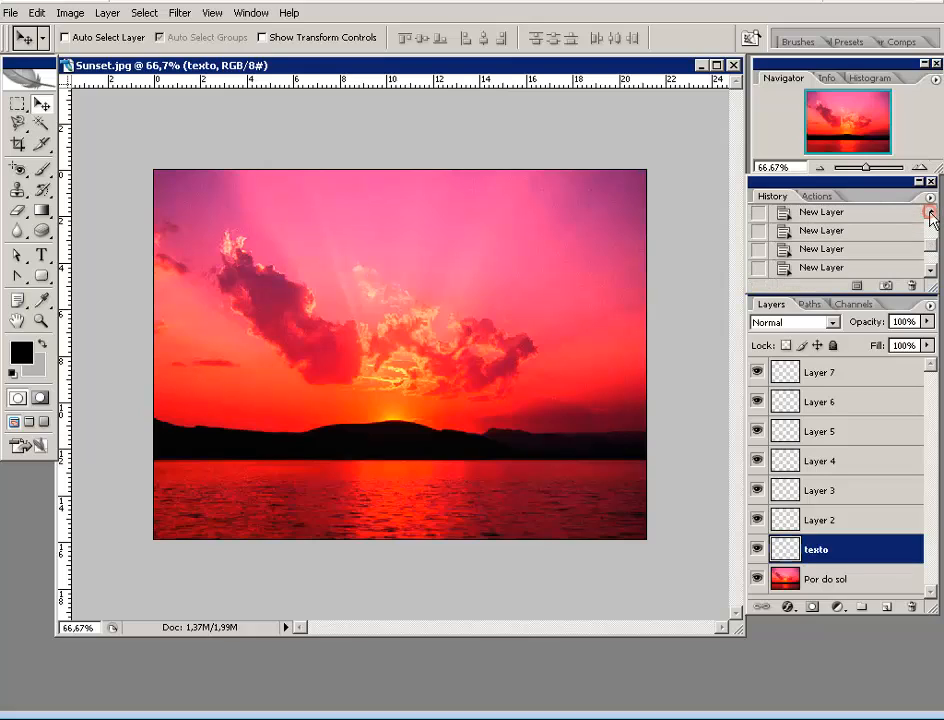
left_click(930, 212)
left_click(930, 212)
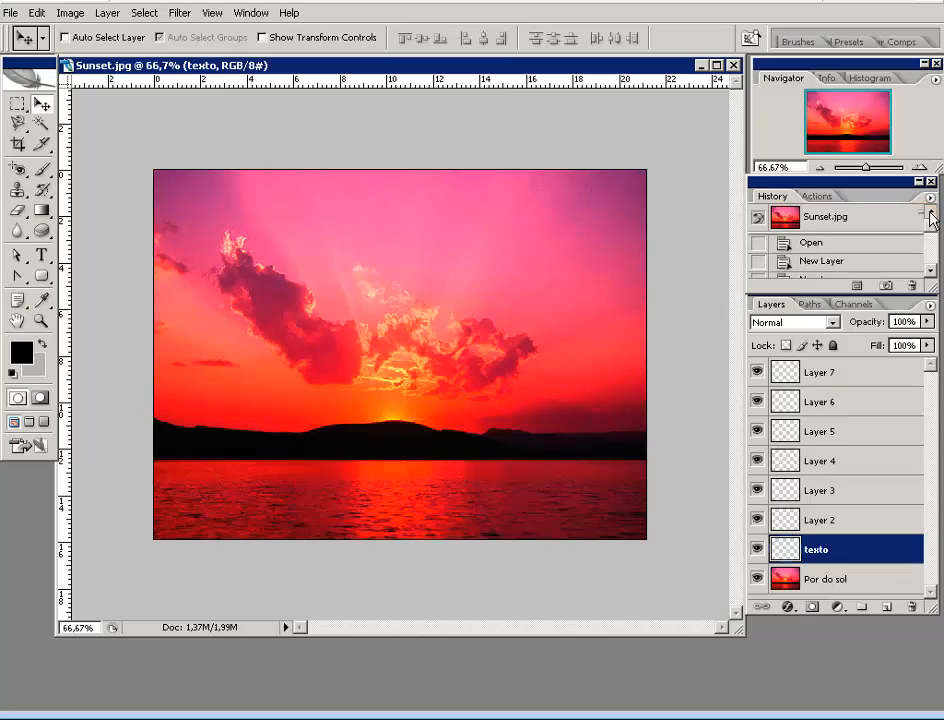
left_click(828, 247)
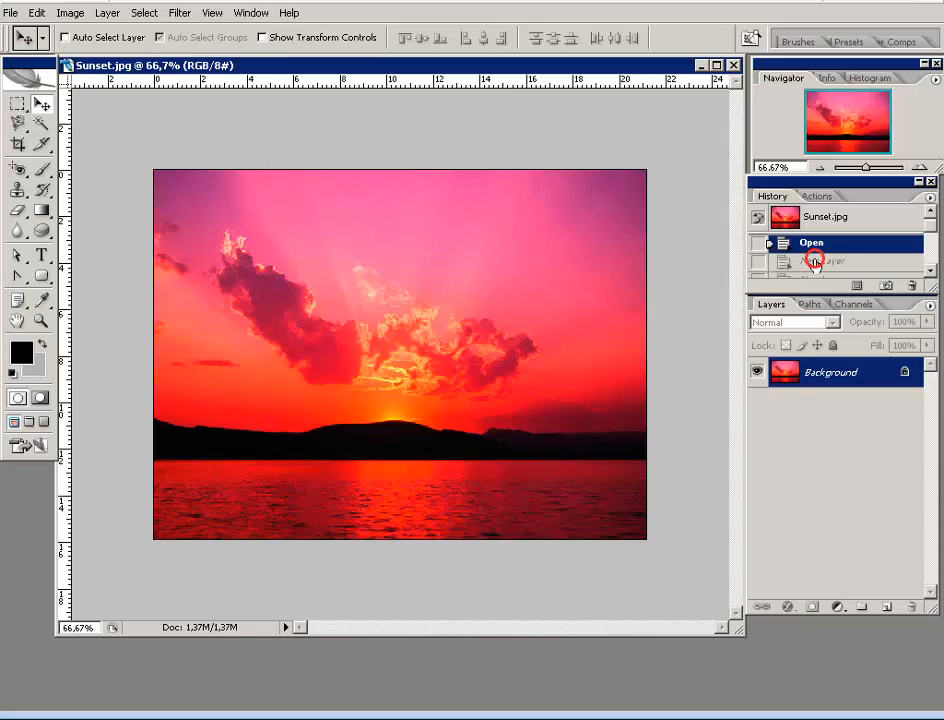
left_click(812, 263)
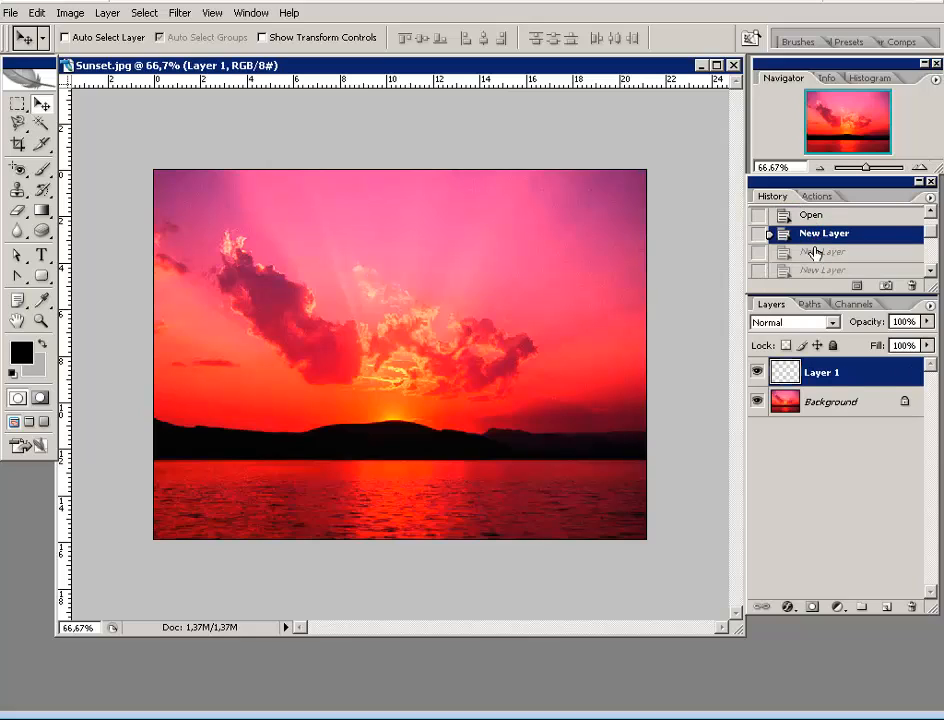
left_click(813, 251)
left_click(815, 270)
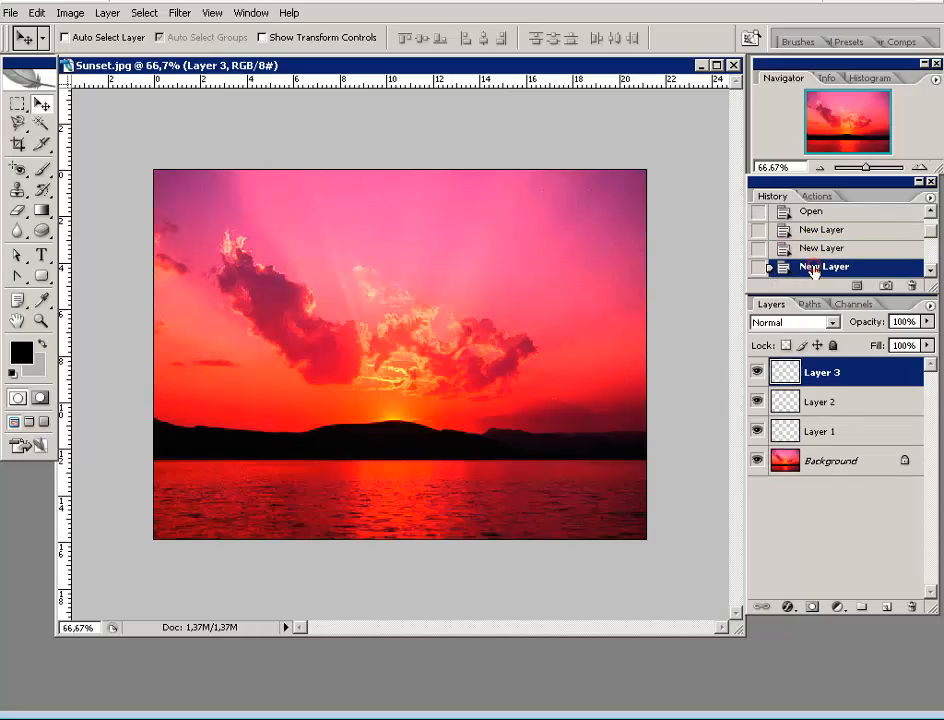
left_click(815, 259)
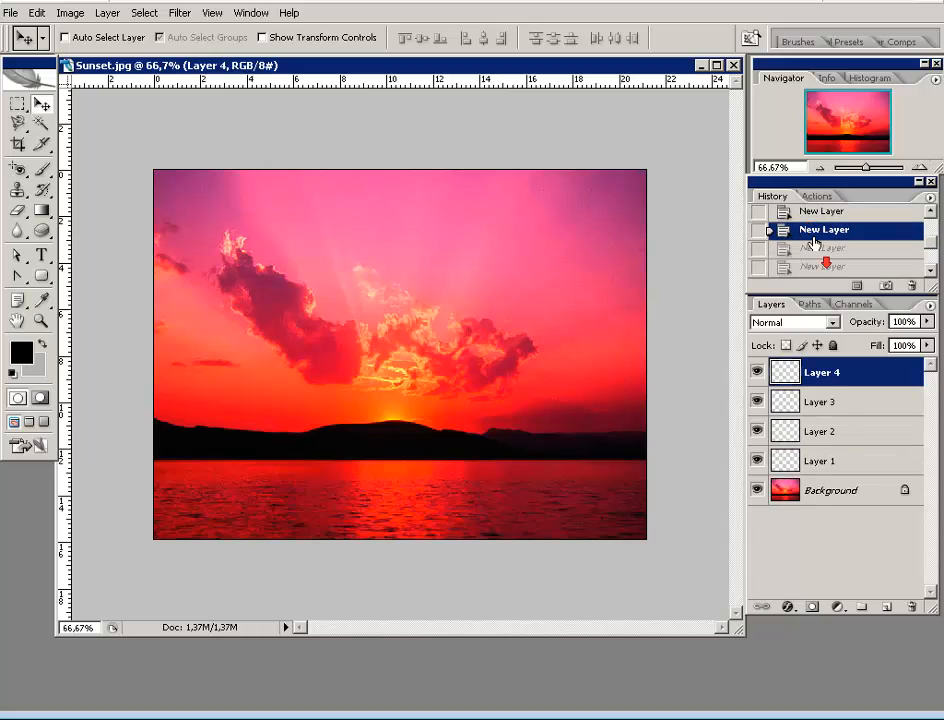
left_click(813, 243)
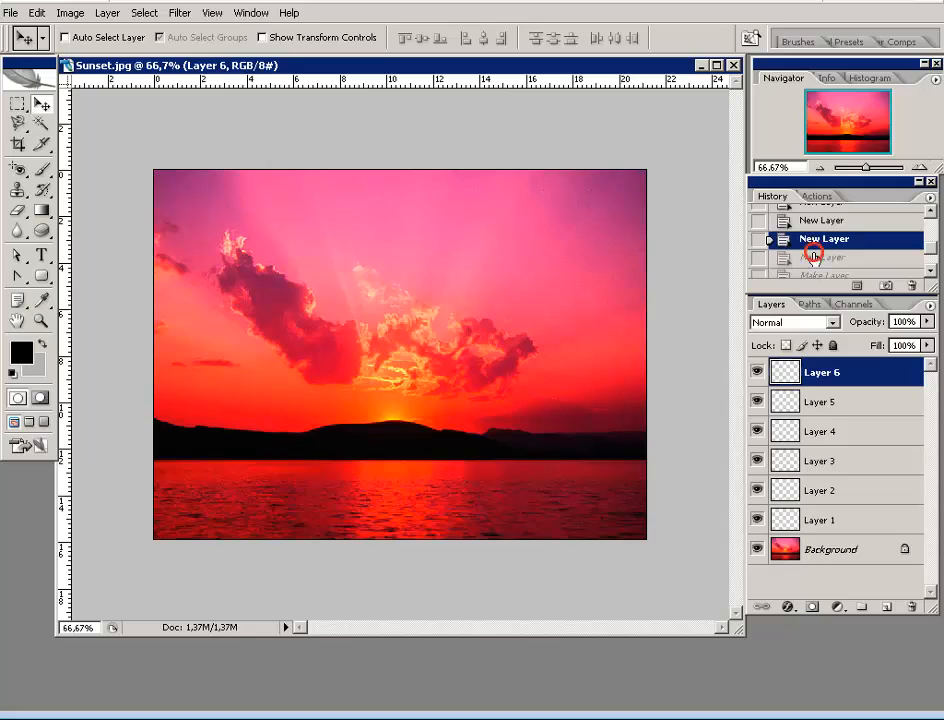
left_click(813, 256)
left_click(815, 252)
left_click(815, 267)
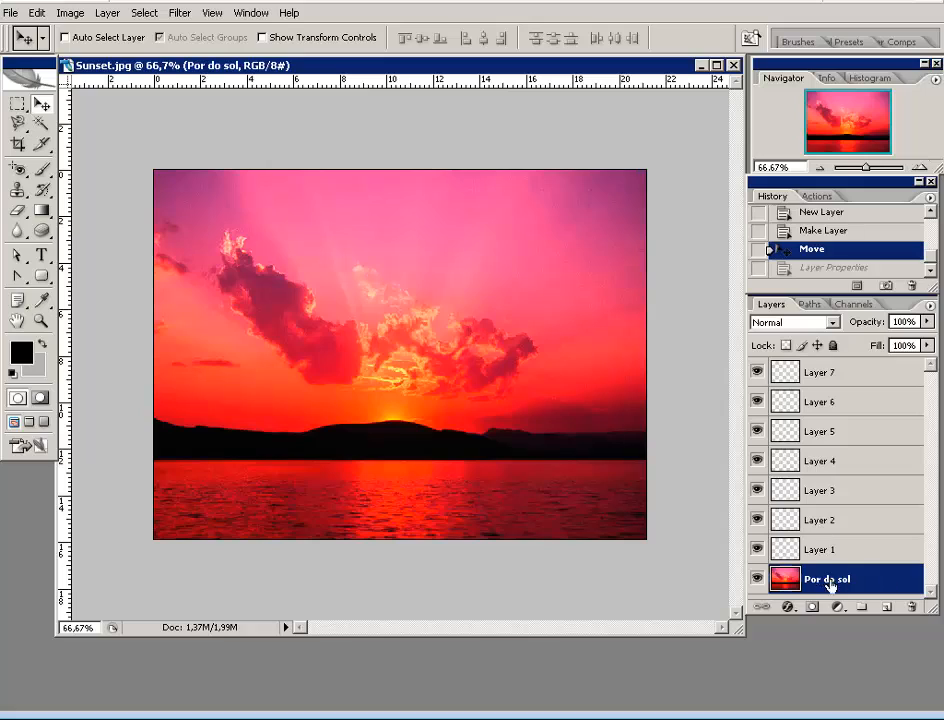
left_click(820, 268)
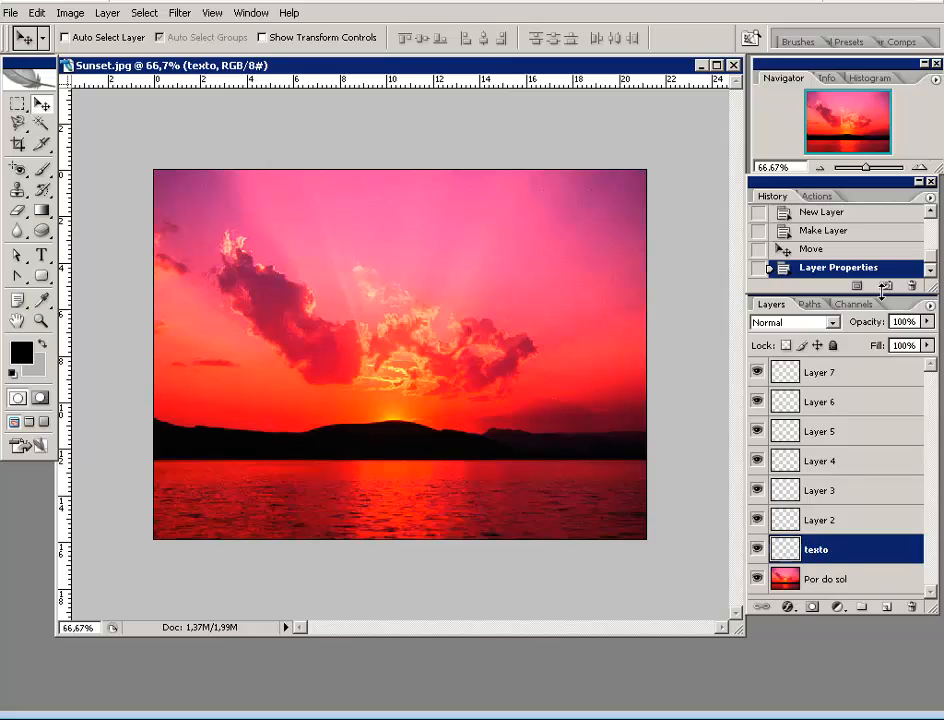
Go back one history state to Move and restore the Layer Properties state.
mouse_move(929, 260)
left_mouse_down()
mouse_move(932, 228)
mouse_move(929, 268)
left_mouse_up()
left_click(36, 13)
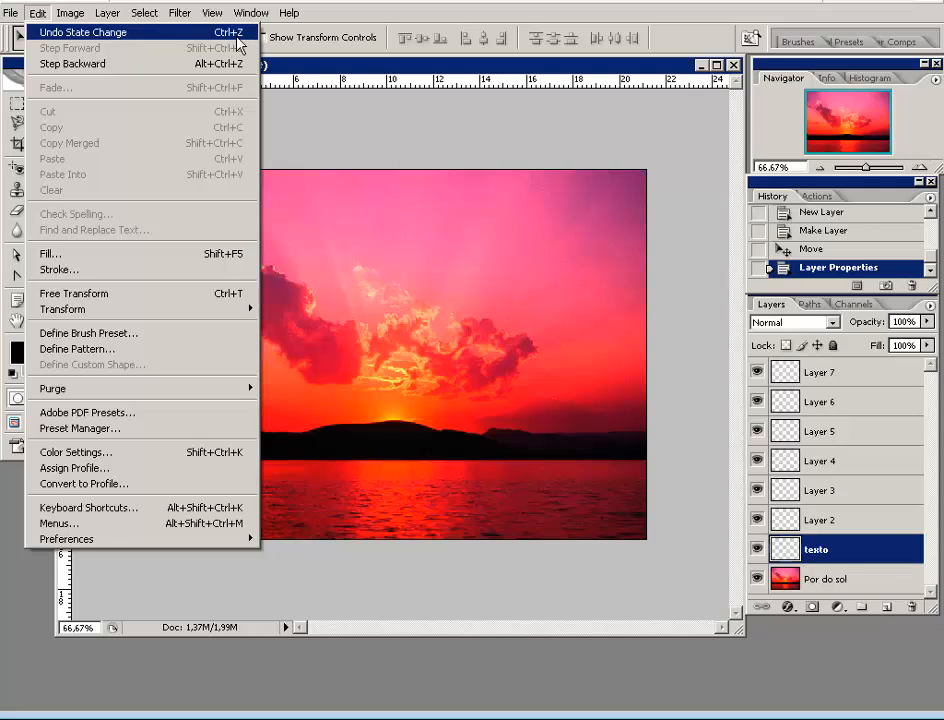
left_click(310, 108)
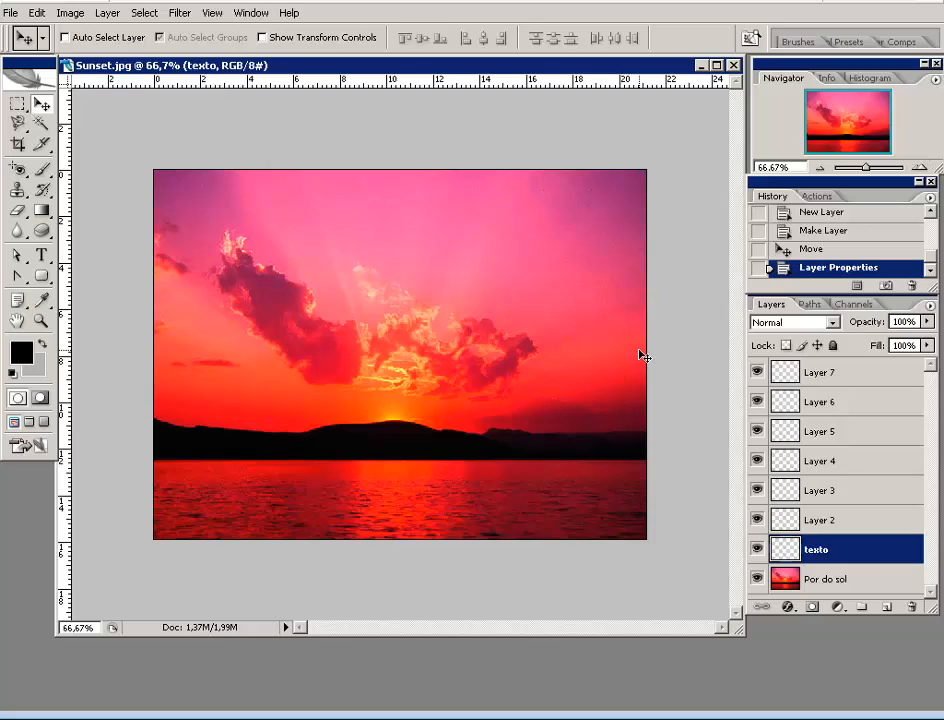
left_click(814, 249)
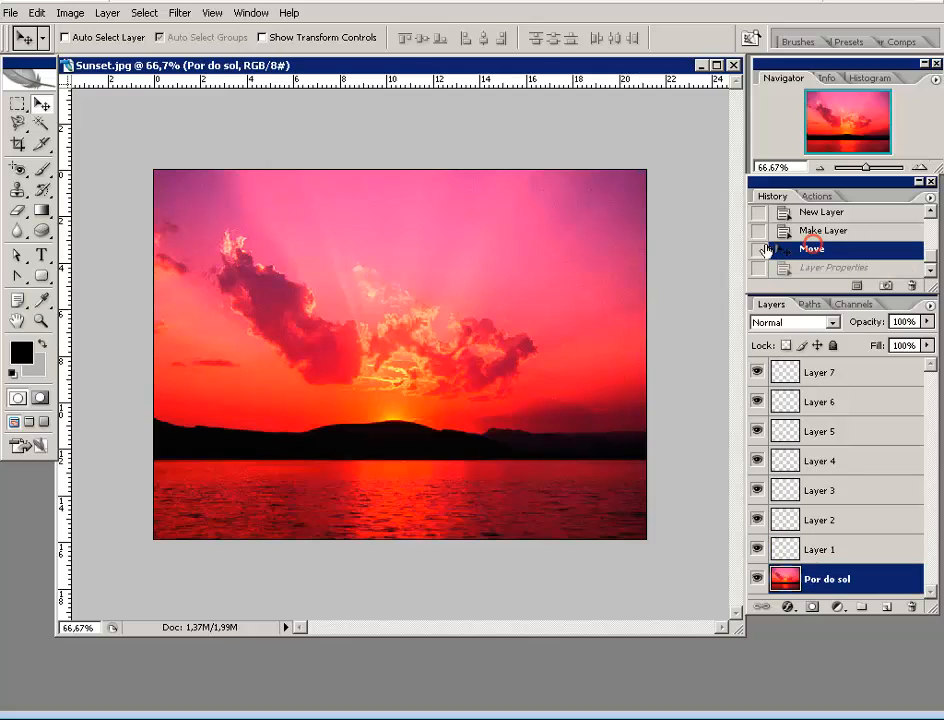
left_click(831, 270)
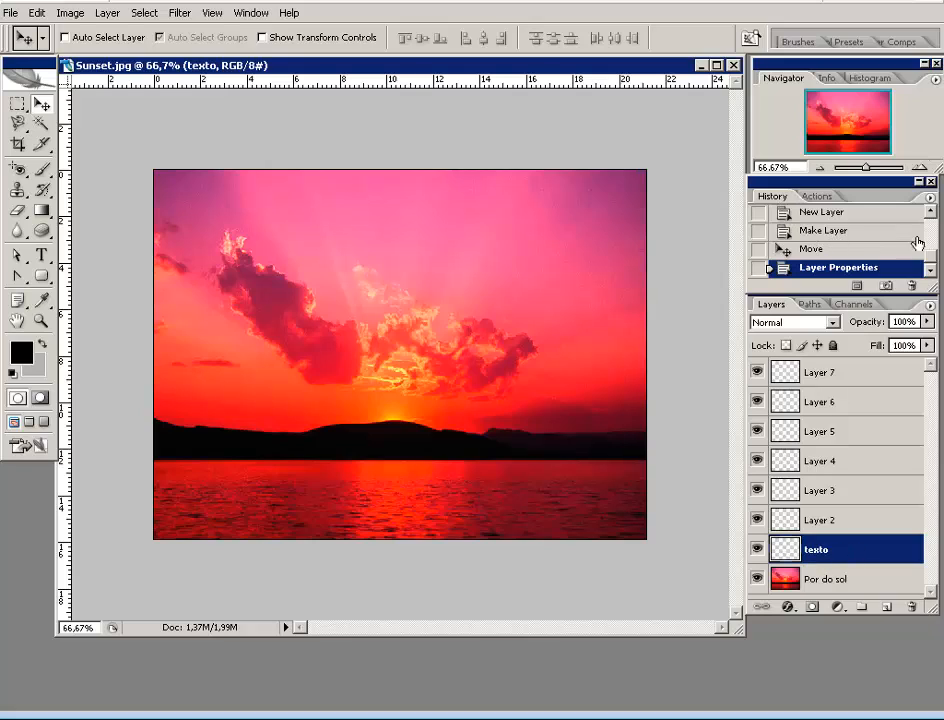
Return to the Open state in the history again and replay the layer creation, conversion, move and rename states.
left_click_drag(929, 262, 933, 230)
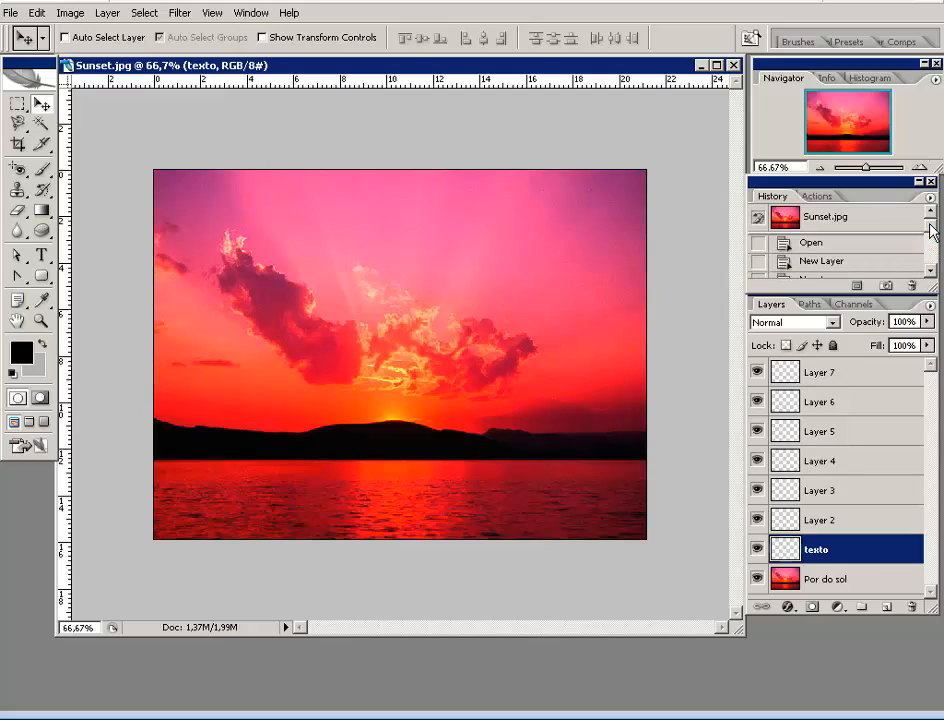
left_click(858, 243)
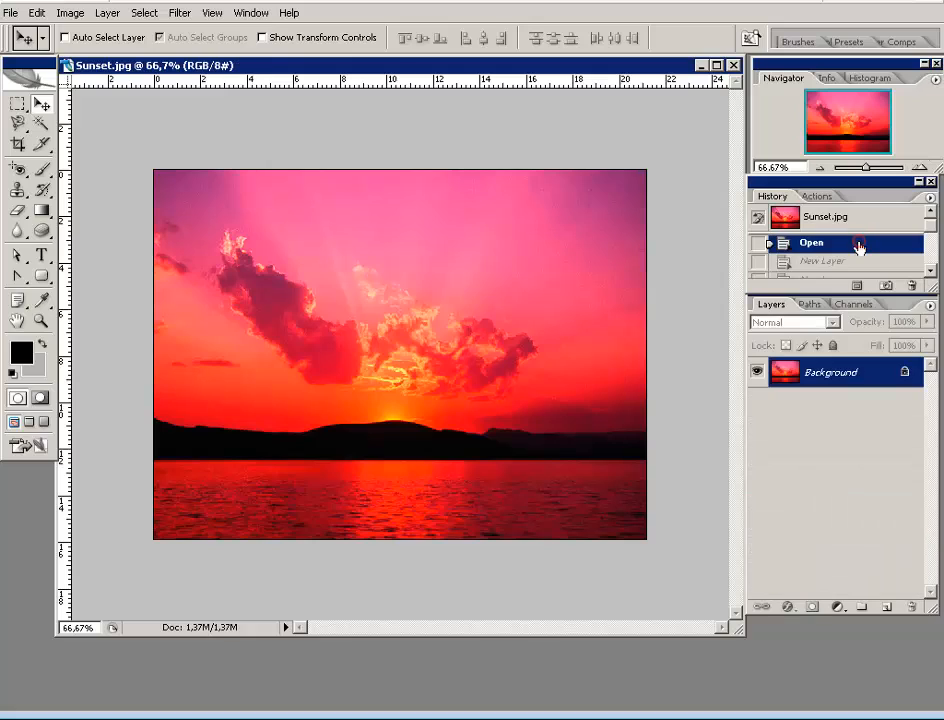
left_click(851, 262)
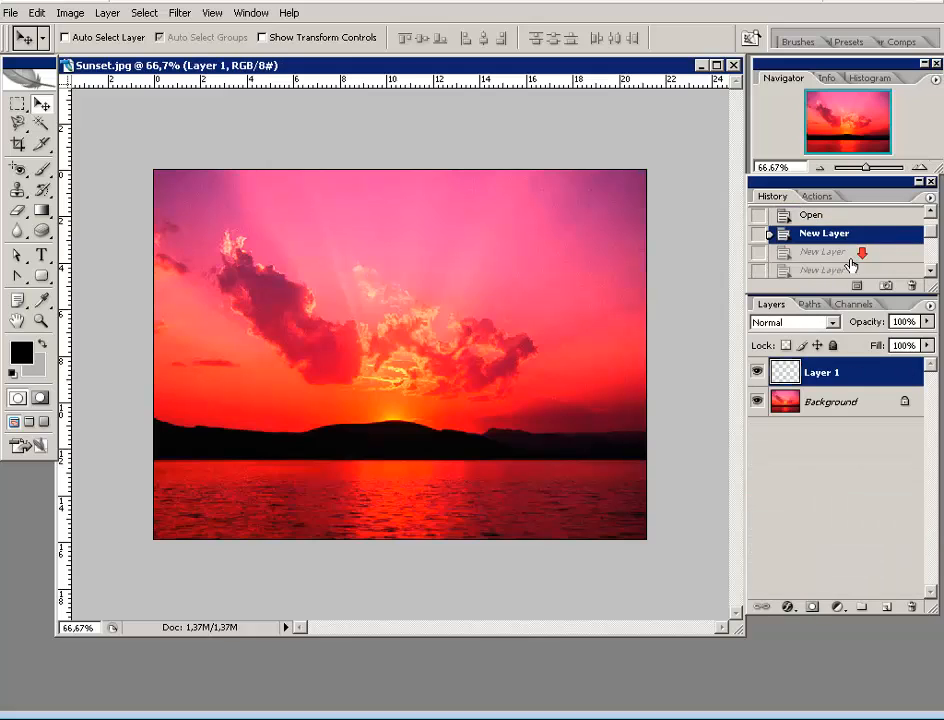
left_click(851, 262)
left_click(843, 244)
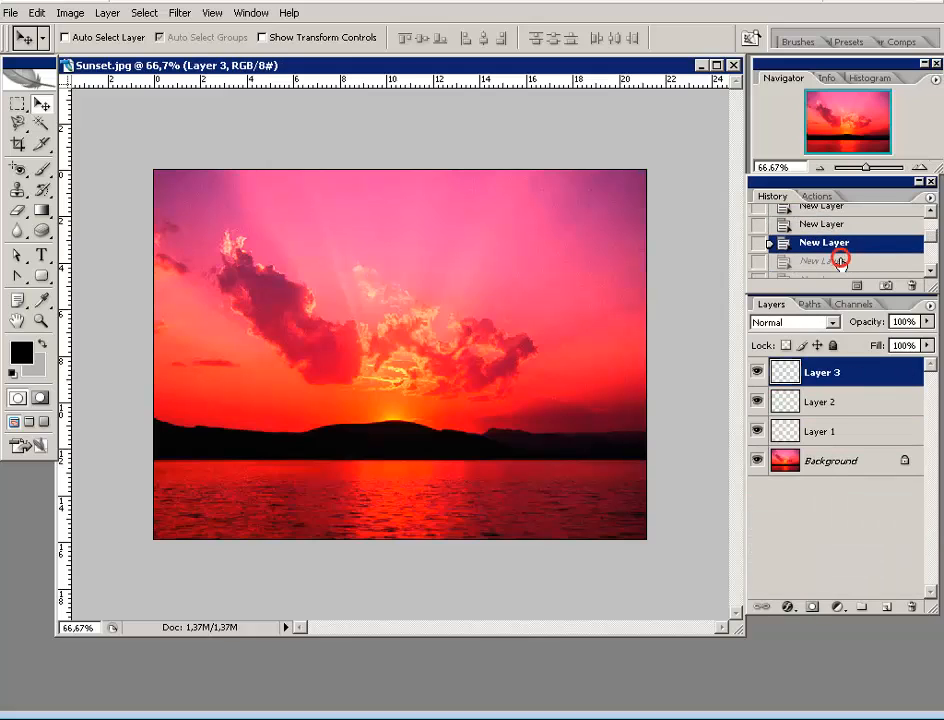
left_click(847, 260)
left_click(834, 230)
left_click(832, 245)
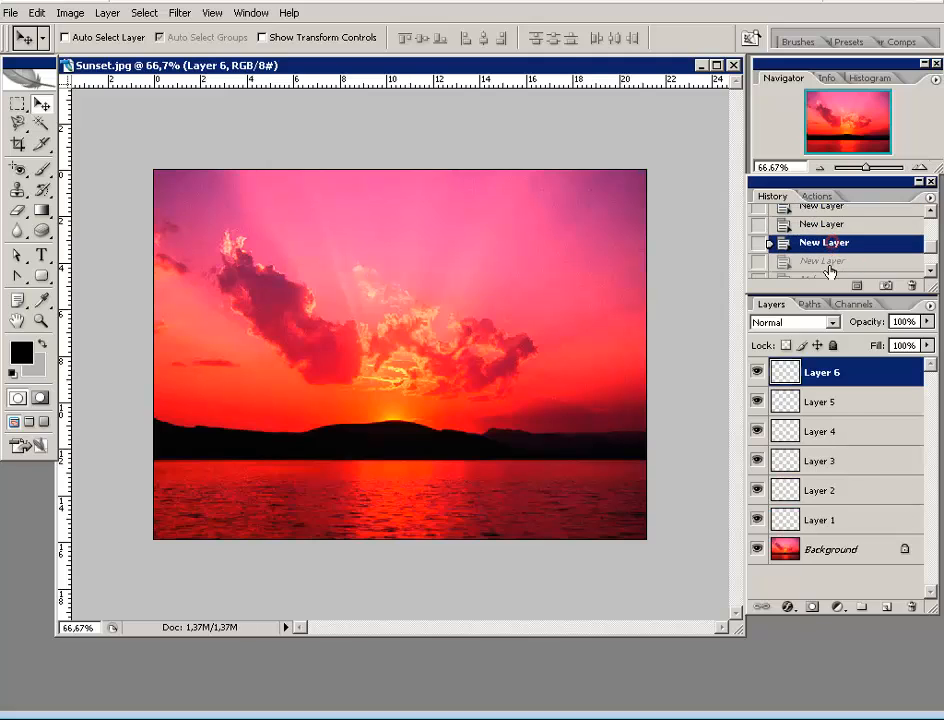
left_click(832, 262)
left_click(822, 232)
left_click(824, 249)
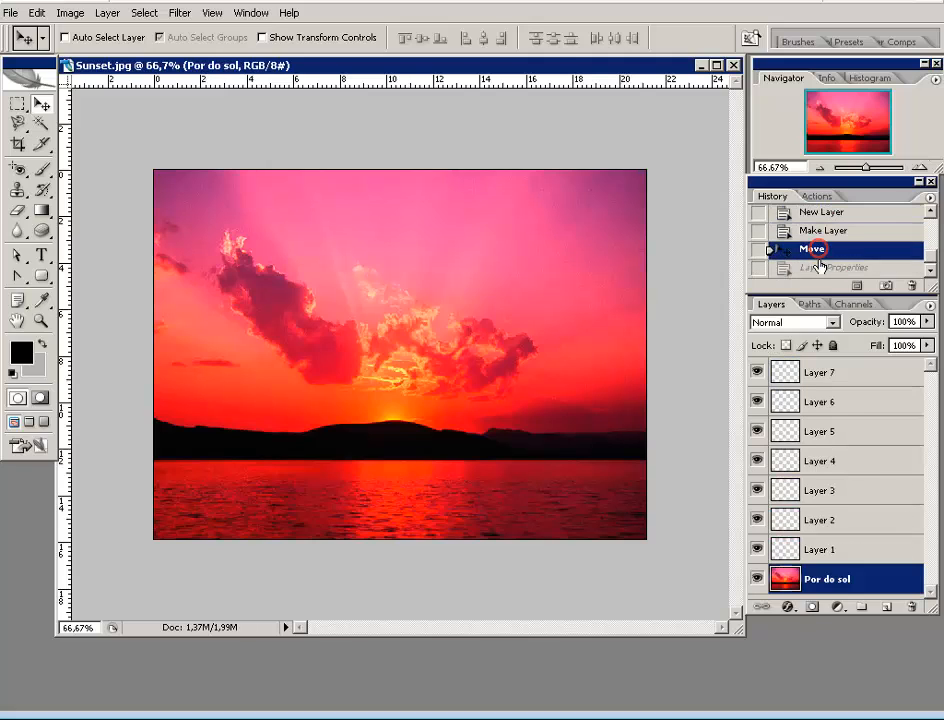
left_click(817, 269)
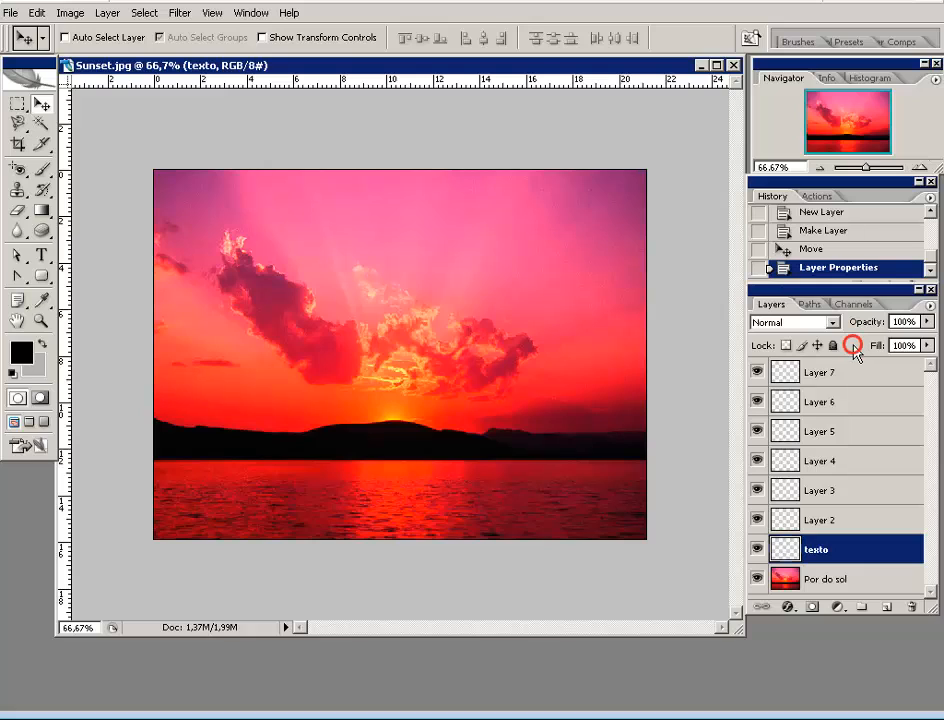
Reposition the Layers palette directly below the History palette without covering the History palette's lower edge.
left_click_drag(853, 300, 757, 303)
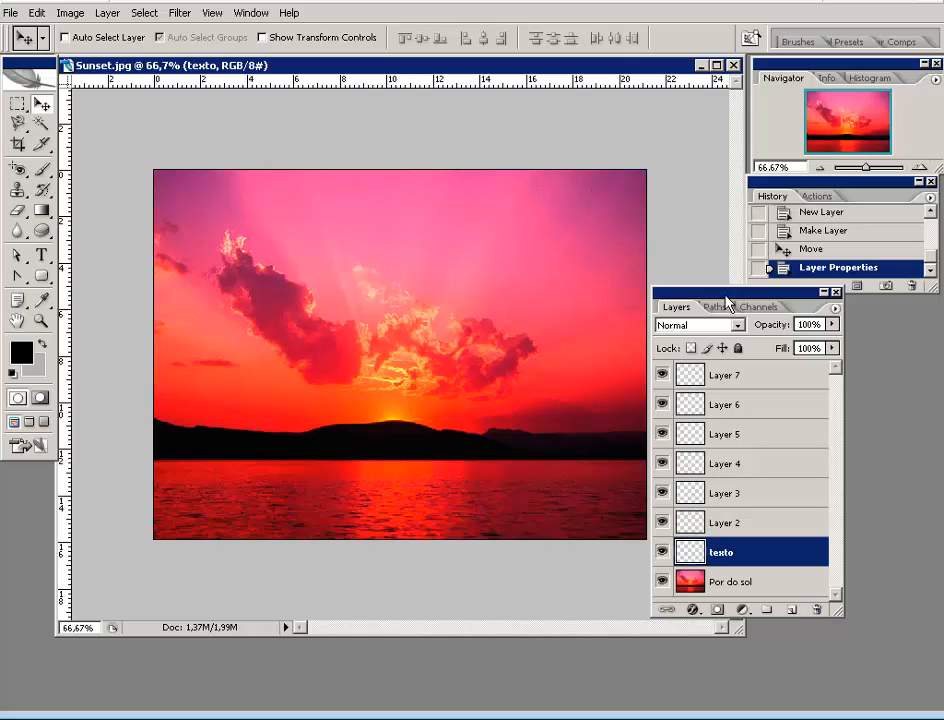
left_click_drag(808, 311, 903, 322)
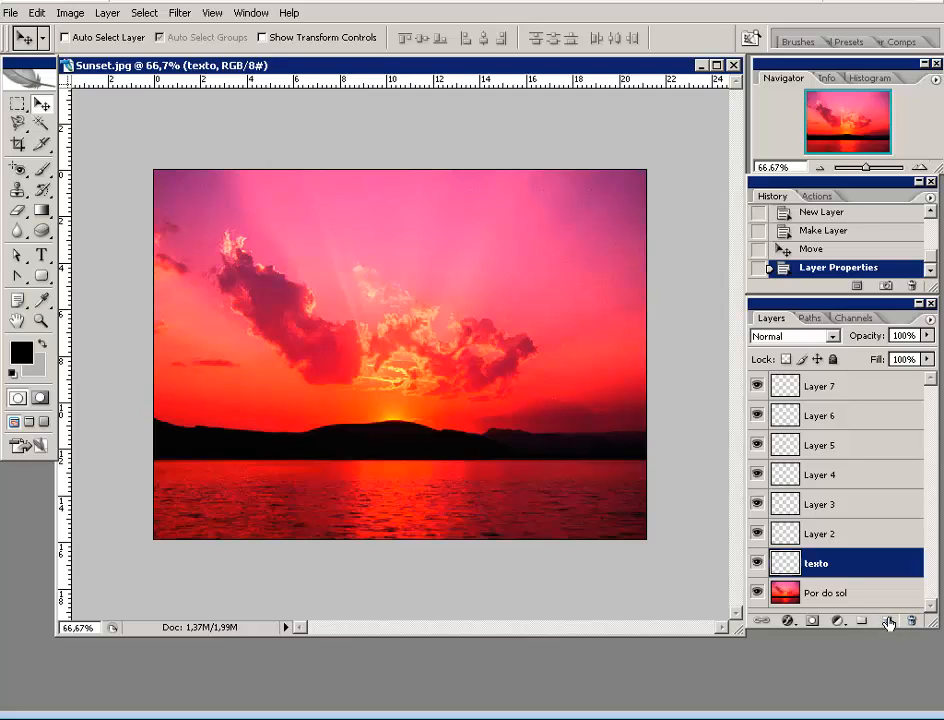
Delete the empty Layer 7 from the top of the layer stack.
left_click(853, 384)
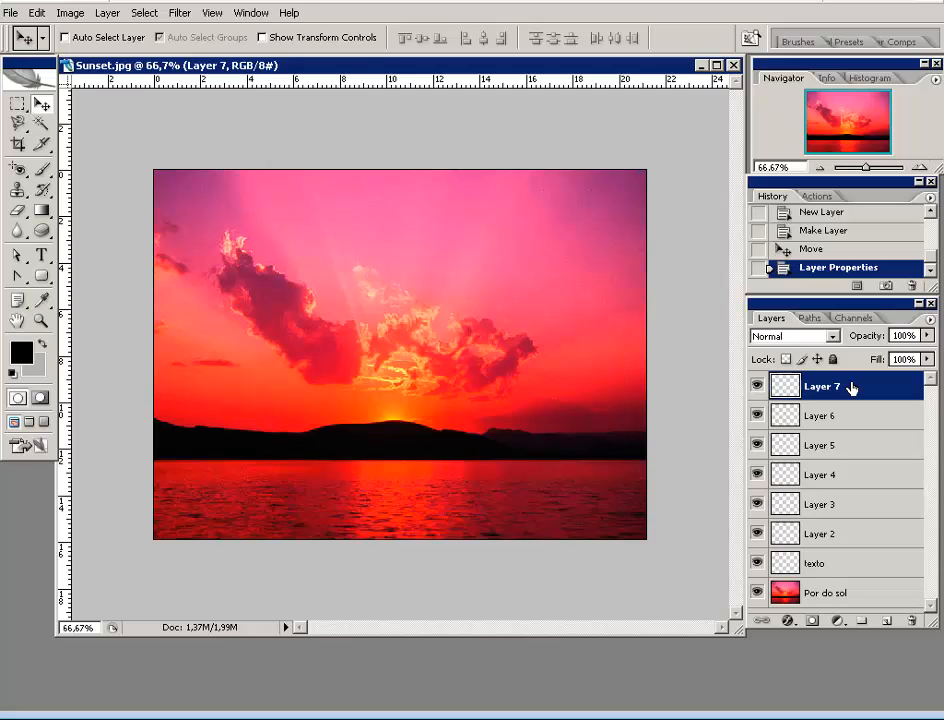
right_click(851, 387)
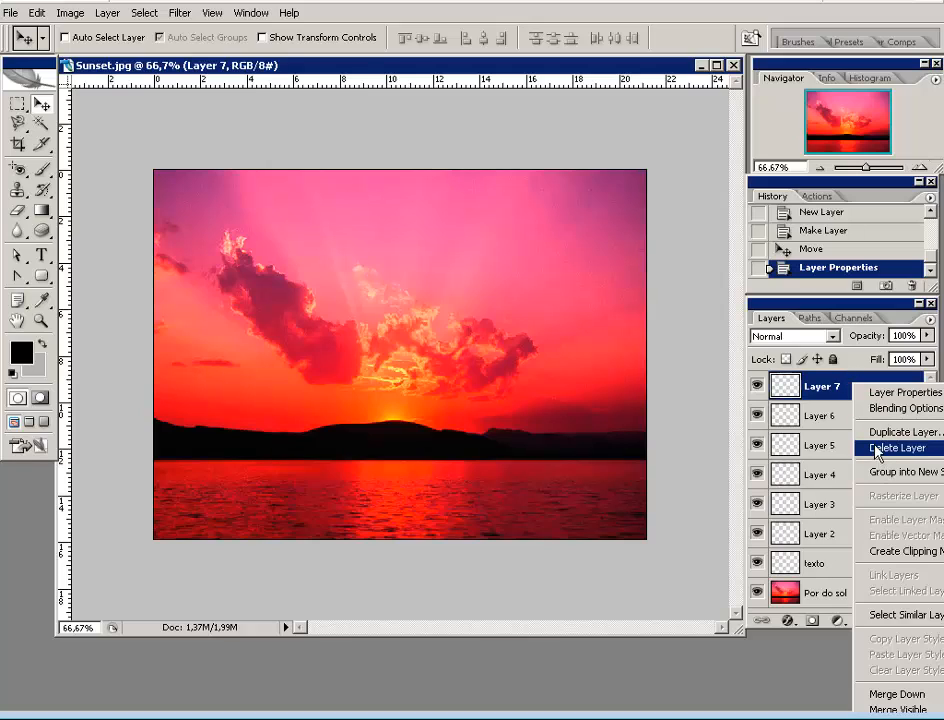
left_click(843, 388)
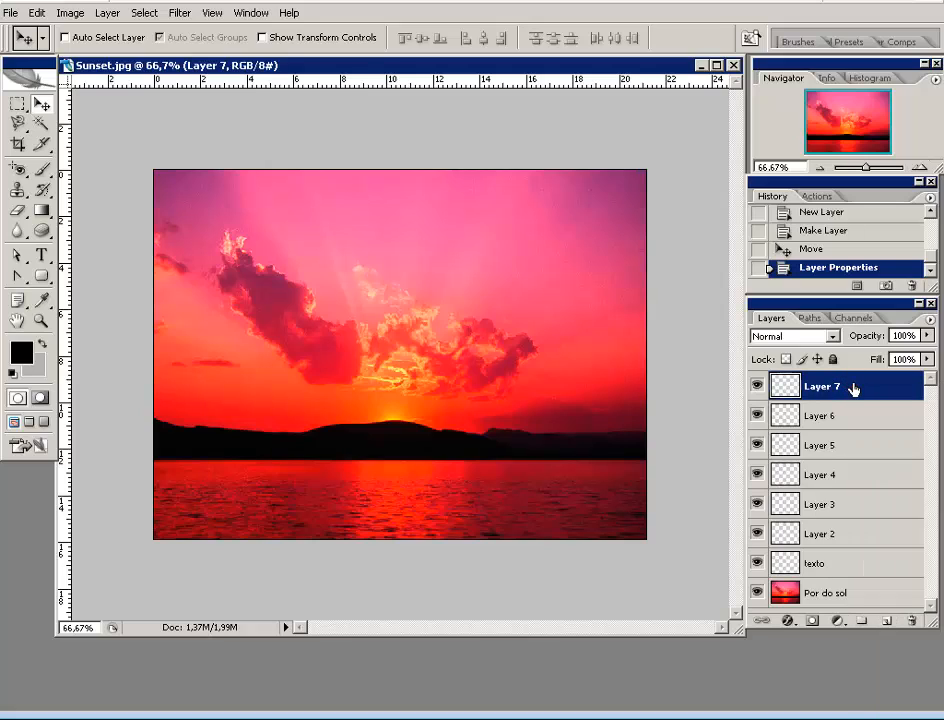
left_click(108, 14)
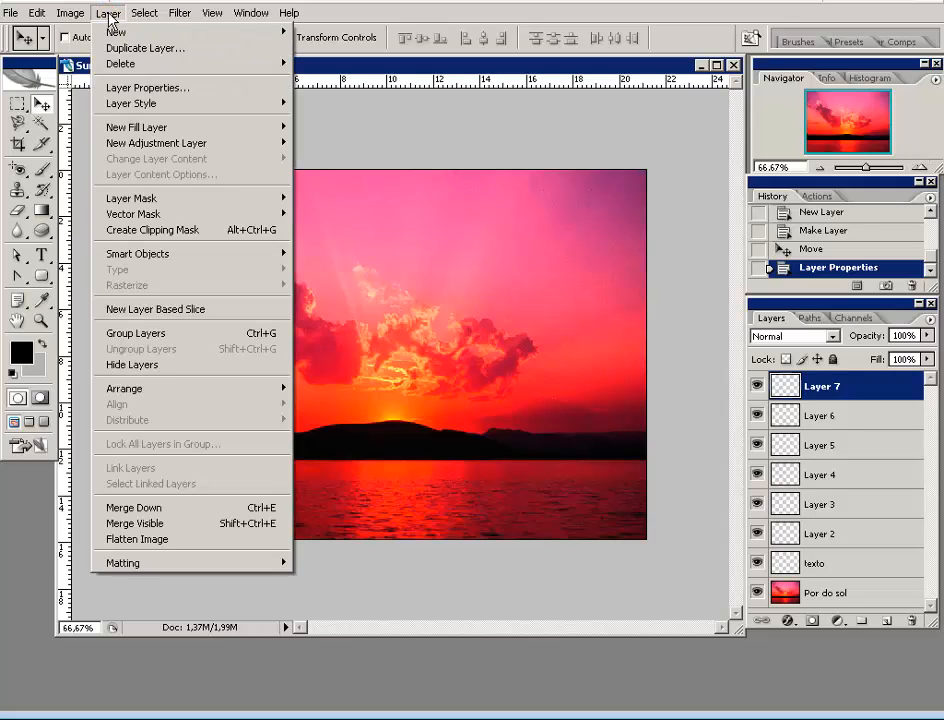
mouse_move(112, 66)
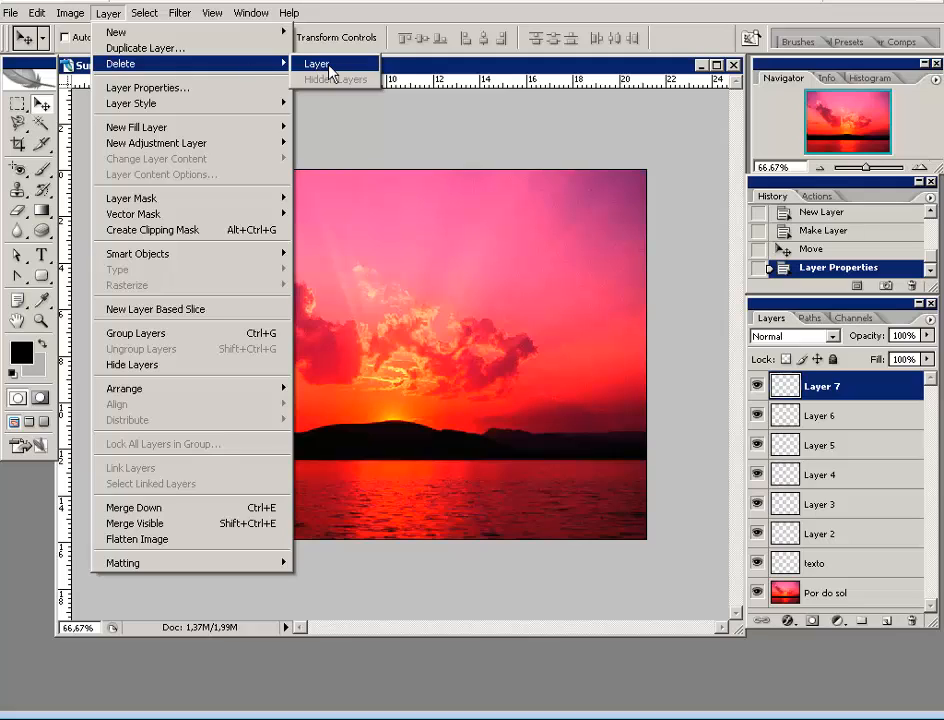
left_click(867, 387)
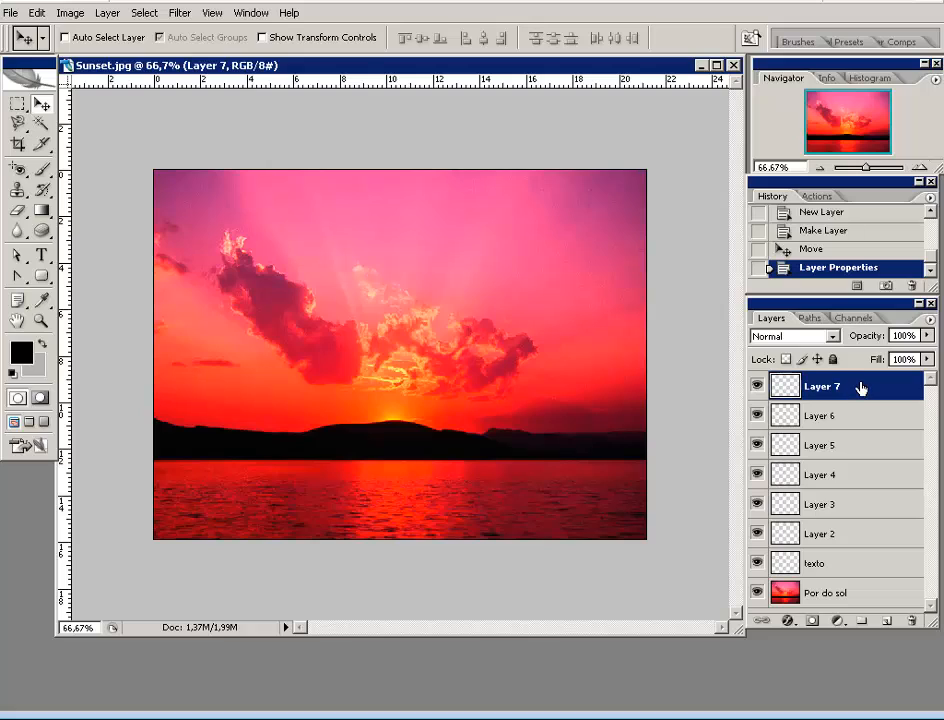
mouse_move(862, 388)
left_mouse_down()
mouse_move(872, 533)
mouse_move(911, 621)
left_mouse_up()
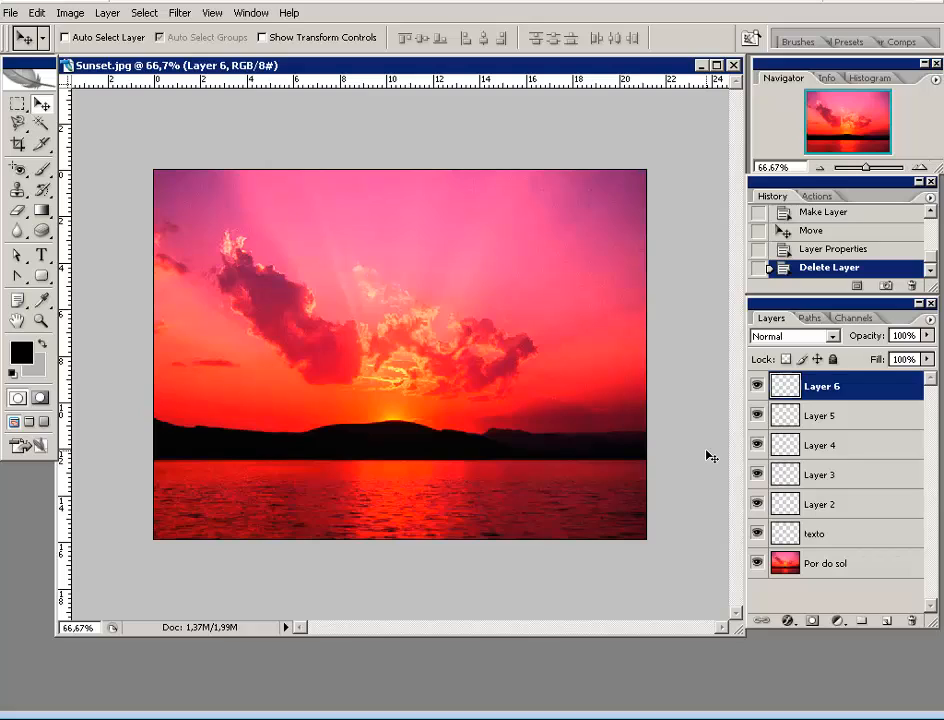
right_click(860, 392)
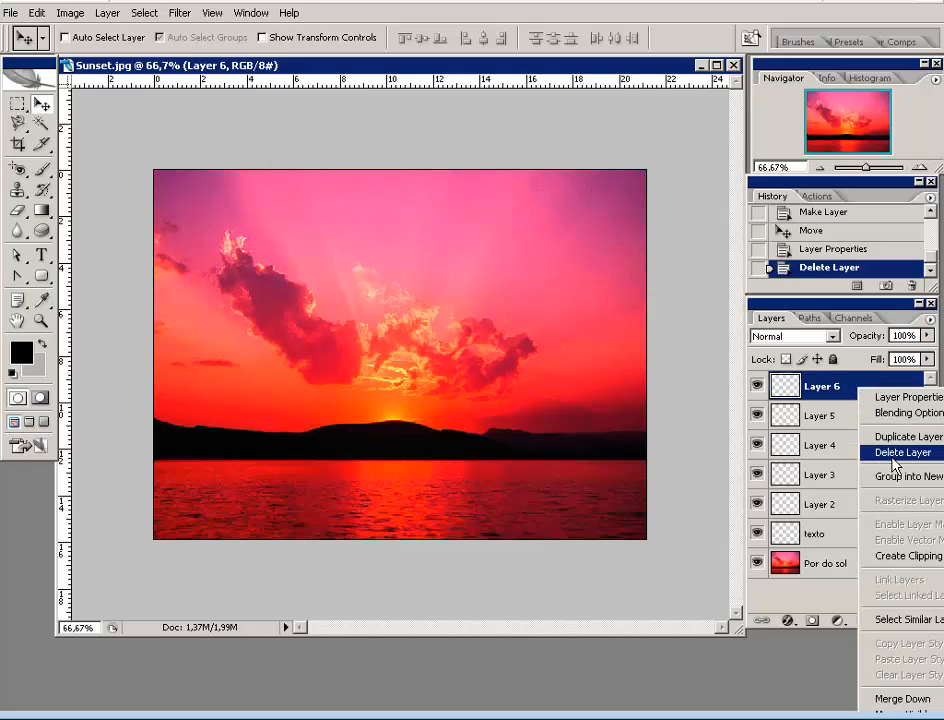
left_click(226, 139)
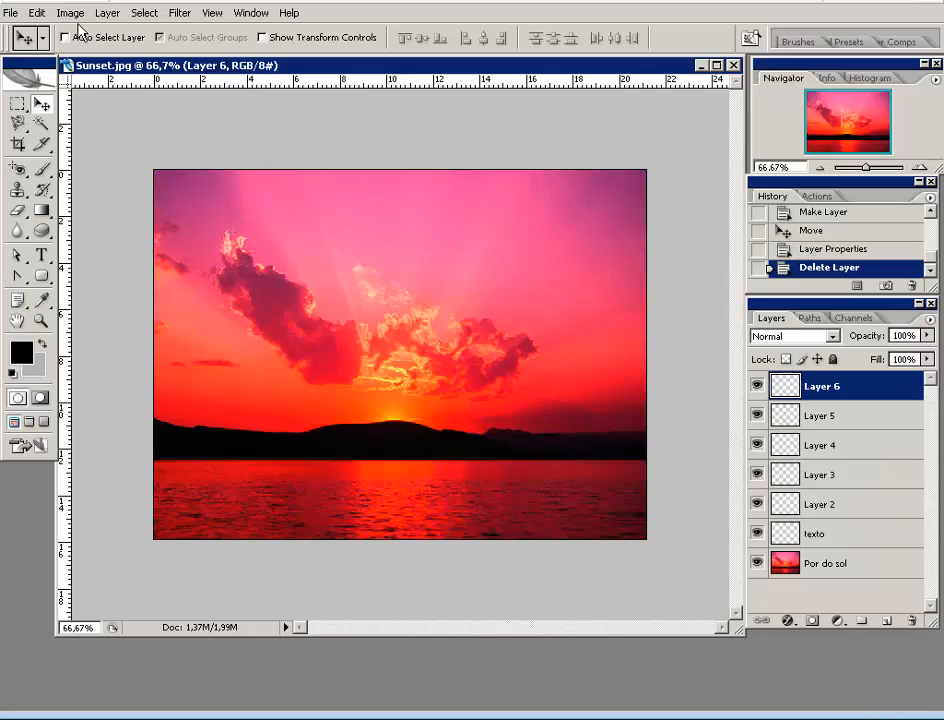
left_click(108, 14)
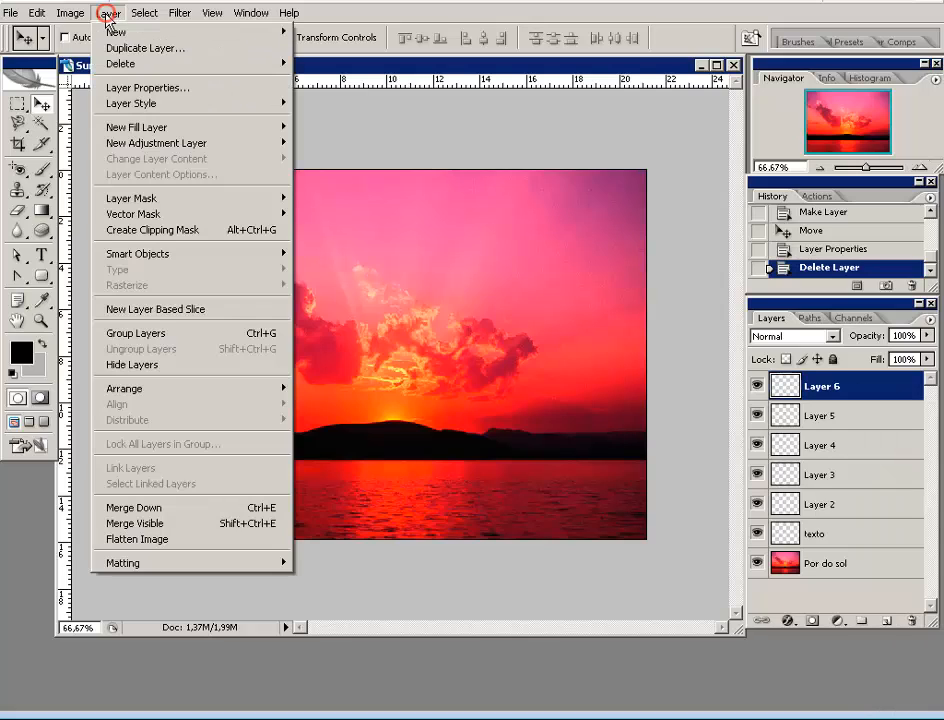
mouse_move(180, 66)
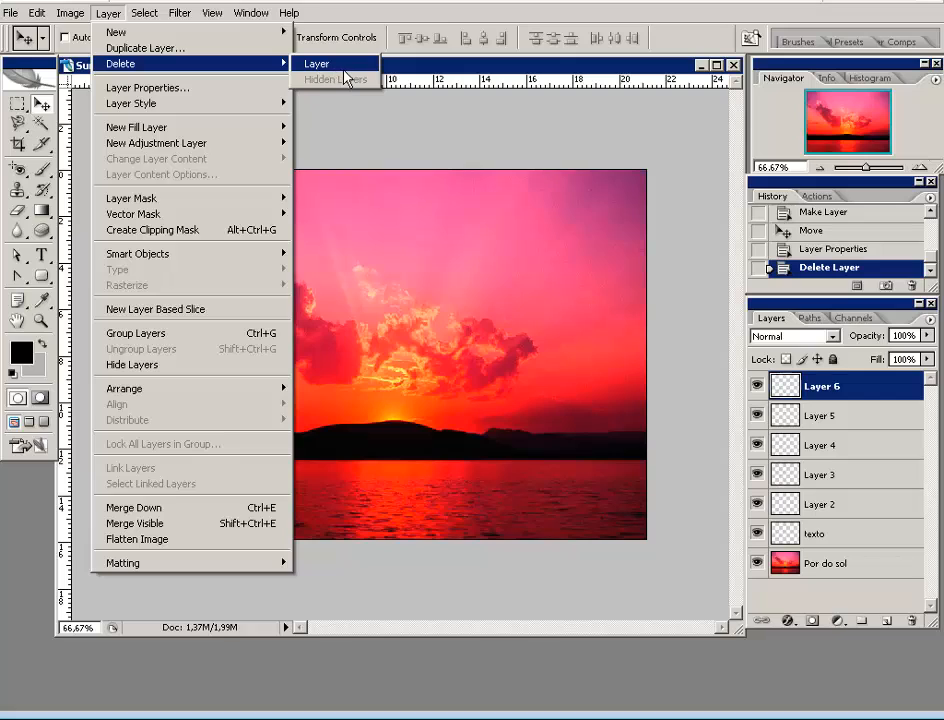
left_click(579, 109)
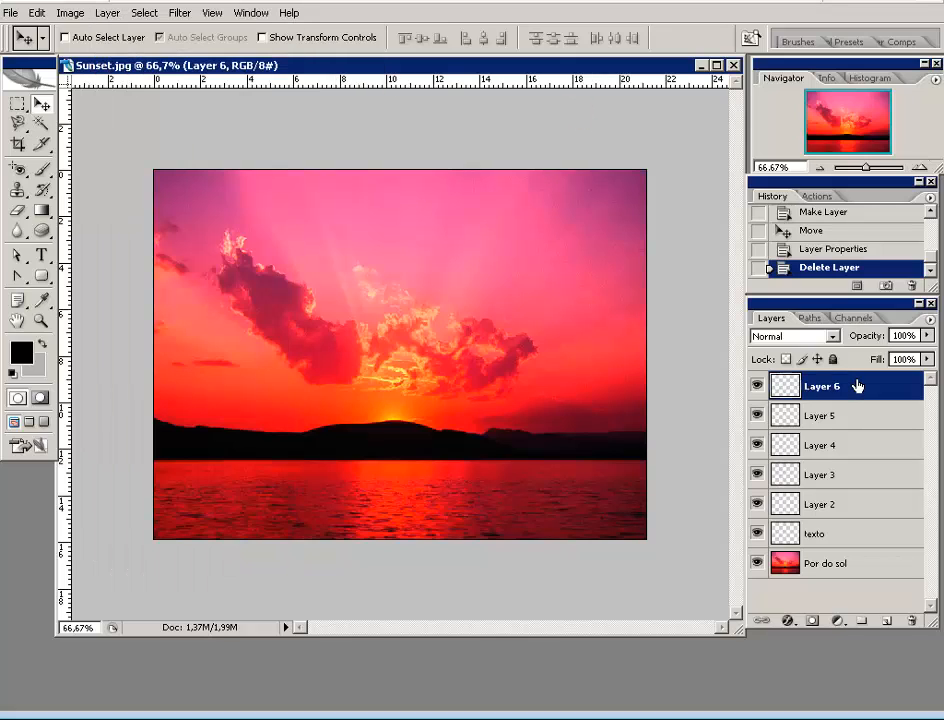
Delete the empty Layer 6 from the top of the layer stack.
left_click_drag(857, 388, 911, 622)
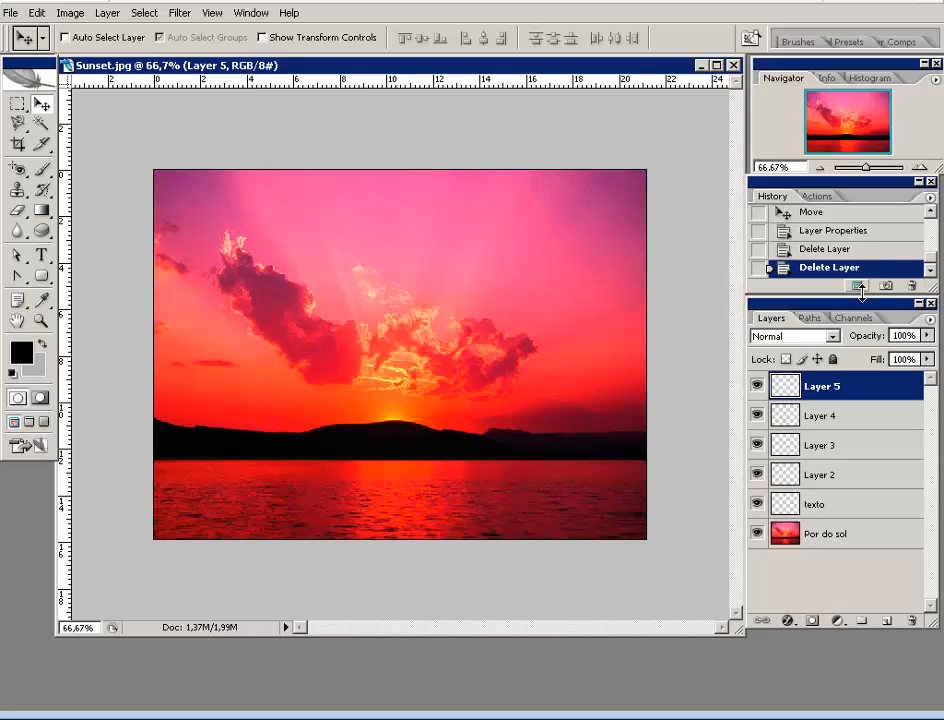
Step back through the history to the Layer Properties state and replay both Delete Layer states.
left_click(851, 250)
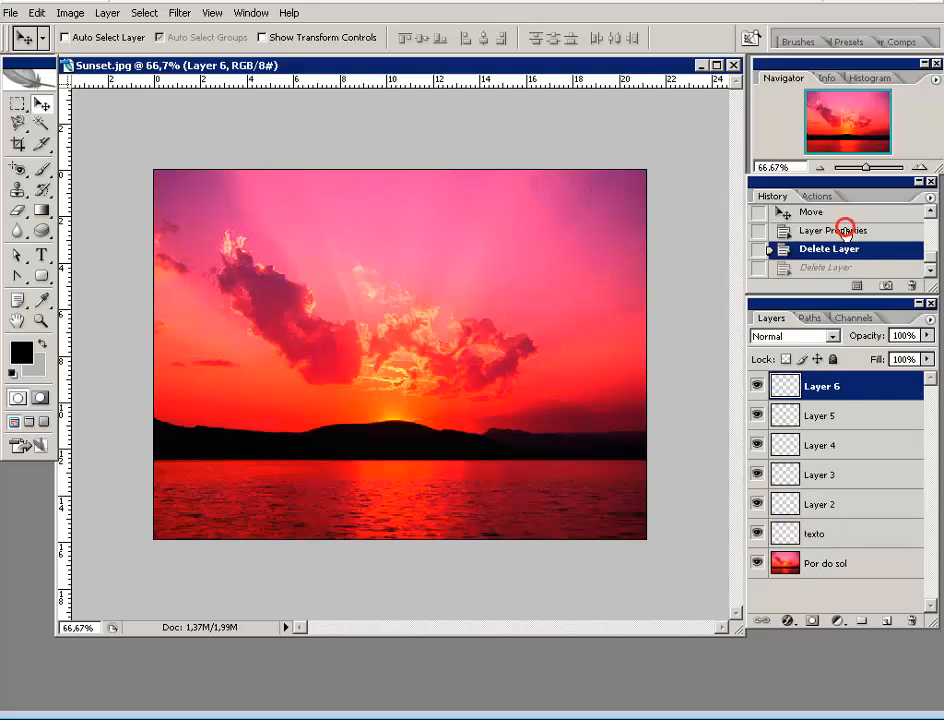
left_click(845, 231)
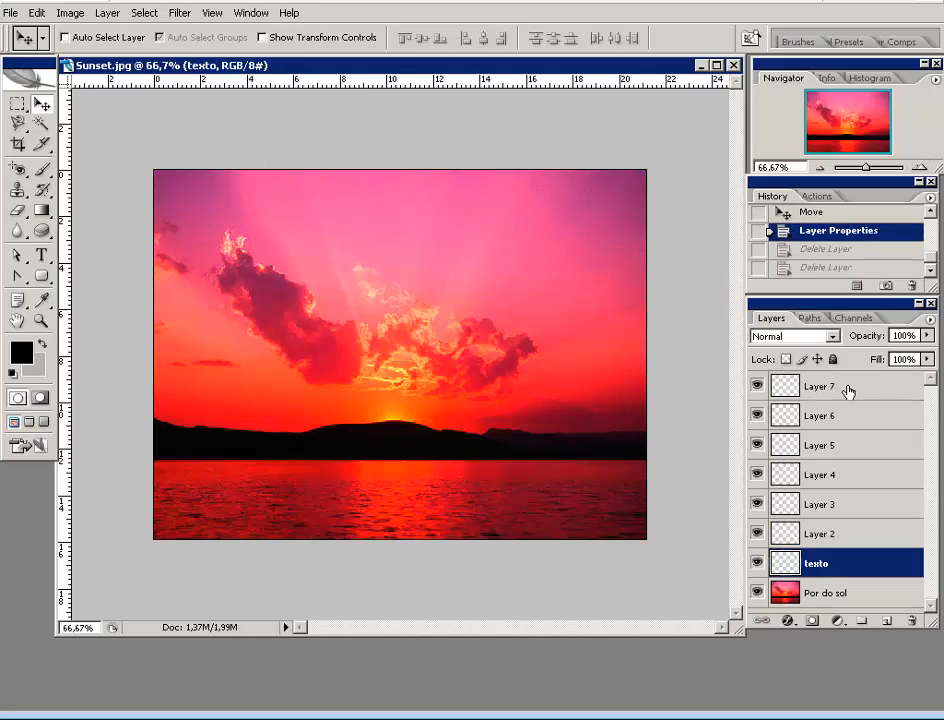
left_click(838, 249)
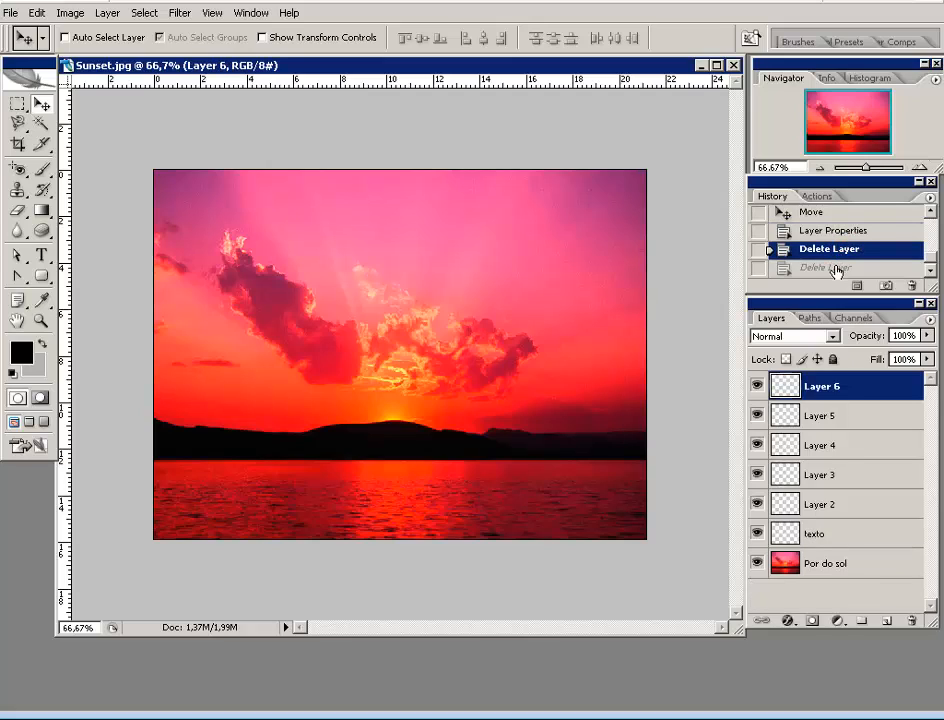
left_click(836, 268)
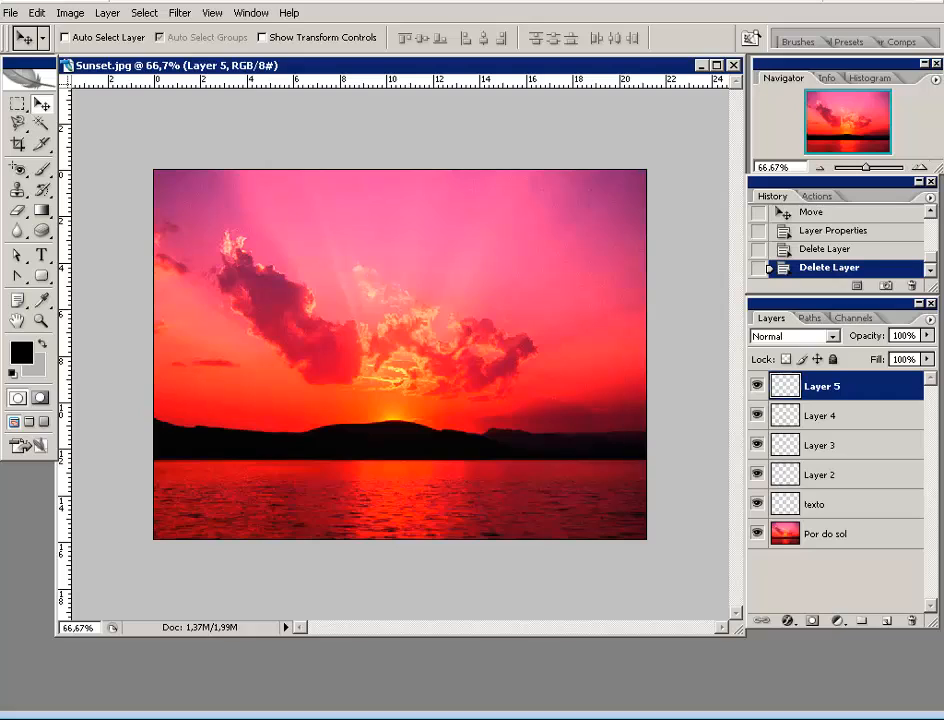
left_click(790, 76)
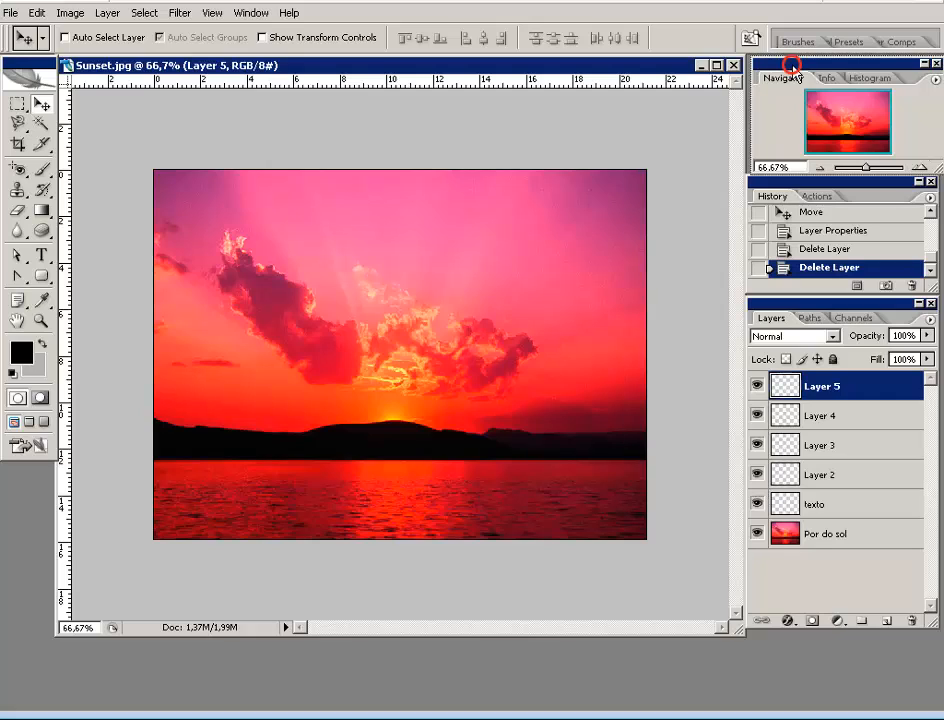